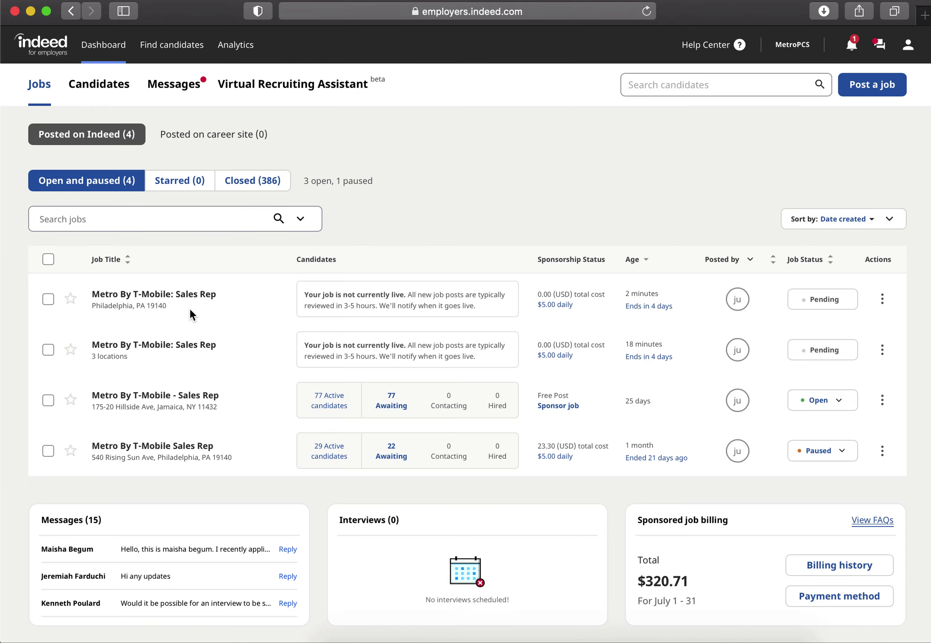
# - Start a new job post using the most recent Metro By T-Mobile: Sales Rep job of July 26, 2021 as its template
pyautogui.scroll(-3, 190, 310)
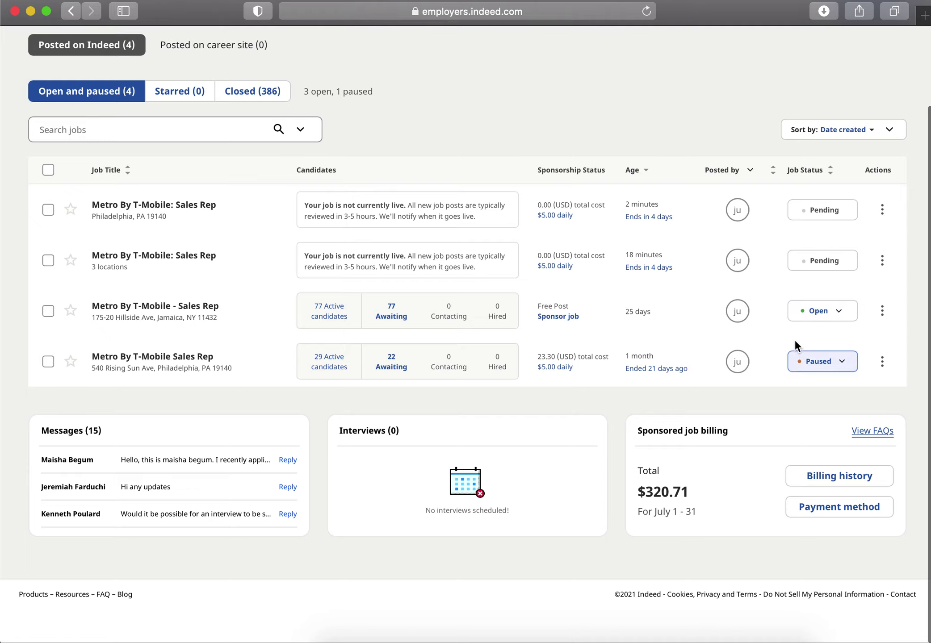
pyautogui.scroll(3, 724, 287)
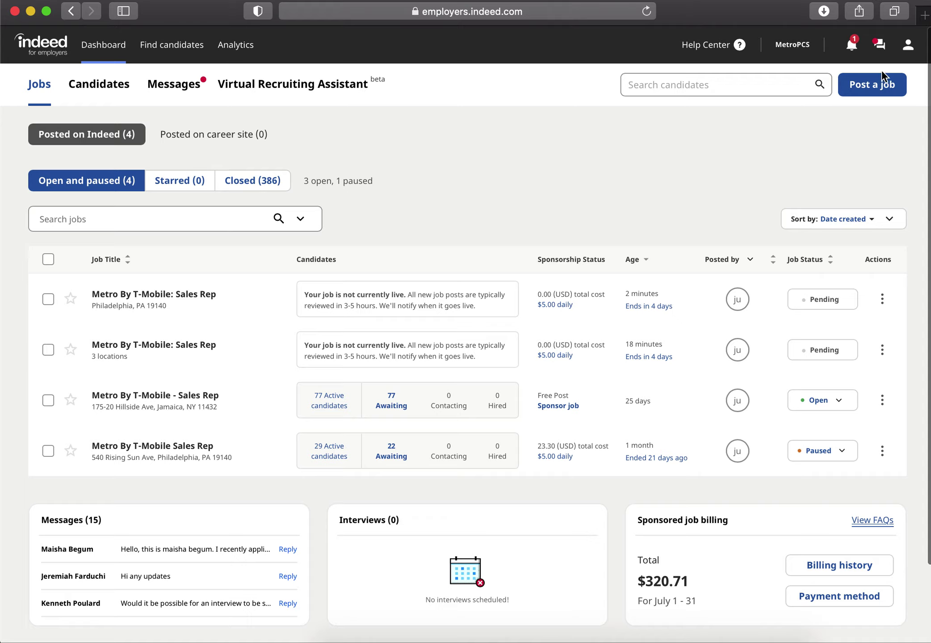
pyautogui.click(867, 89)
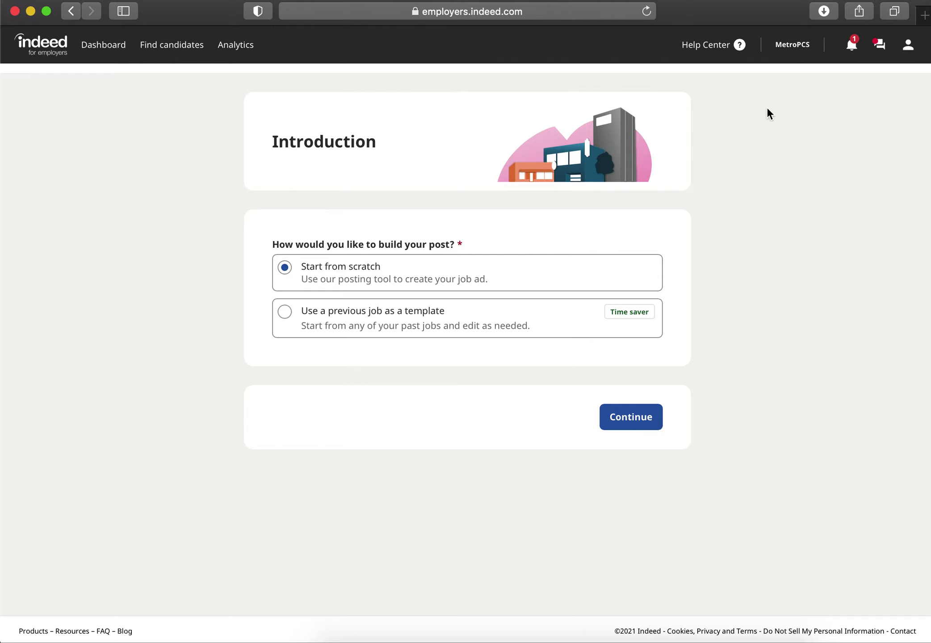
pyautogui.click(285, 313)
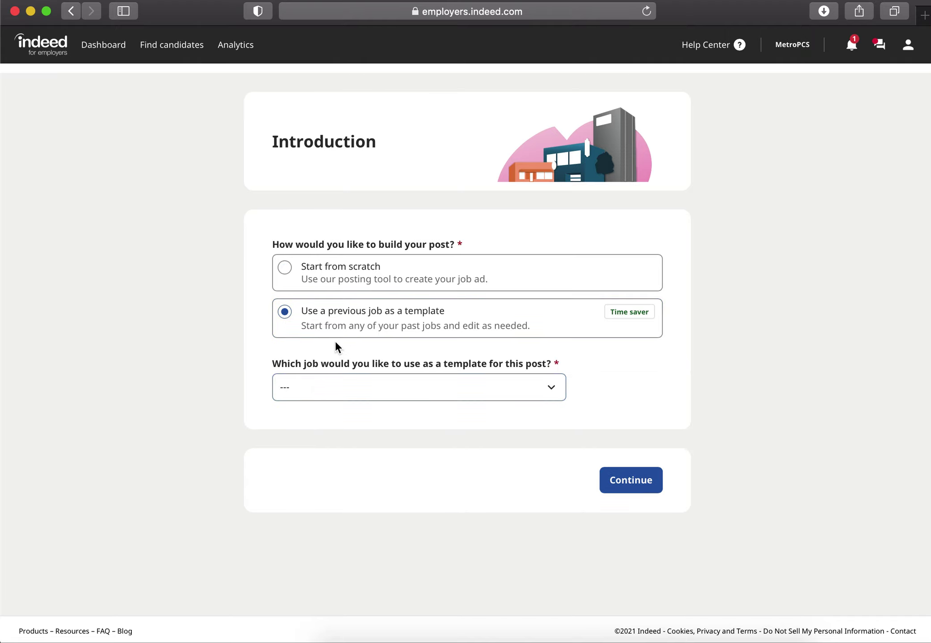
pyautogui.click(336, 390)
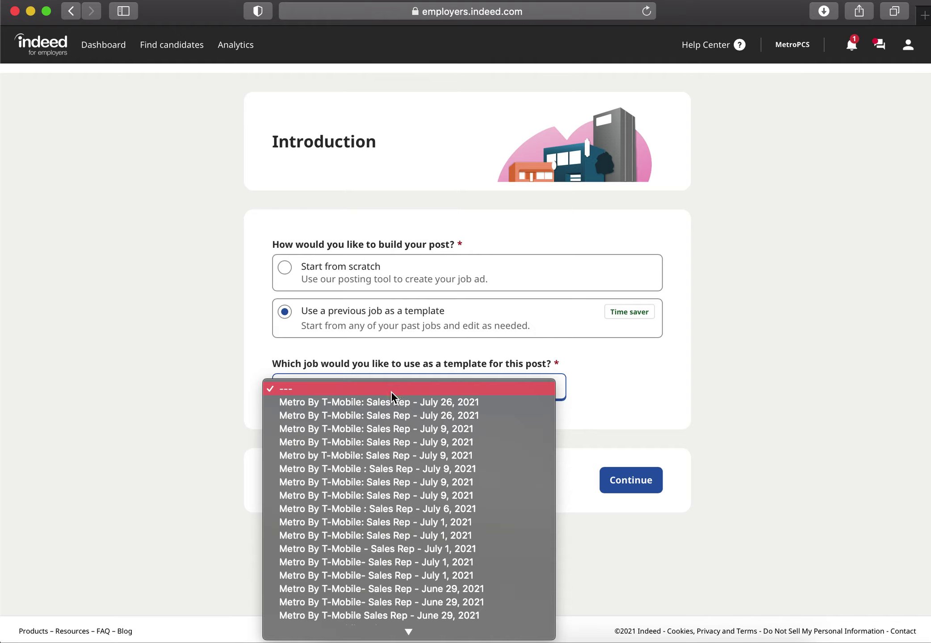
pyautogui.click(360, 403)
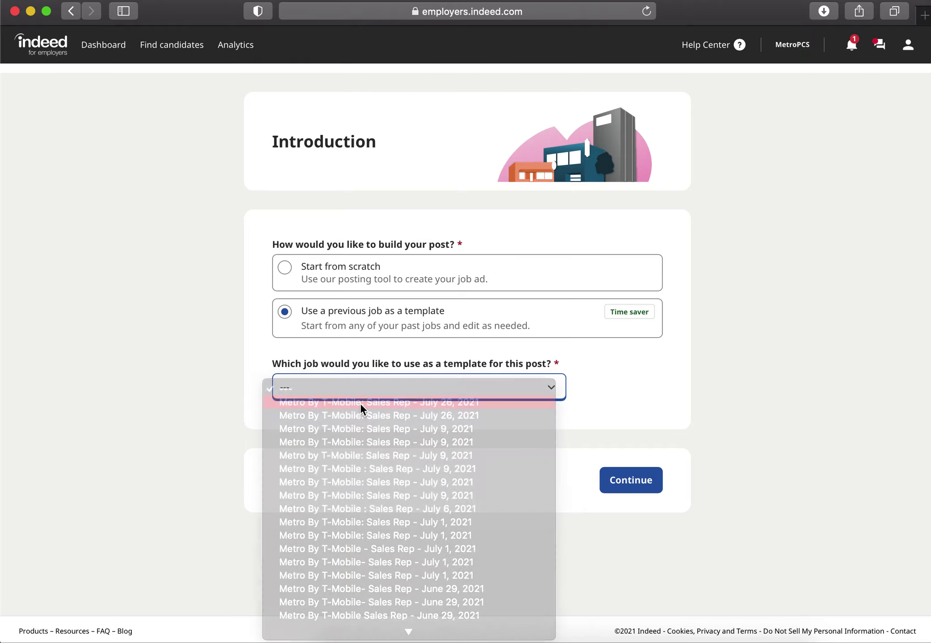
pyautogui.click(633, 480)
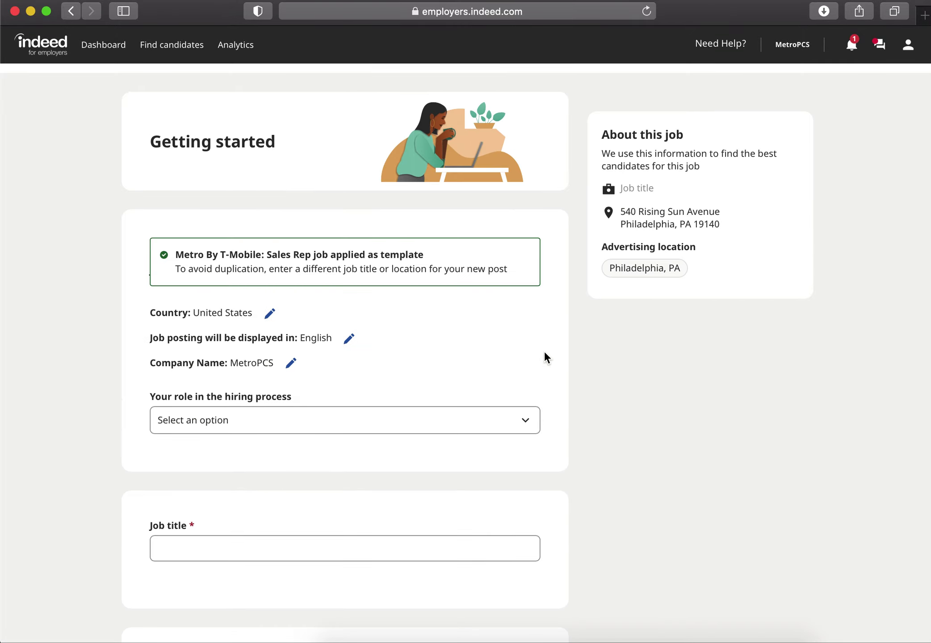
# - Set the role in the hiring process to Hiring Manager
pyautogui.scroll(-3, 427, 311)
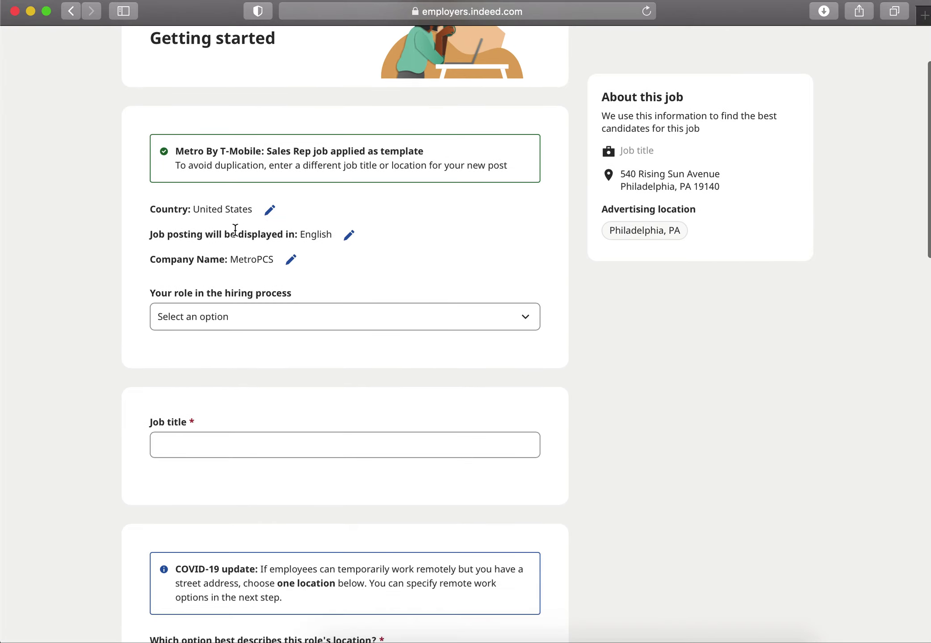
pyautogui.scroll(-2, 207, 275)
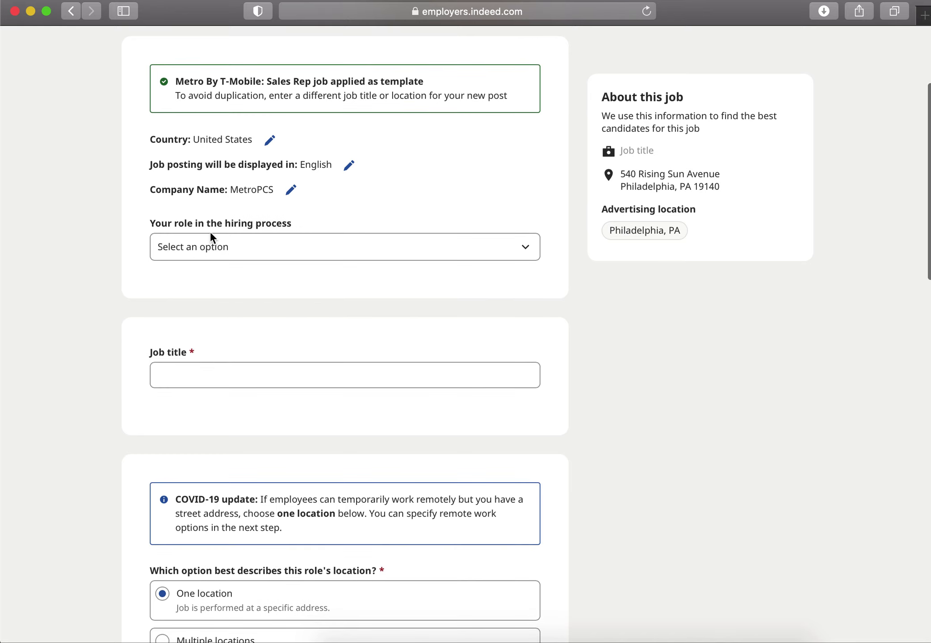
pyautogui.scroll(1, 241, 245)
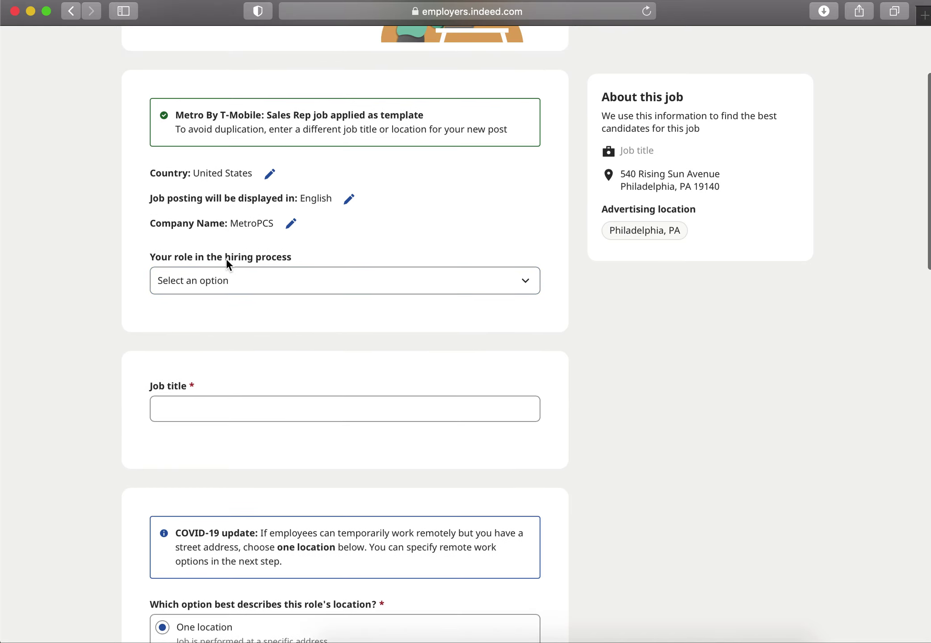
pyautogui.scroll(-3, 210, 282)
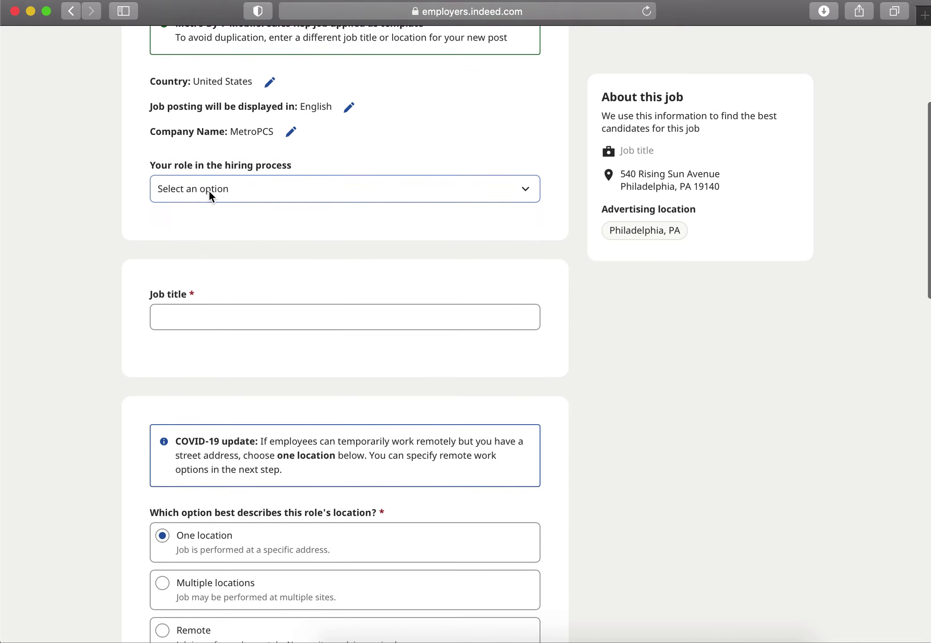
pyautogui.click(209, 191)
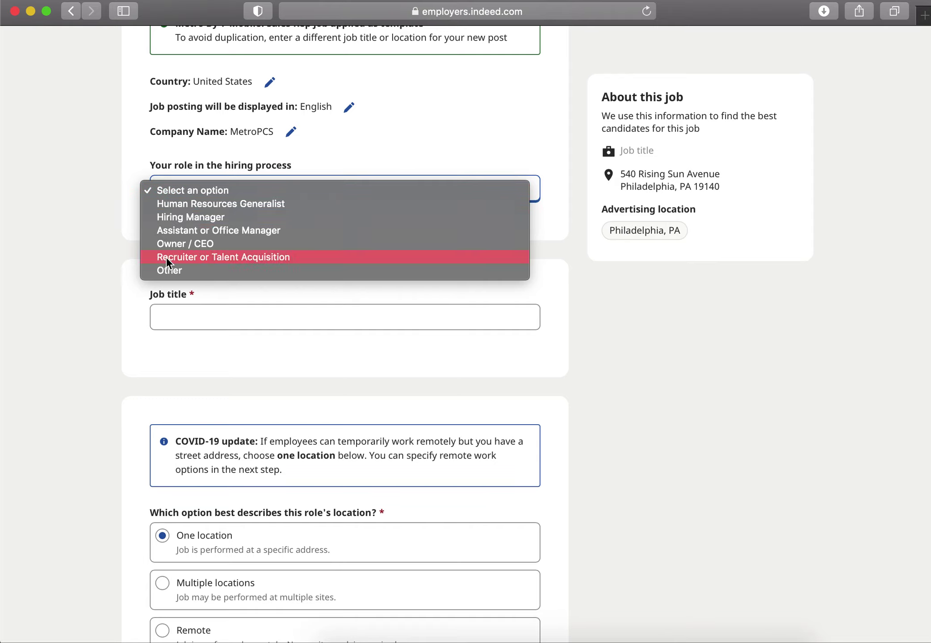
pyautogui.click(206, 216)
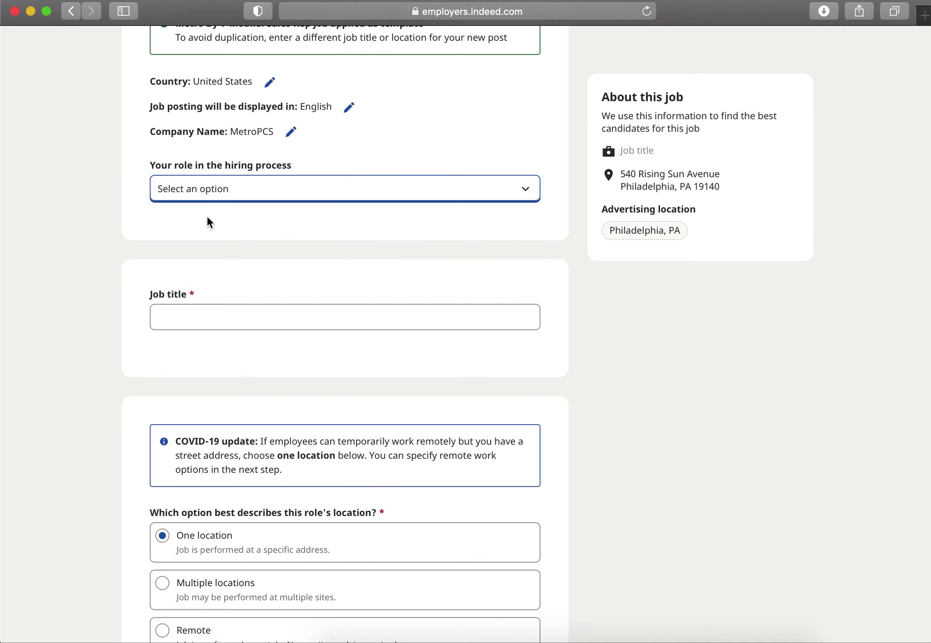
# - Enter "Metro By T-Mobile: Sales Rep" as the job title
pyautogui.scroll(-5, 218, 196)
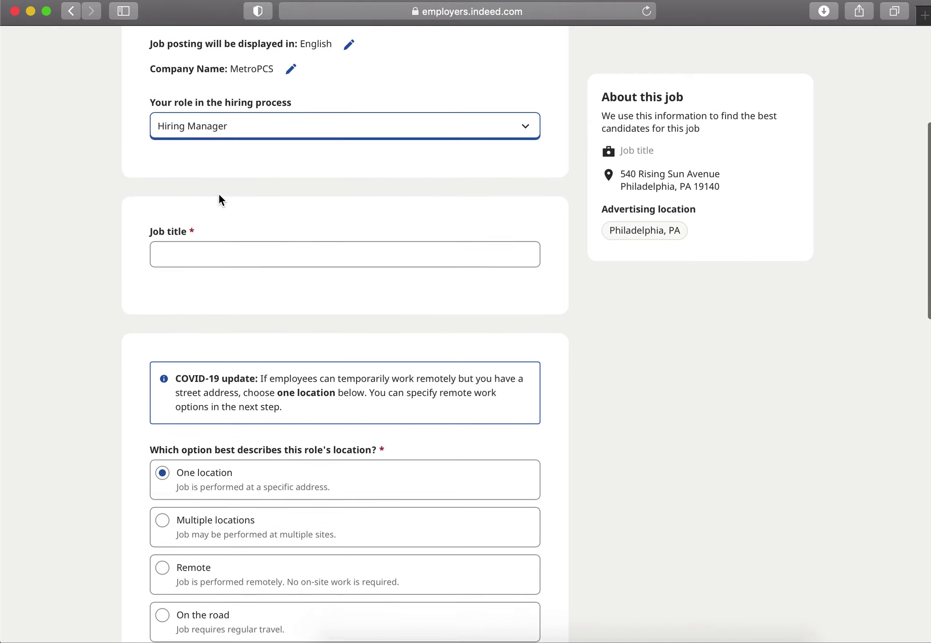
pyautogui.click(219, 197)
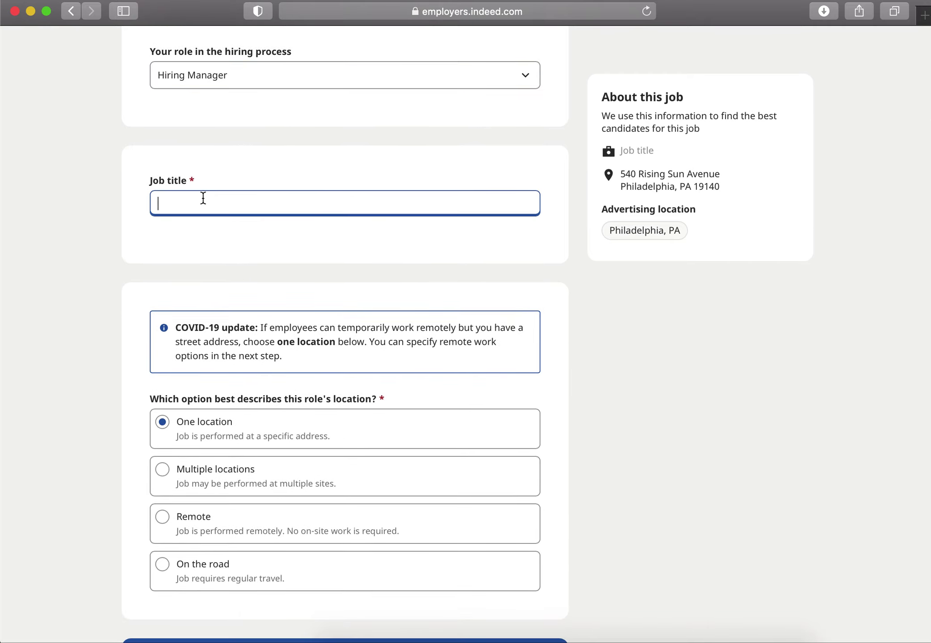
pyautogui.scroll(-12, 203, 198)
pyautogui.scroll(16, 202, 198)
pyautogui.write('Metro')
pyautogui.press('BackSpace')
pyautogui.press('BackSpace')
pyautogui.press('BackSpace')
pyautogui.write('tro')
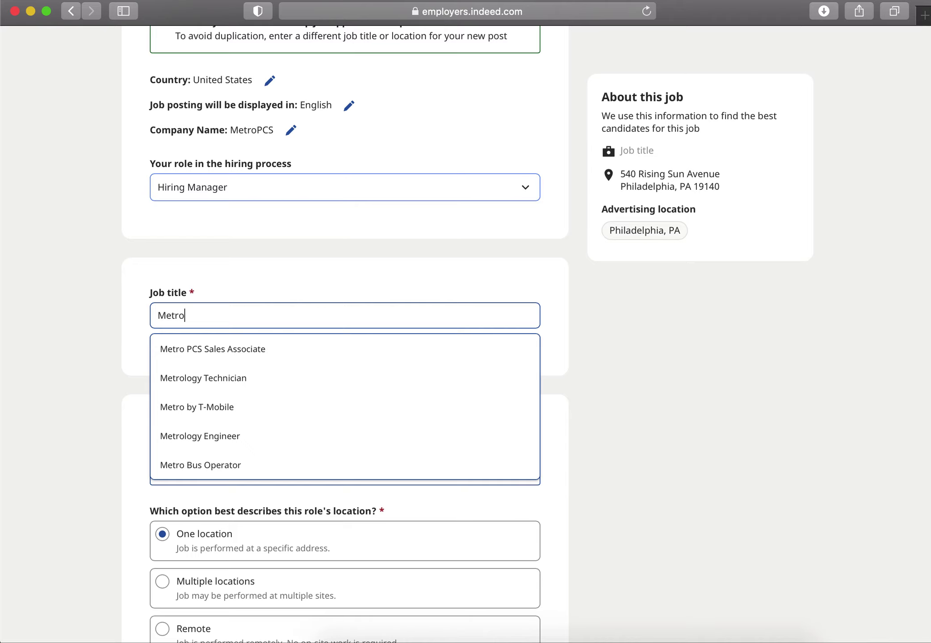
pyautogui.write(' By Ti')
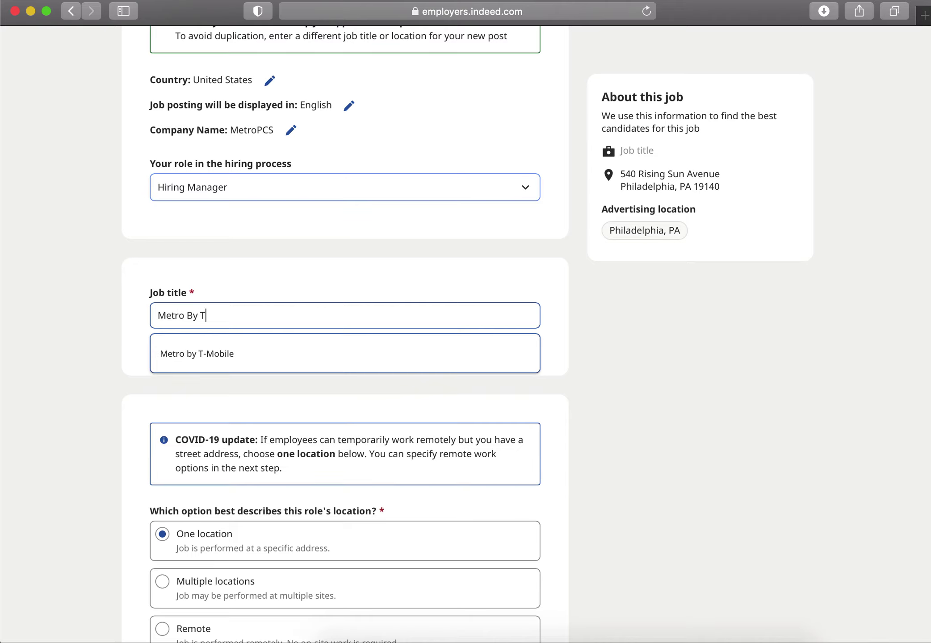
pyautogui.press('BackSpace')
pyautogui.write('-Mobile: Sales Rep')
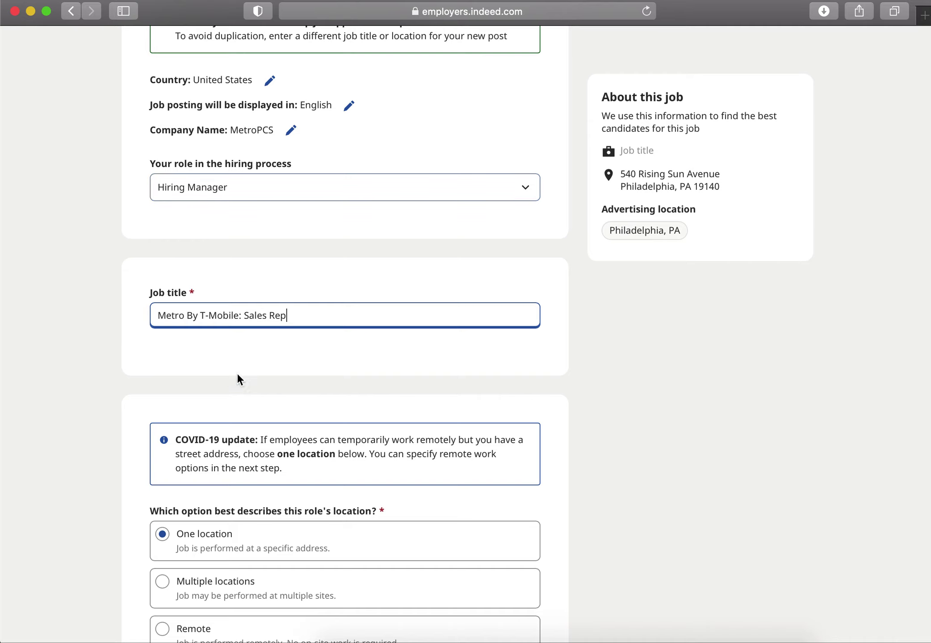
# - Review the options describing the role's location and the setting for displaying the exact location in the job post
pyautogui.scroll(-5, 228, 460)
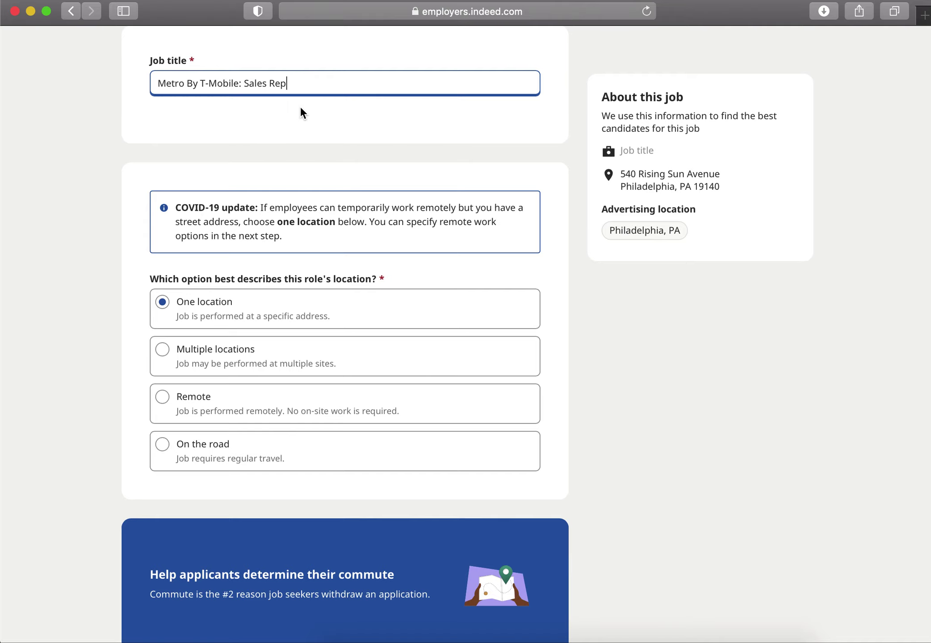
pyautogui.scroll(-5, 217, 309)
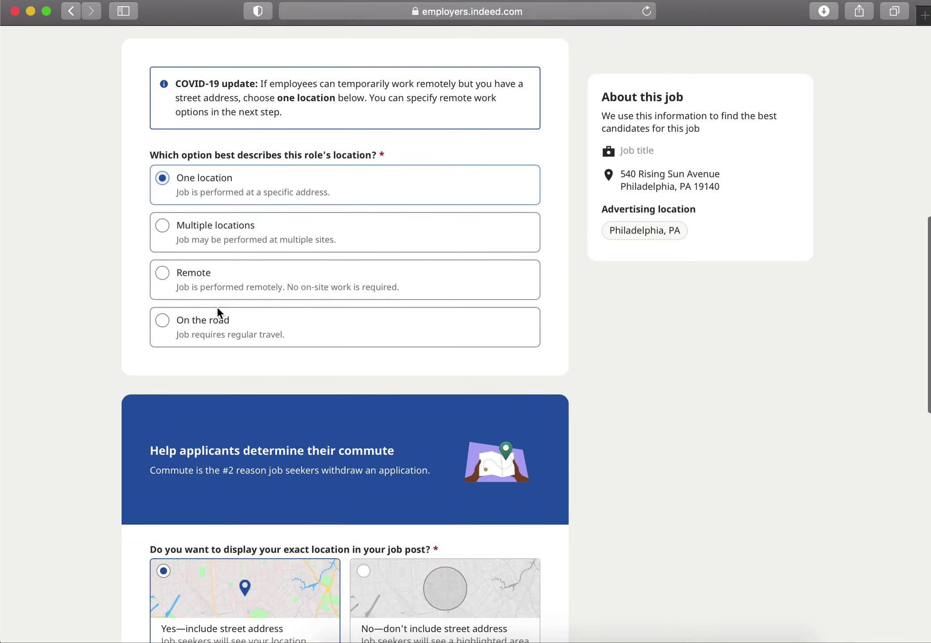
pyautogui.scroll(4, 218, 312)
pyautogui.scroll(-2, 218, 312)
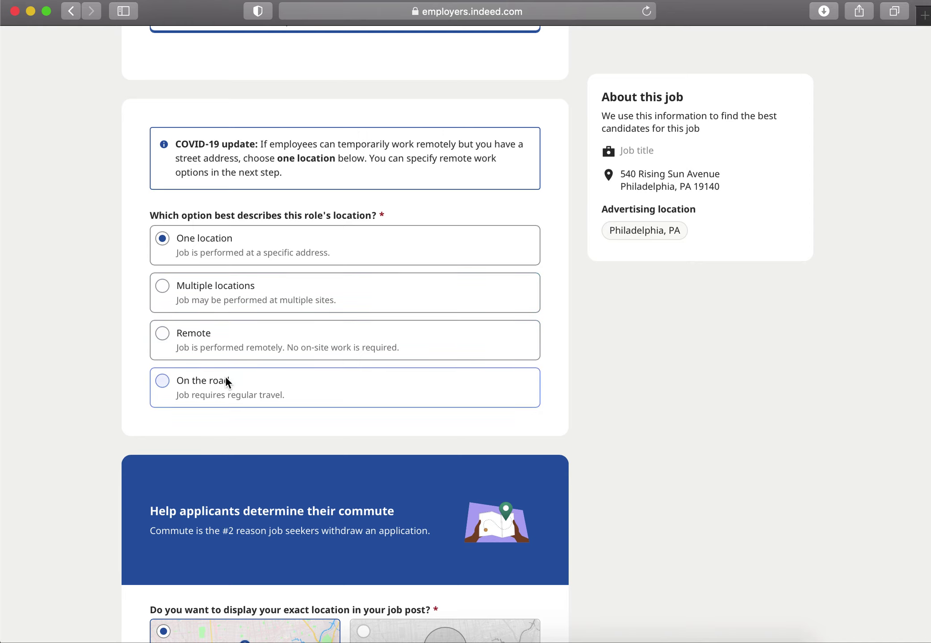
pyautogui.scroll(-5, 240, 341)
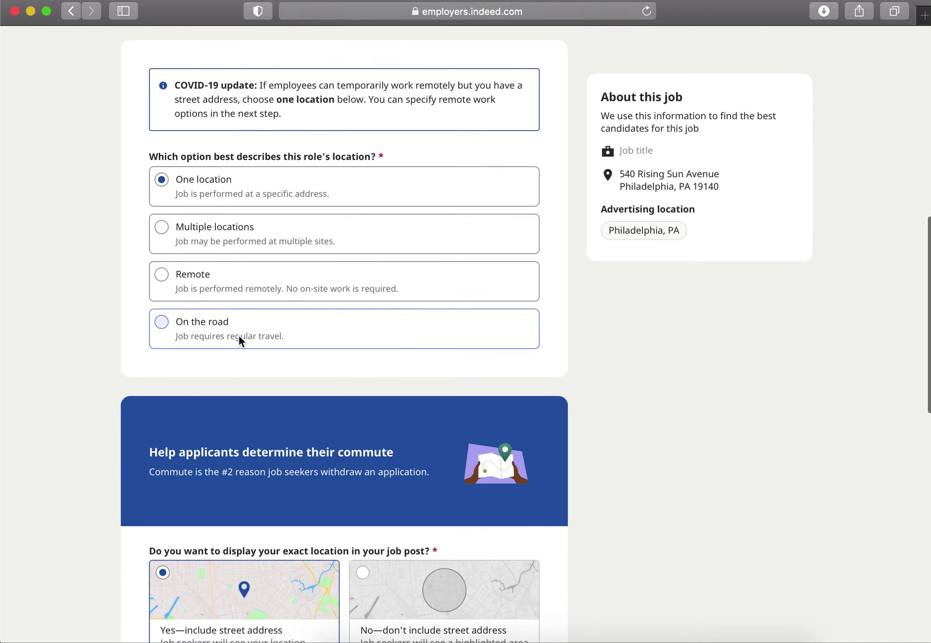
pyautogui.scroll(-3, 240, 340)
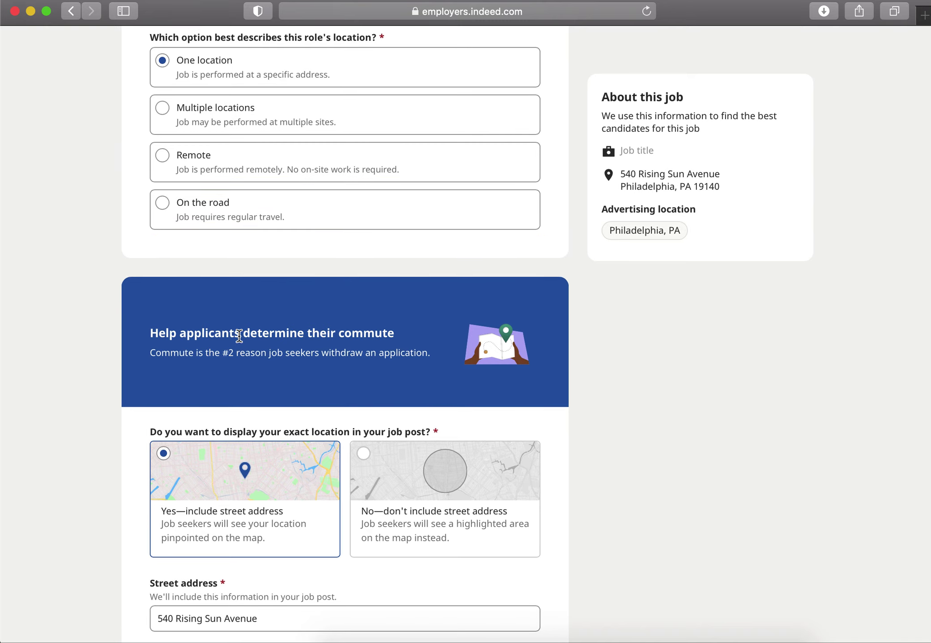
pyautogui.scroll(3, 240, 336)
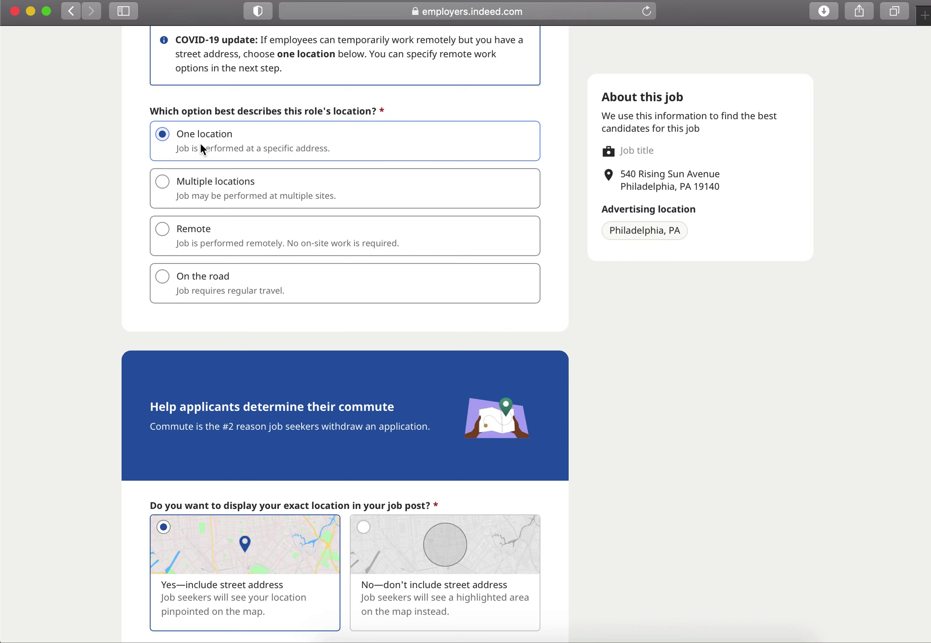
# - Replace the job's street address with the suggested West Landis Avenue location in Vineland, NJ
pyautogui.scroll(-15, 185, 222)
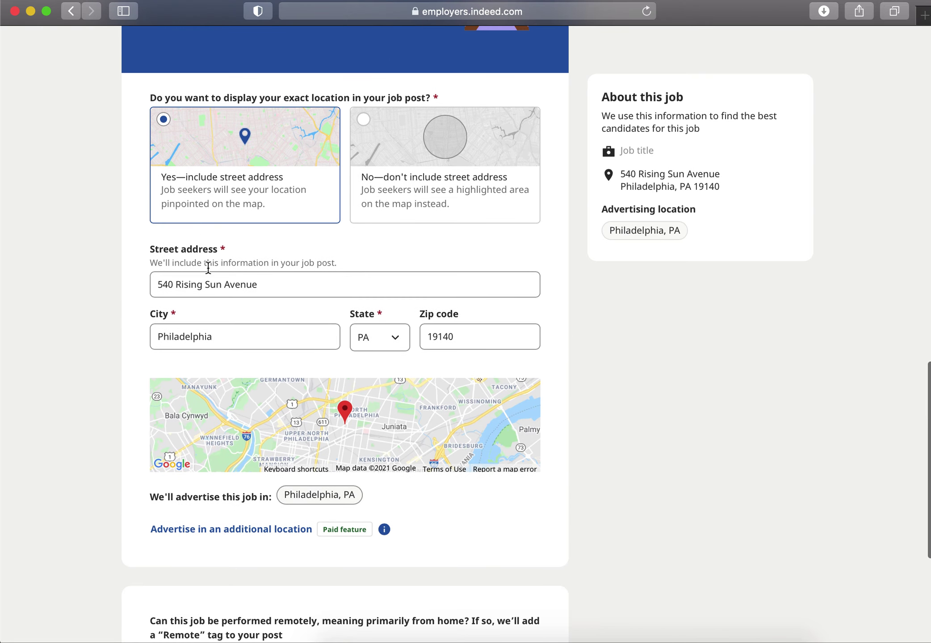
pyautogui.tripleClick(197, 290)
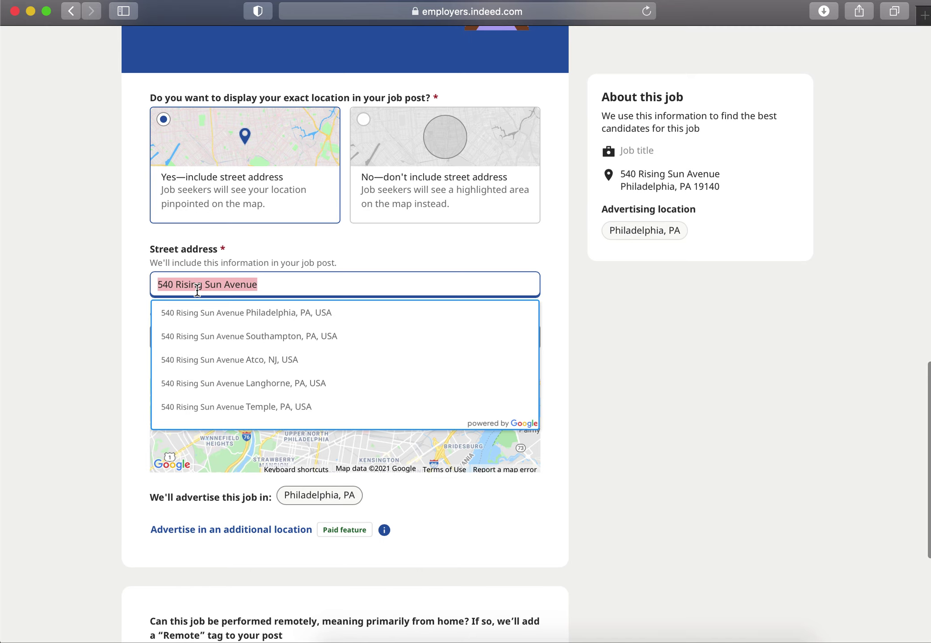
pyautogui.press('BackSpace')
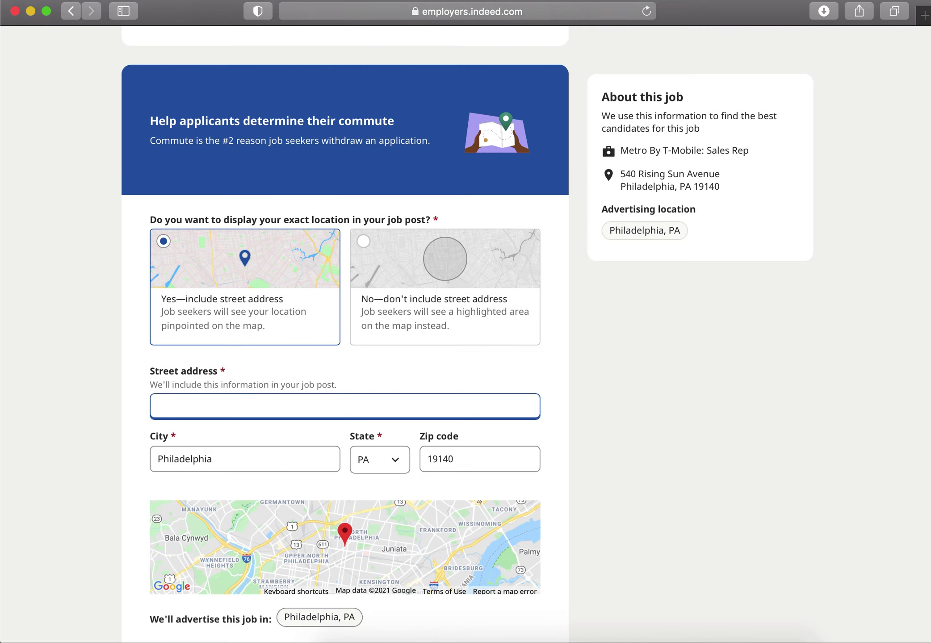
pyautogui.scroll(-4, 345, 335)
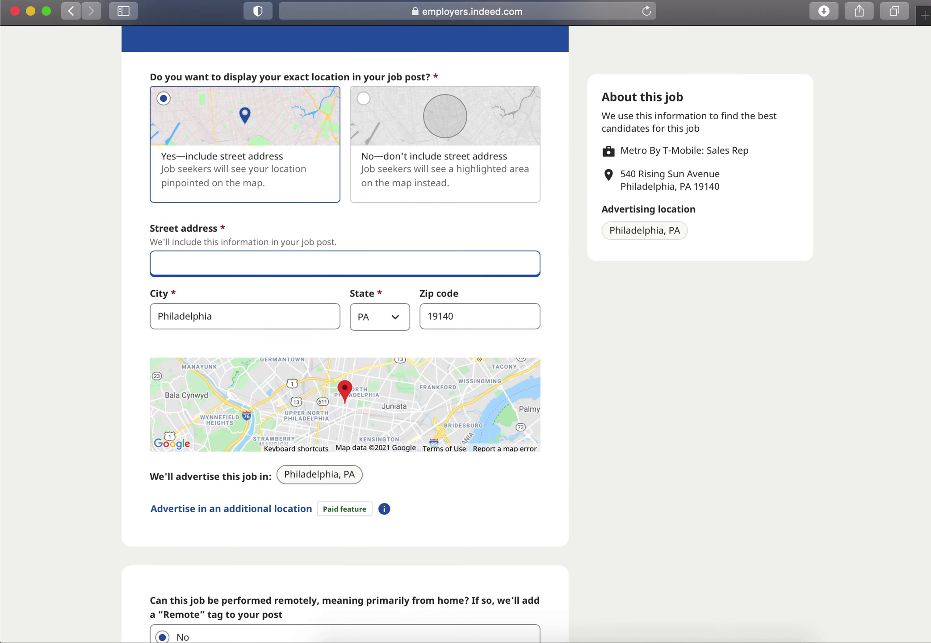
pyautogui.write('5')
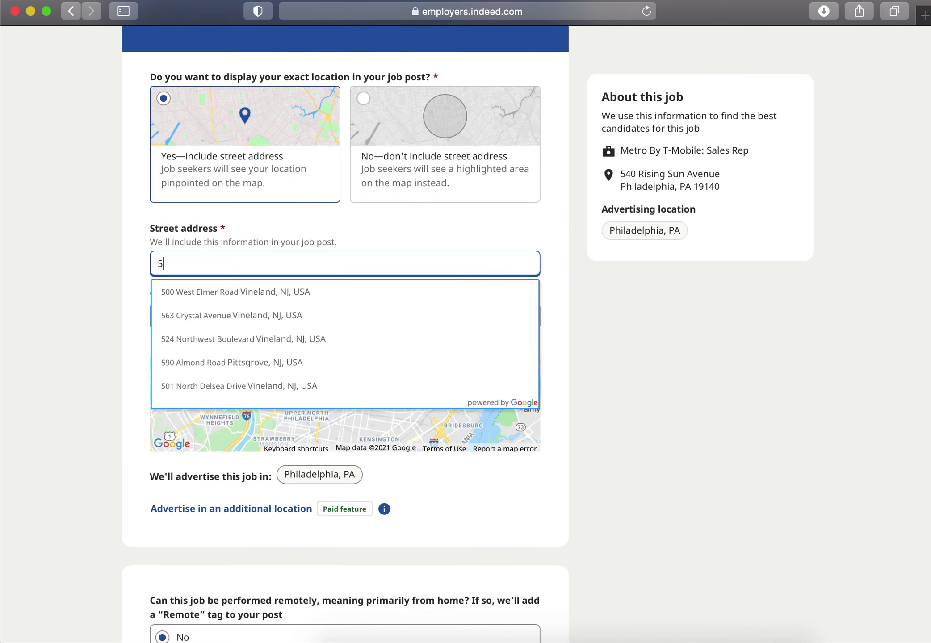
pyautogui.write('2 West L')
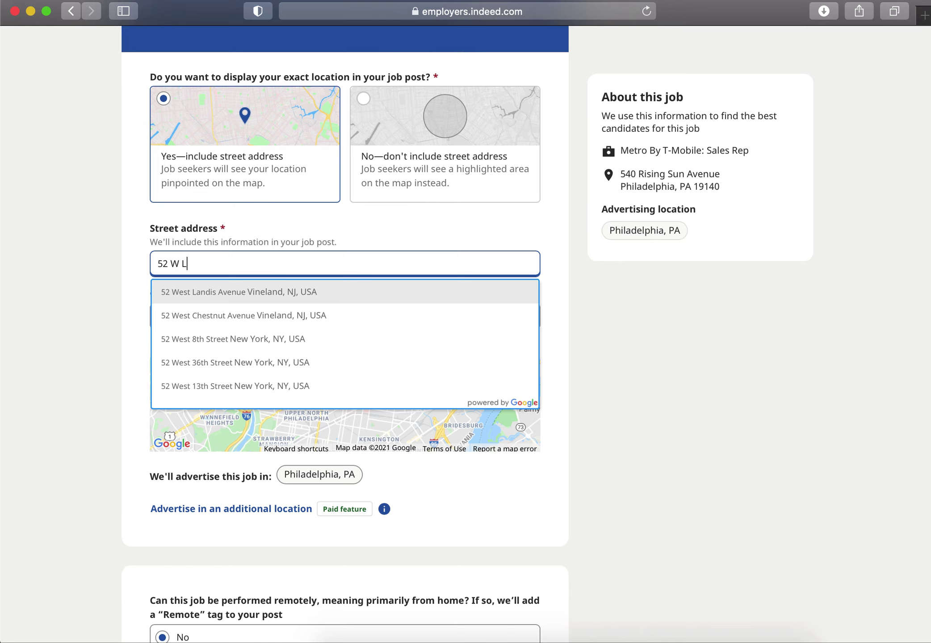
pyautogui.click(207, 298)
pyautogui.click(247, 313)
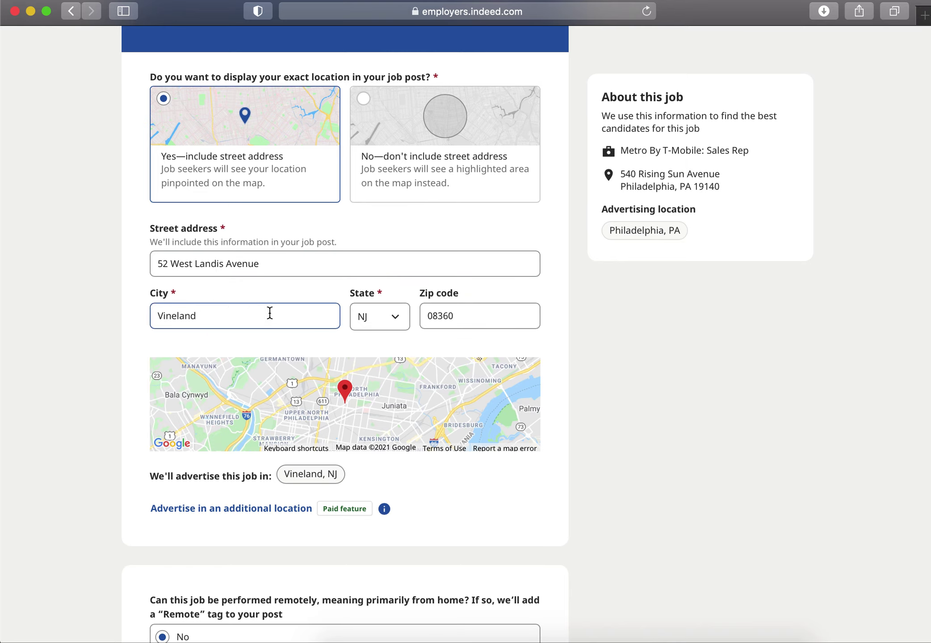
# - Check the map, advertising location and remote-work answer for the new job address
pyautogui.scroll(-2, 366, 493)
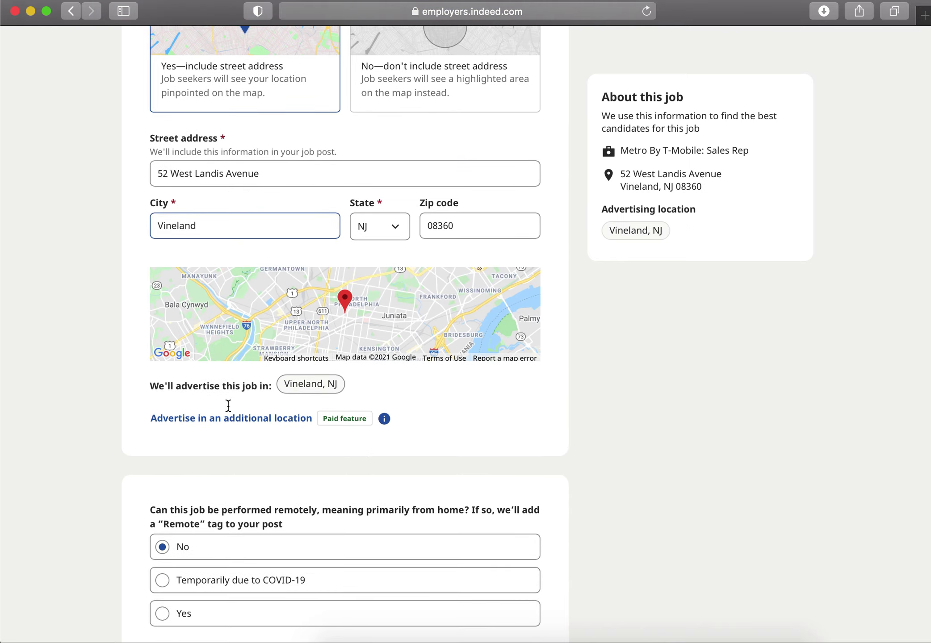
pyautogui.click(293, 384)
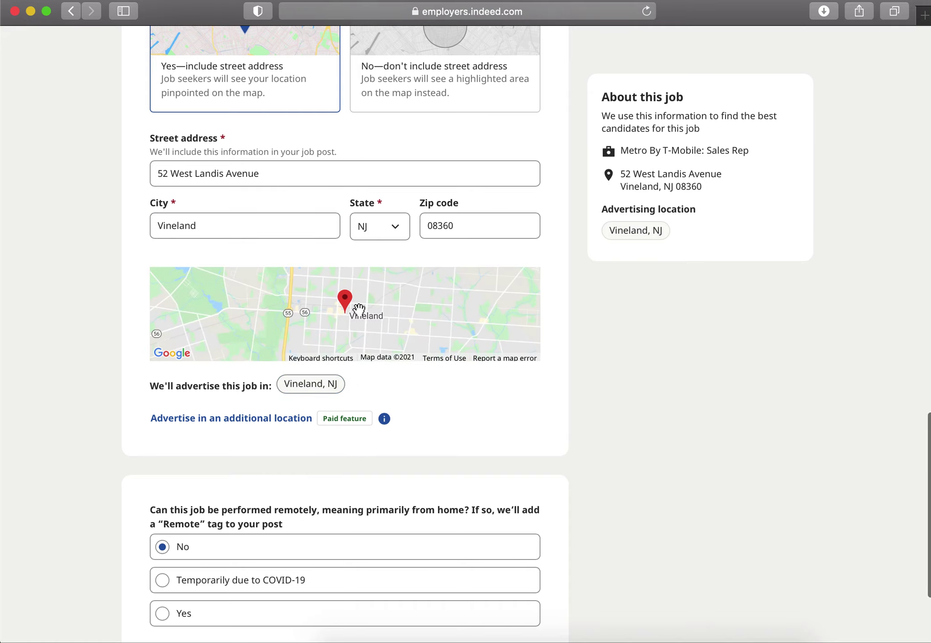
pyautogui.scroll(3, 370, 389)
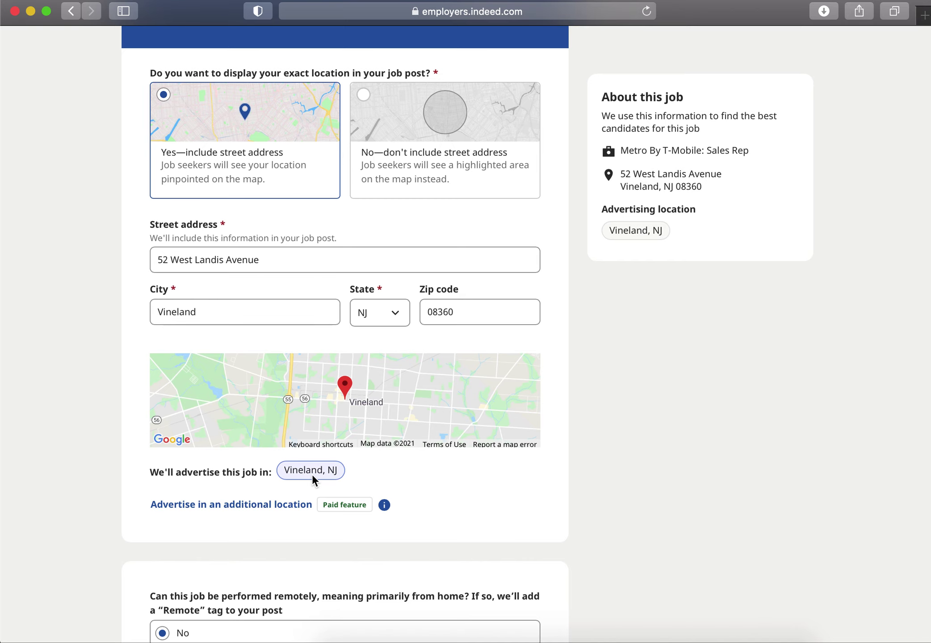
pyautogui.scroll(-3, 311, 475)
pyautogui.scroll(-8, 317, 428)
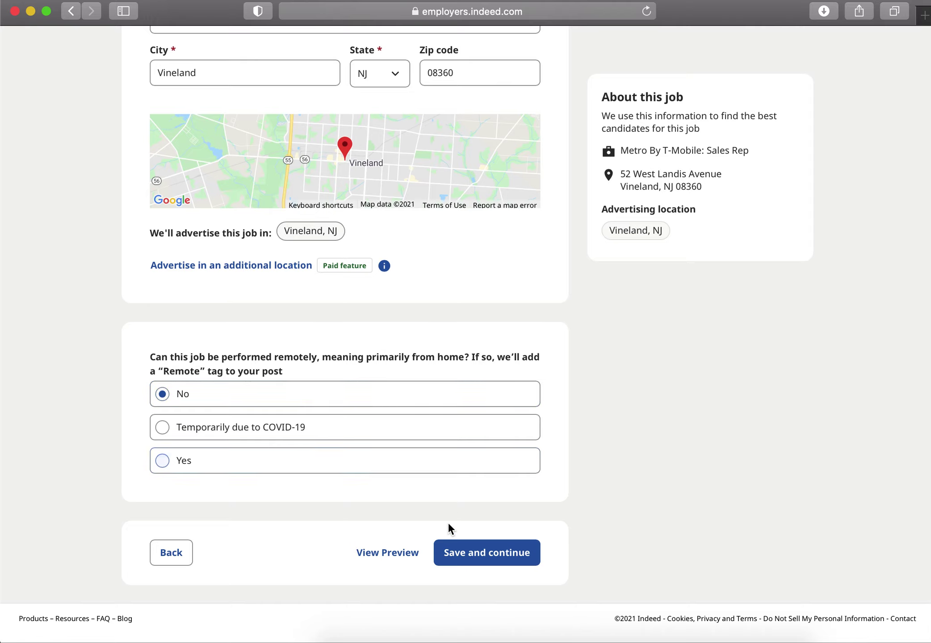
# - Recheck the job location and remote-work answer, and save them to continue to the job details
pyautogui.scroll(14, 469, 313)
pyautogui.scroll(-14, 461, 228)
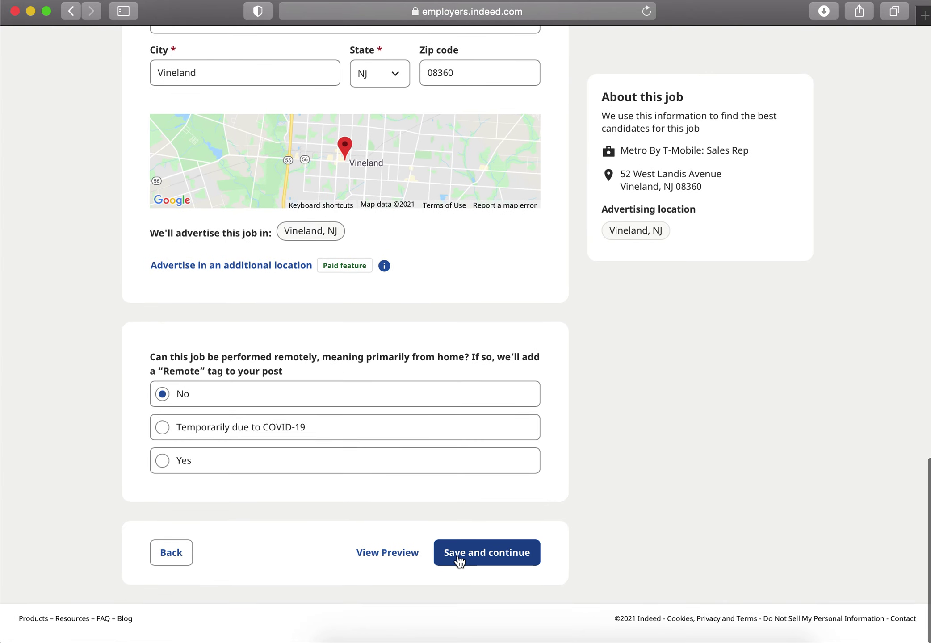
pyautogui.click(458, 558)
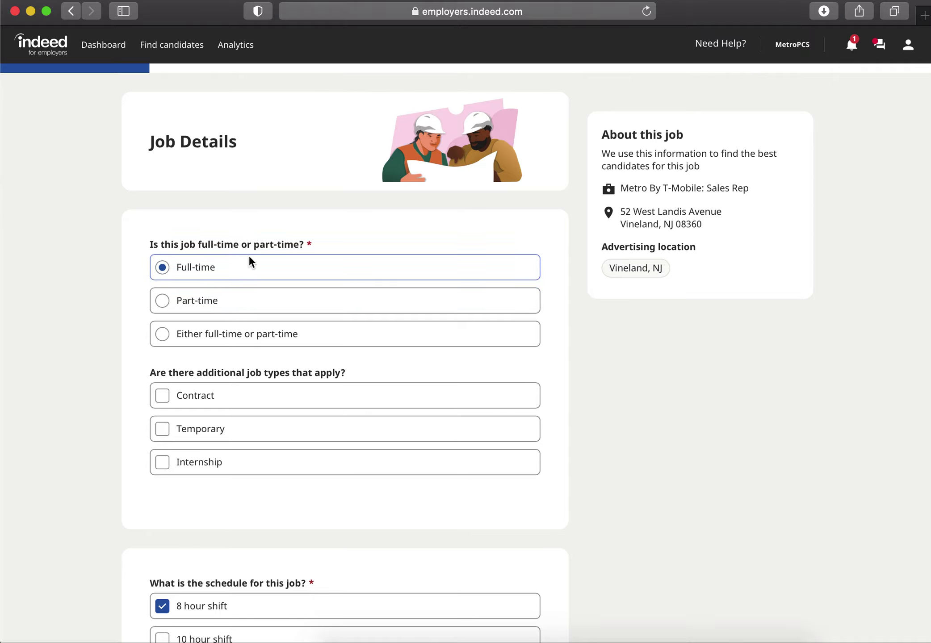
# - Review the job type, schedule, number of hires and hiring urgency, and save the job details as prefilled
pyautogui.scroll(-3, 248, 252)
pyautogui.scroll(-10, 227, 319)
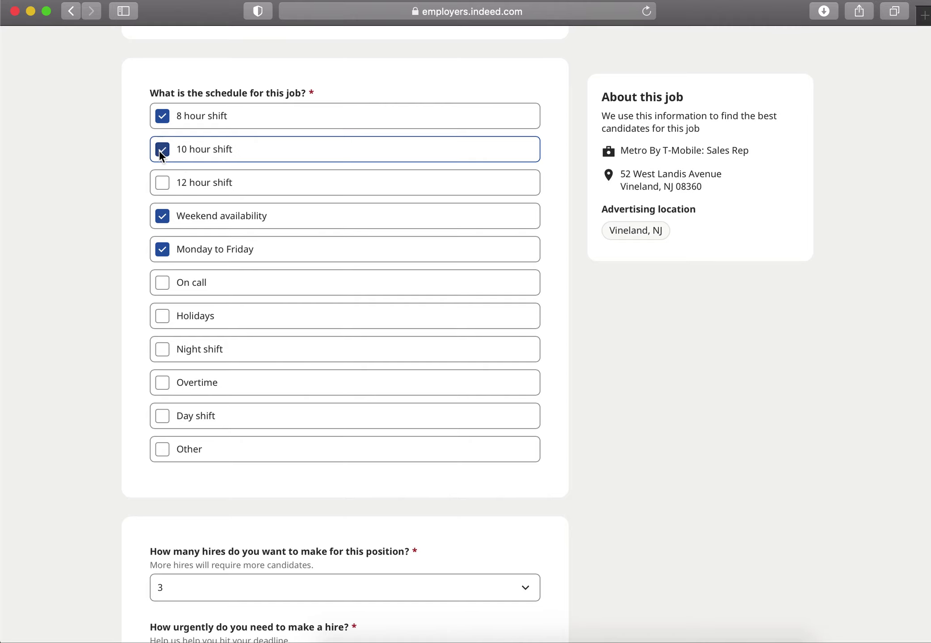
pyautogui.scroll(-2, 184, 220)
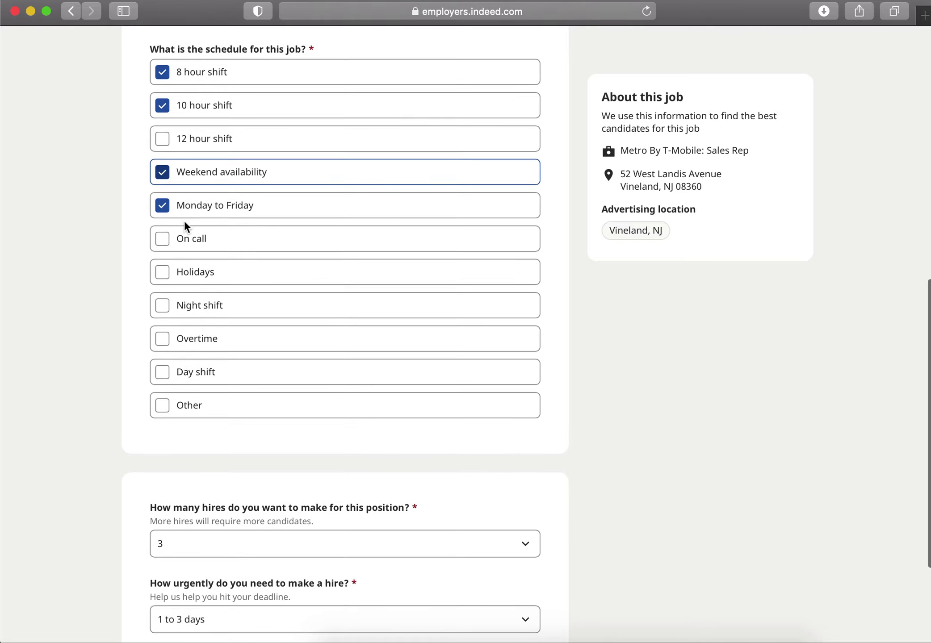
pyautogui.scroll(-4, 154, 288)
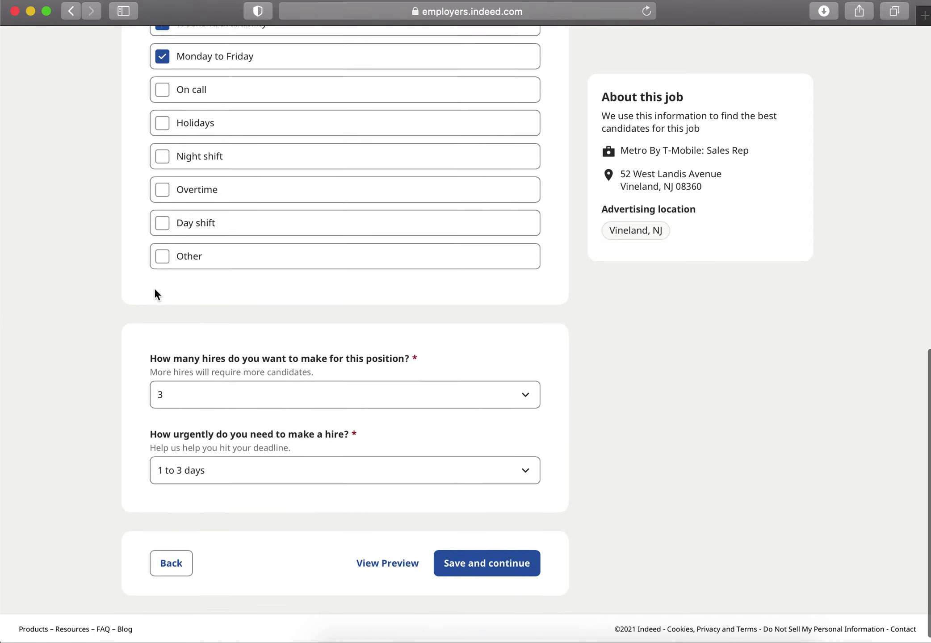
pyautogui.scroll(-1, 154, 290)
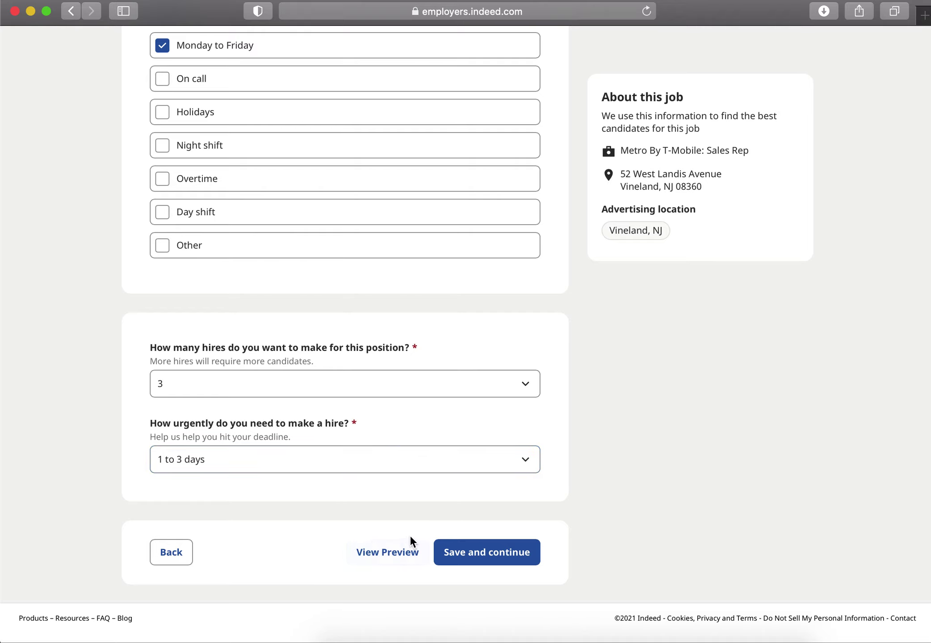
pyautogui.click(479, 552)
pyautogui.click(492, 559)
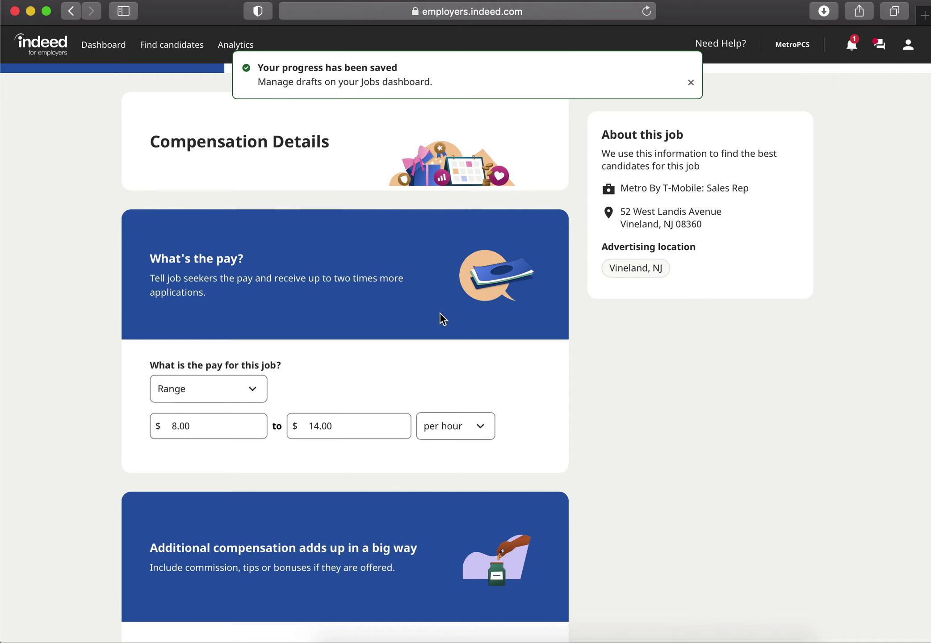
# - Set the job's pay range to $12.00 to $17.00 per hour
pyautogui.scroll(-3, 443, 318)
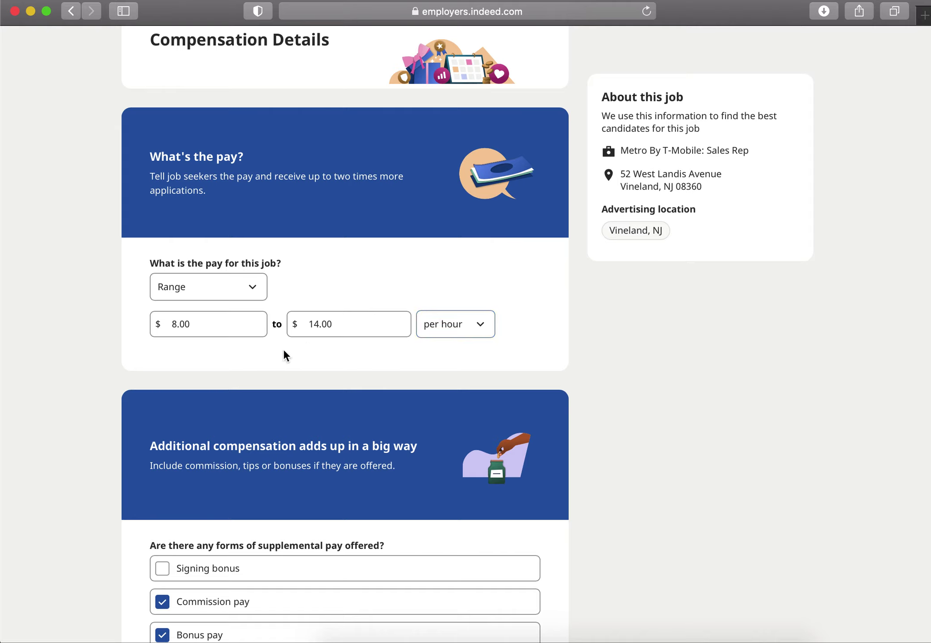
pyautogui.doubleClick(195, 322)
pyautogui.write('12')
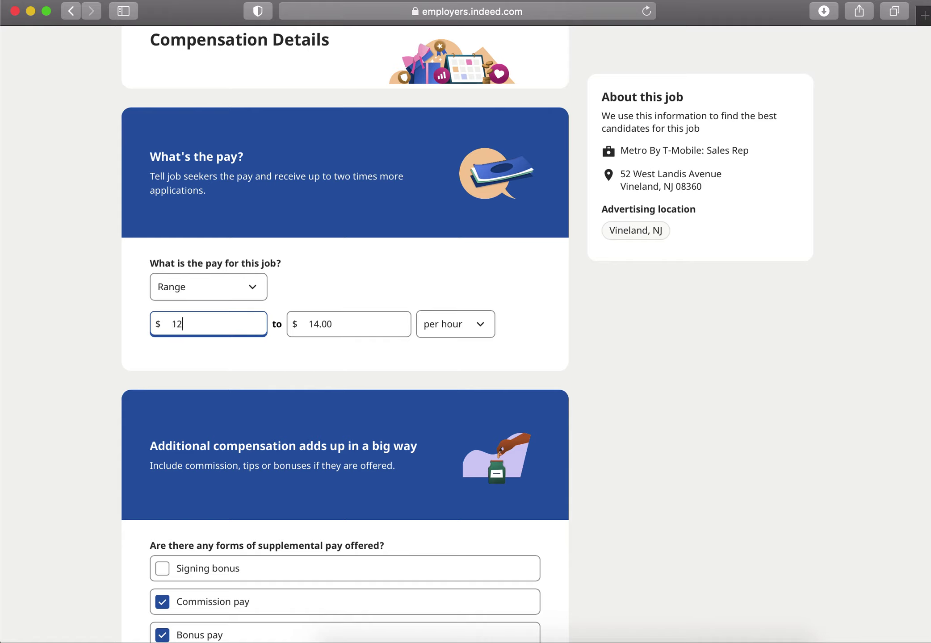
pyautogui.write('.00')
pyautogui.click(334, 325)
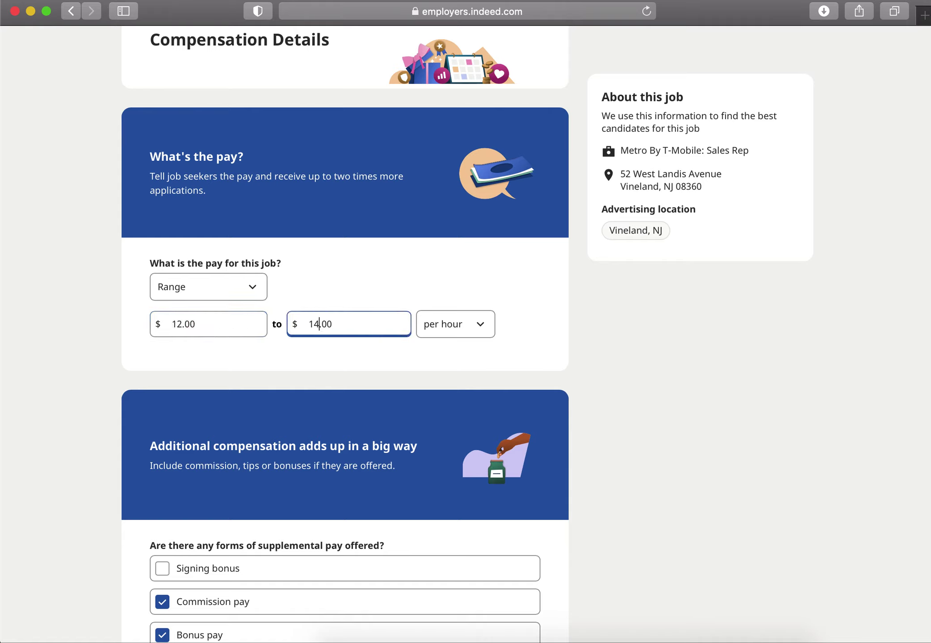
pyautogui.press('XF86AudioRaiseVolume')
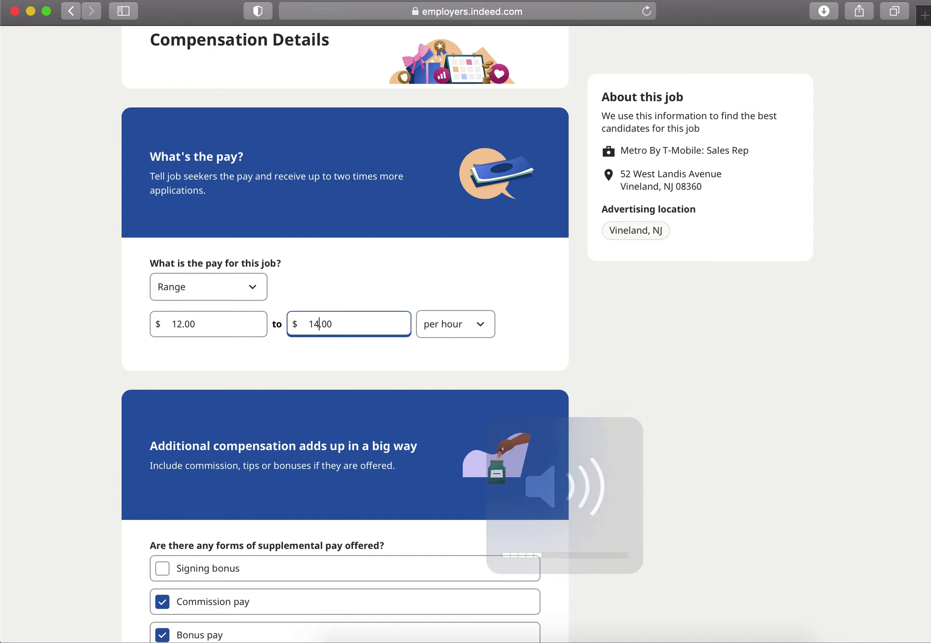
pyautogui.press('BackSpace')
pyautogui.write('7')
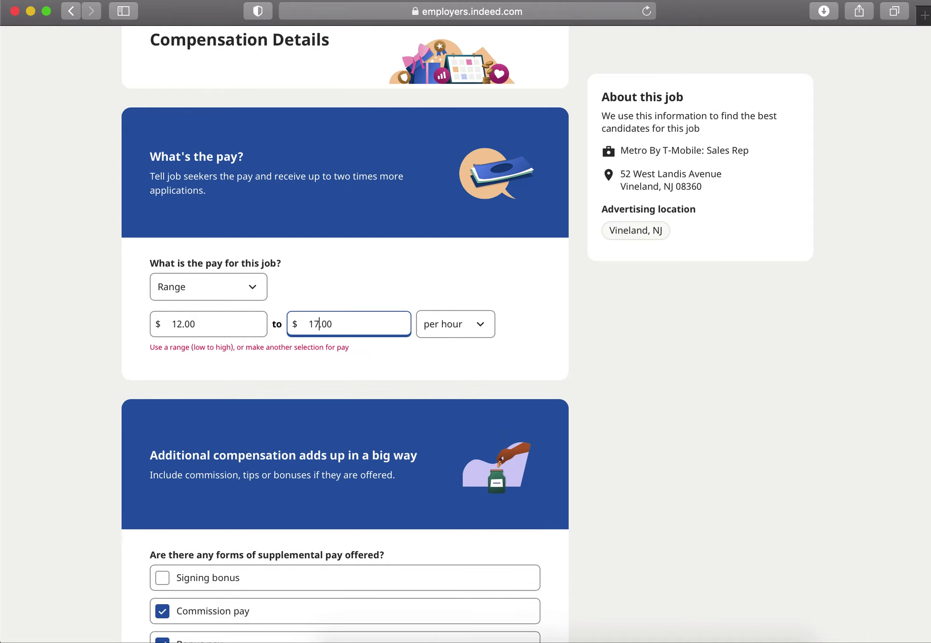
pyautogui.click(375, 355)
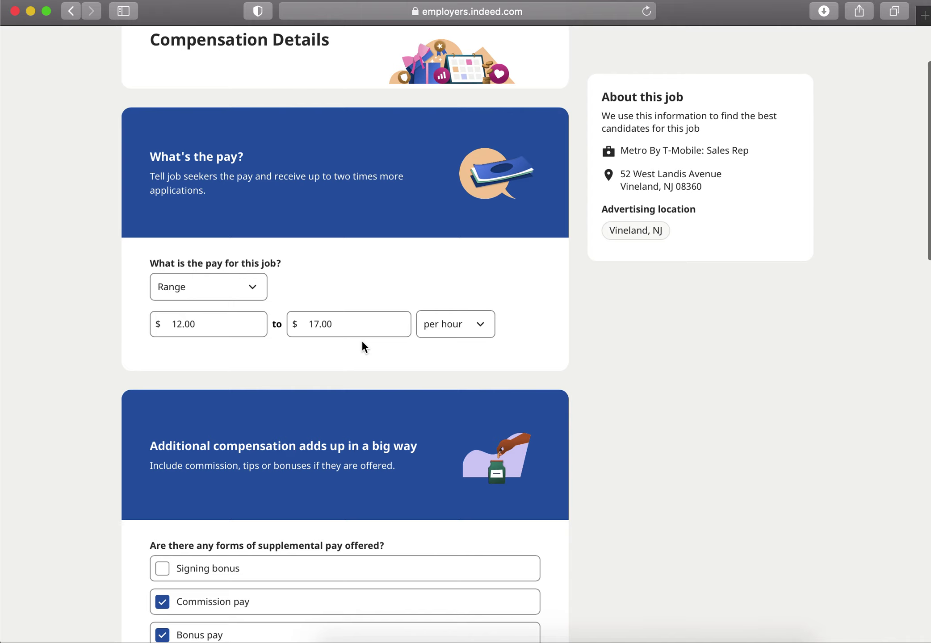
pyautogui.scroll(1, 361, 340)
pyautogui.click(362, 341)
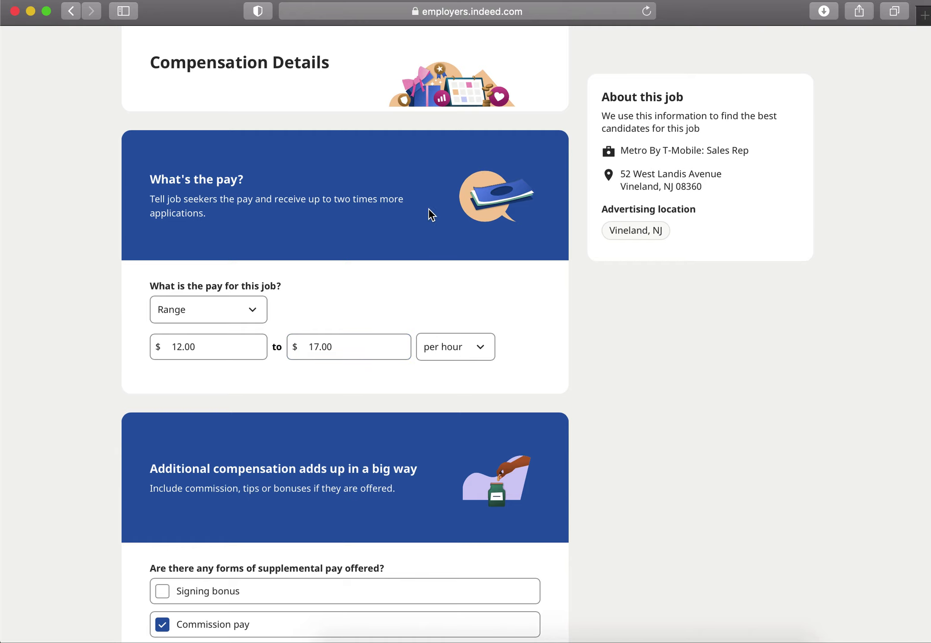
# - Review the pay range and the selected forms of supplemental pay in the compensation details
pyautogui.click(243, 488)
pyautogui.scroll(-1, 243, 488)
pyautogui.click(172, 324)
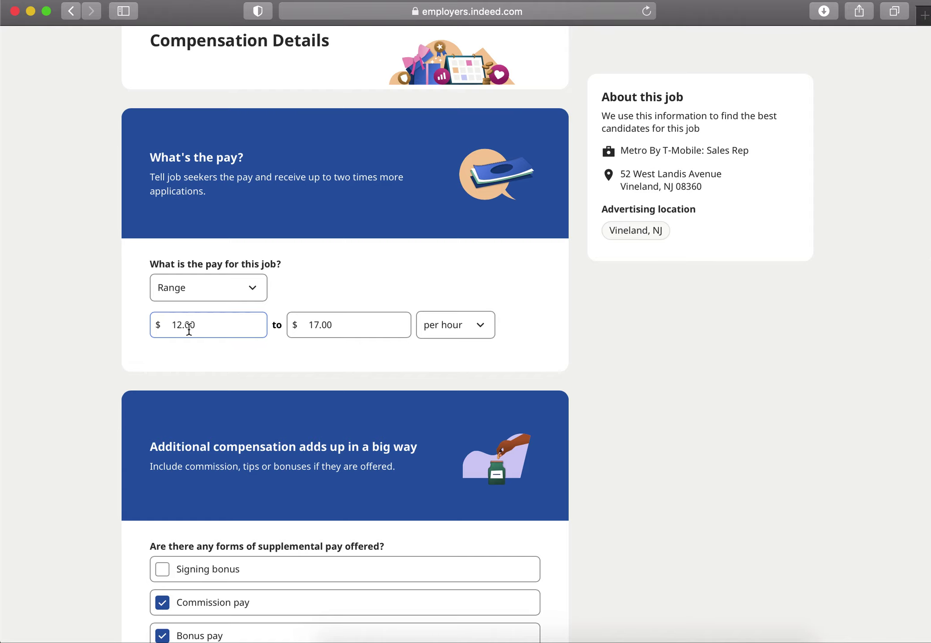
pyautogui.scroll(-3, 286, 358)
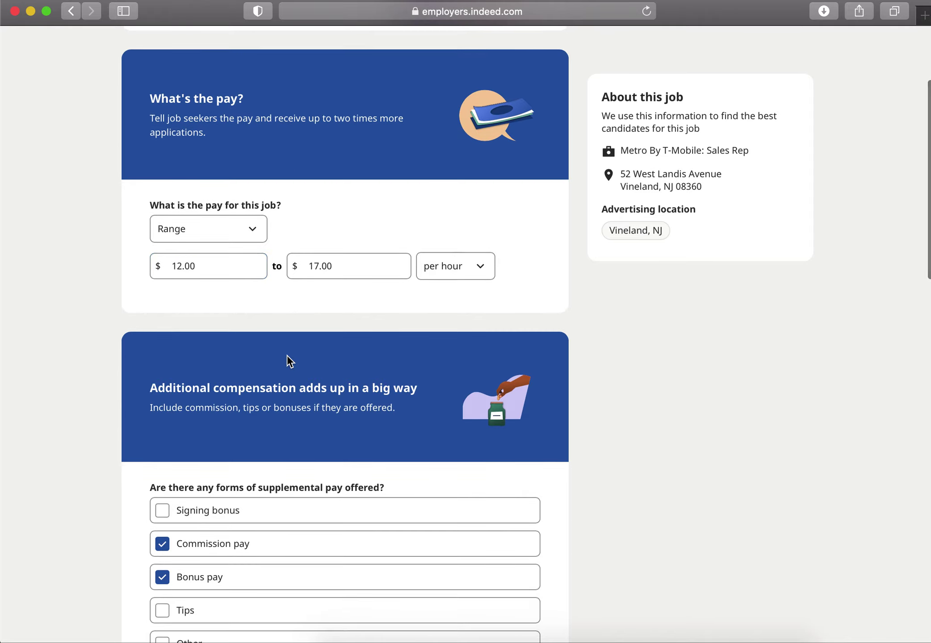
pyautogui.click(266, 231)
pyautogui.scroll(-6, 267, 231)
pyautogui.scroll(-6, 267, 229)
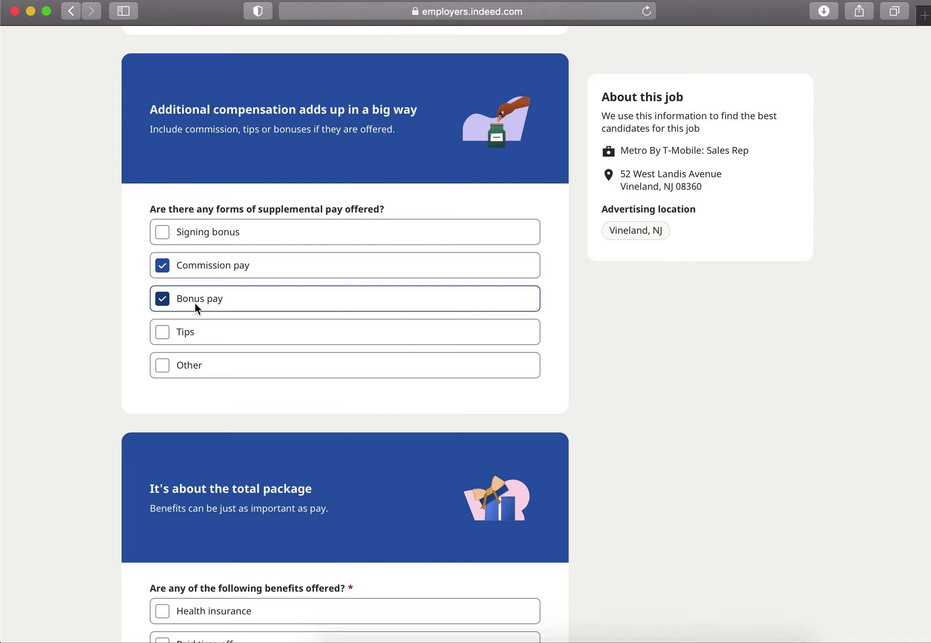
pyautogui.scroll(-2, 194, 302)
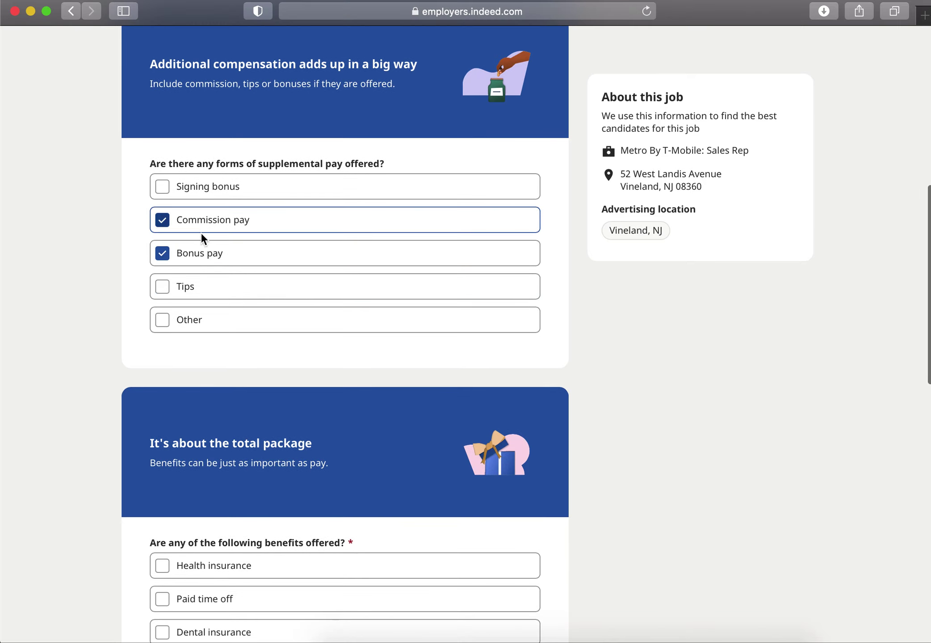
# - Check the selected benefits through the end of the list and save the compensation details
pyautogui.scroll(-5, 236, 331)
pyautogui.scroll(-4, 235, 331)
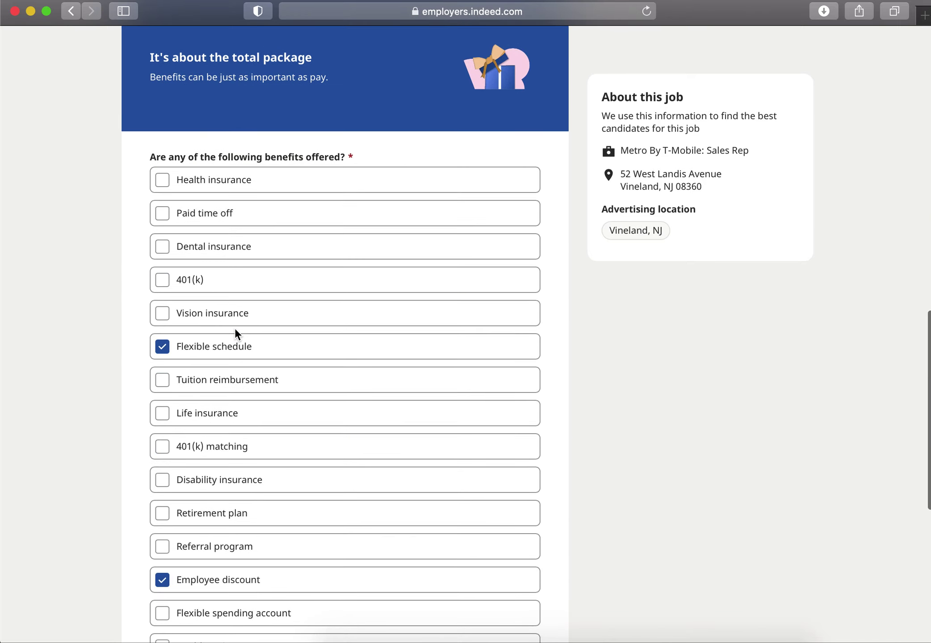
pyautogui.scroll(2, 235, 331)
pyautogui.scroll(-4, 235, 331)
pyautogui.scroll(4, 236, 333)
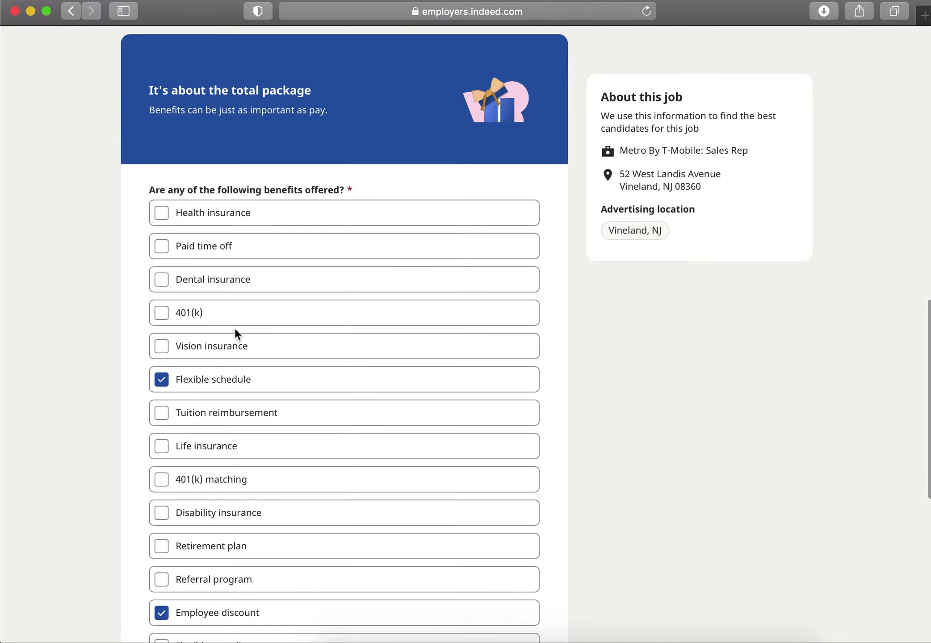
pyautogui.scroll(-5, 236, 333)
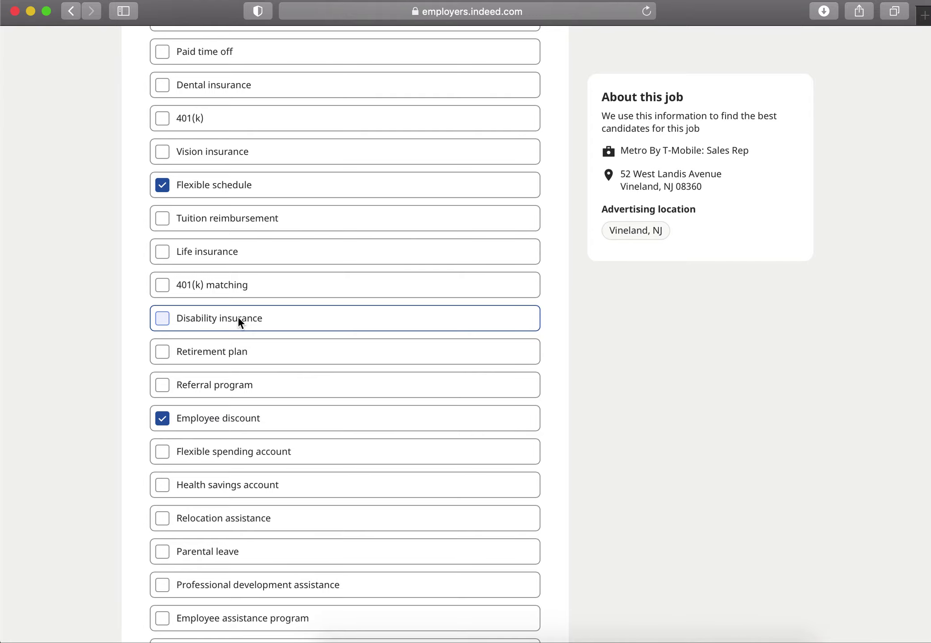
pyautogui.scroll(-5, 239, 321)
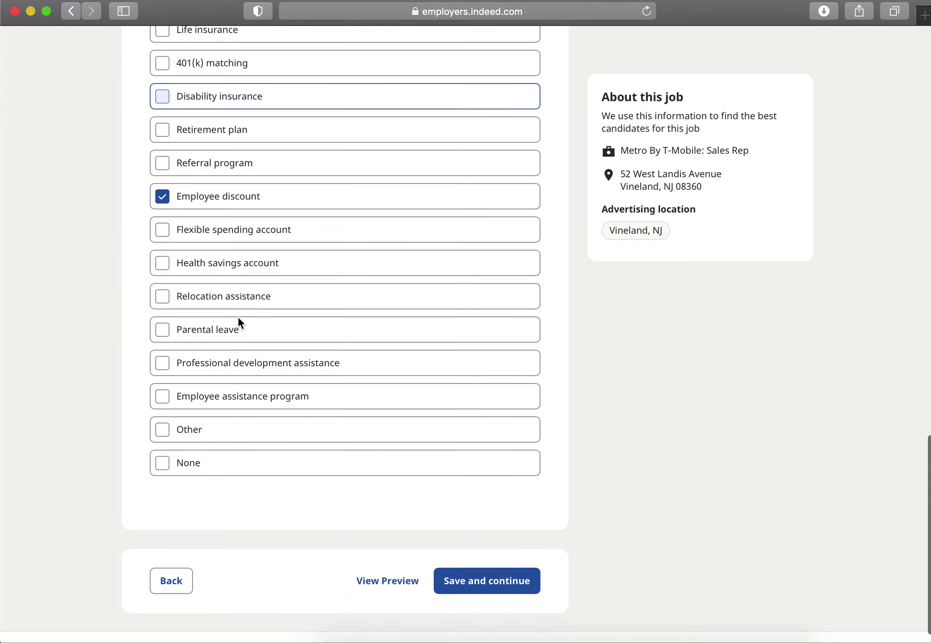
pyautogui.scroll(-1, 254, 231)
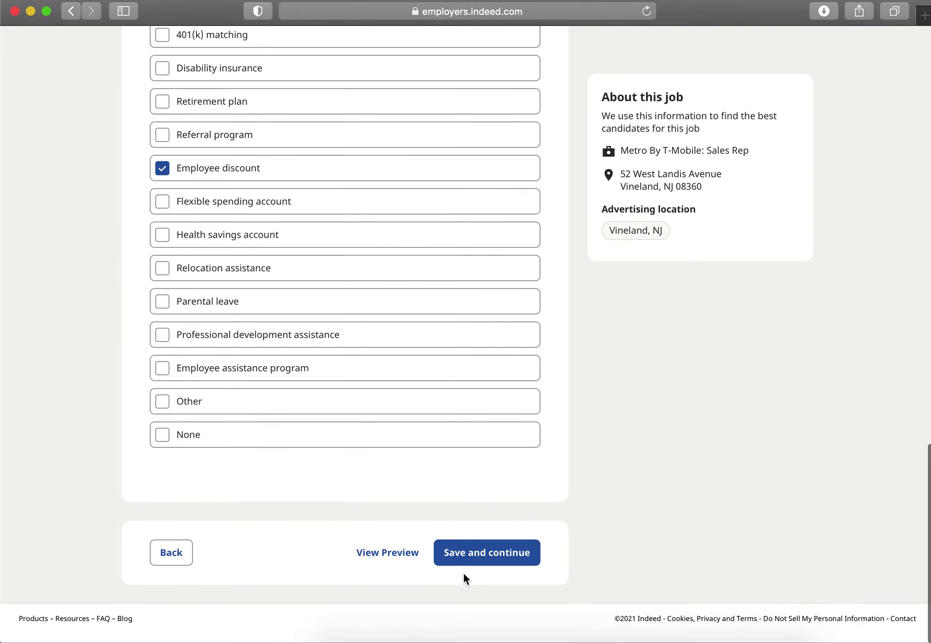
pyautogui.click(479, 566)
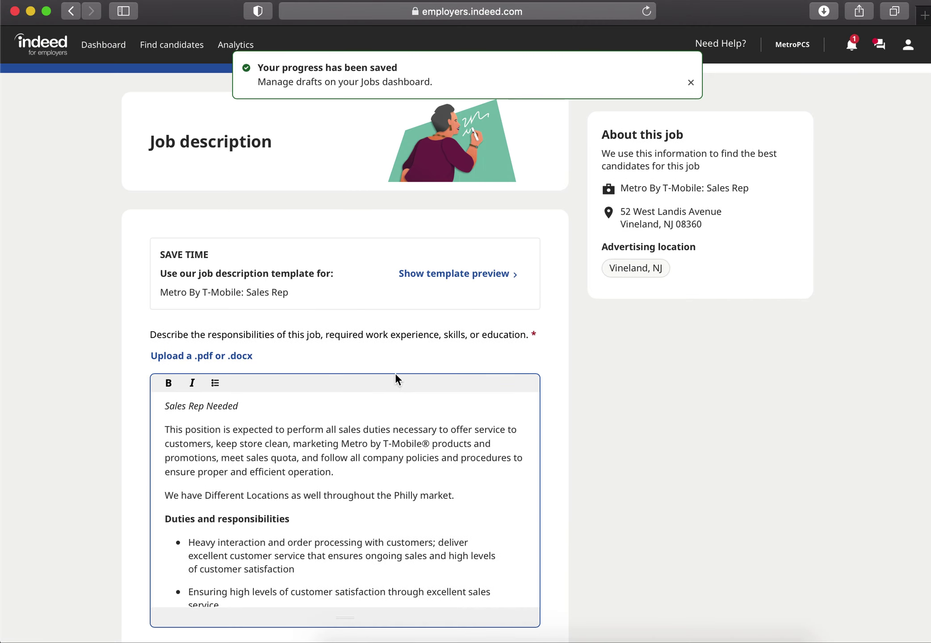
# - Read through the prefilled job description, leave the COVID-19 precautions empty, and save the page
pyautogui.scroll(-3, 409, 341)
pyautogui.scroll(5, 345, 271)
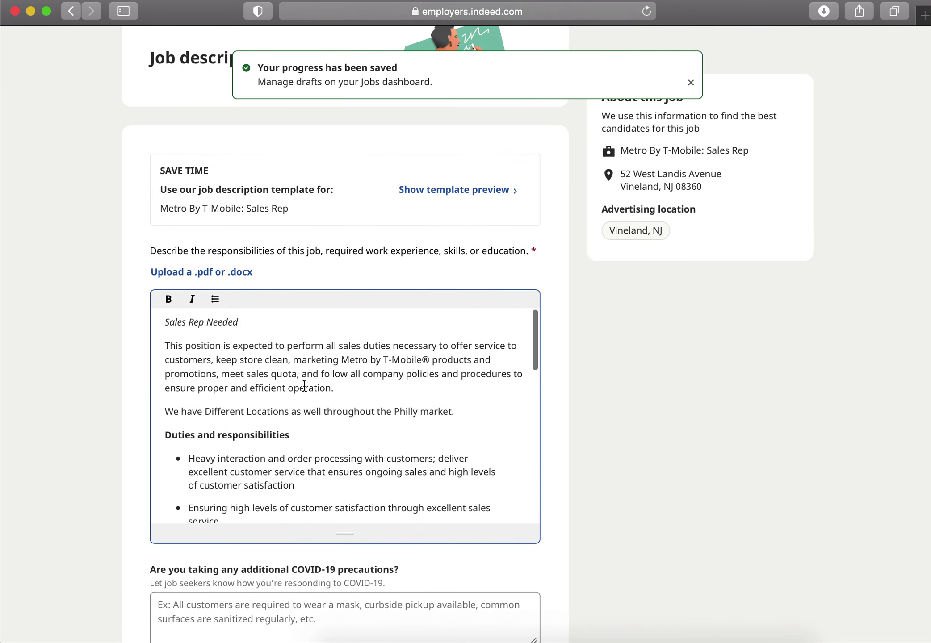
pyautogui.scroll(-3, 304, 385)
pyautogui.scroll(-1, 304, 386)
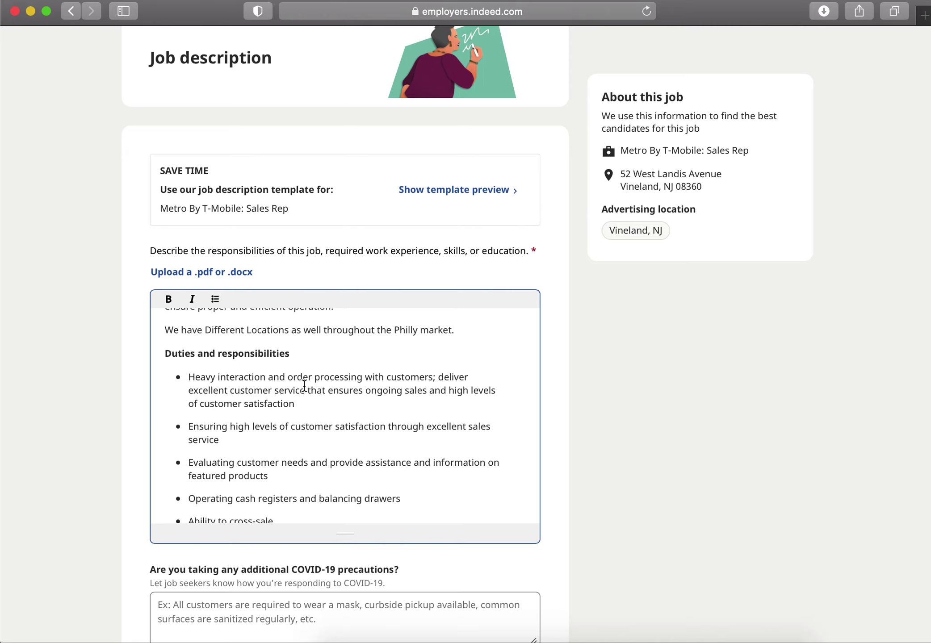
pyautogui.scroll(3, 304, 385)
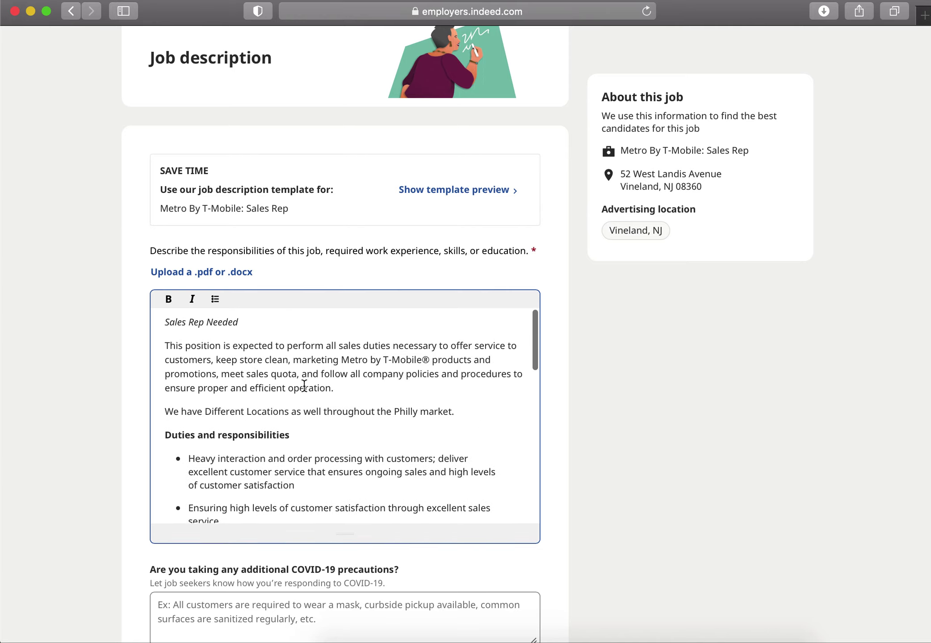
pyautogui.scroll(-15, 303, 385)
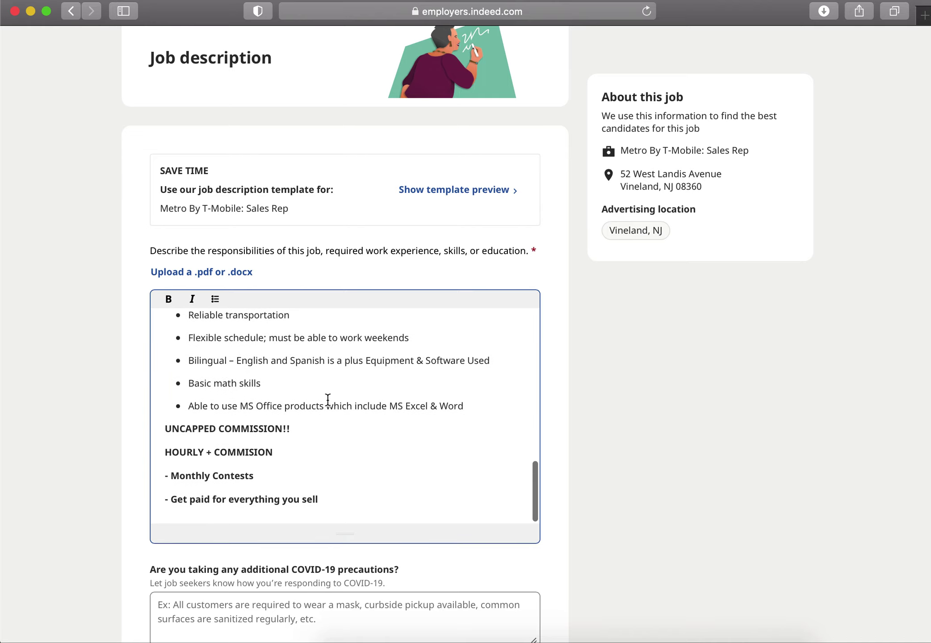
pyautogui.scroll(15, 327, 401)
pyautogui.scroll(-15, 327, 401)
pyautogui.scroll(-3, 561, 286)
pyautogui.scroll(-4, 561, 279)
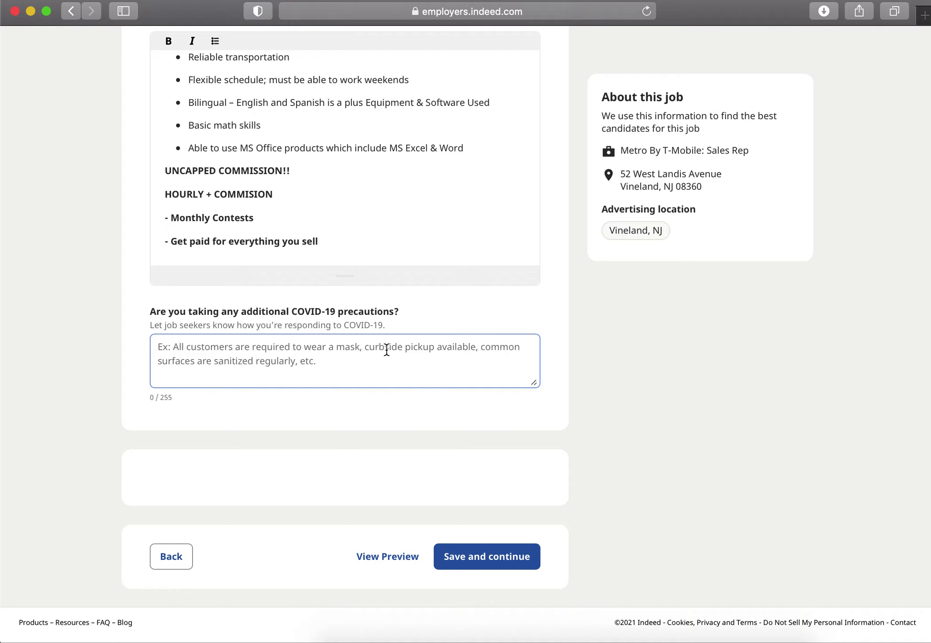
pyautogui.click(485, 556)
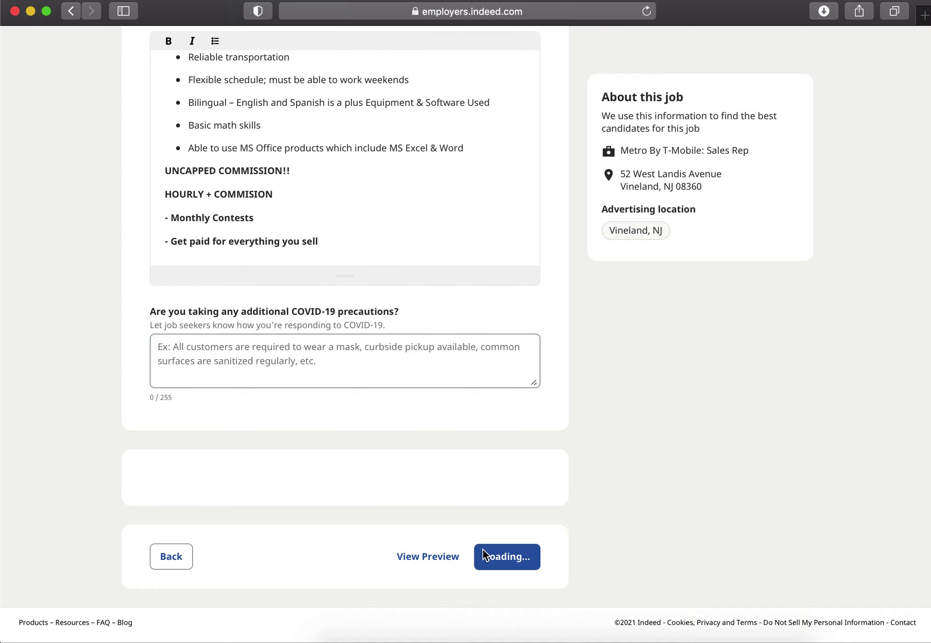
# - Review the application, communication and messages settings, and save them as prefilled
pyautogui.scroll(-3, 442, 407)
pyautogui.scroll(-2, 445, 409)
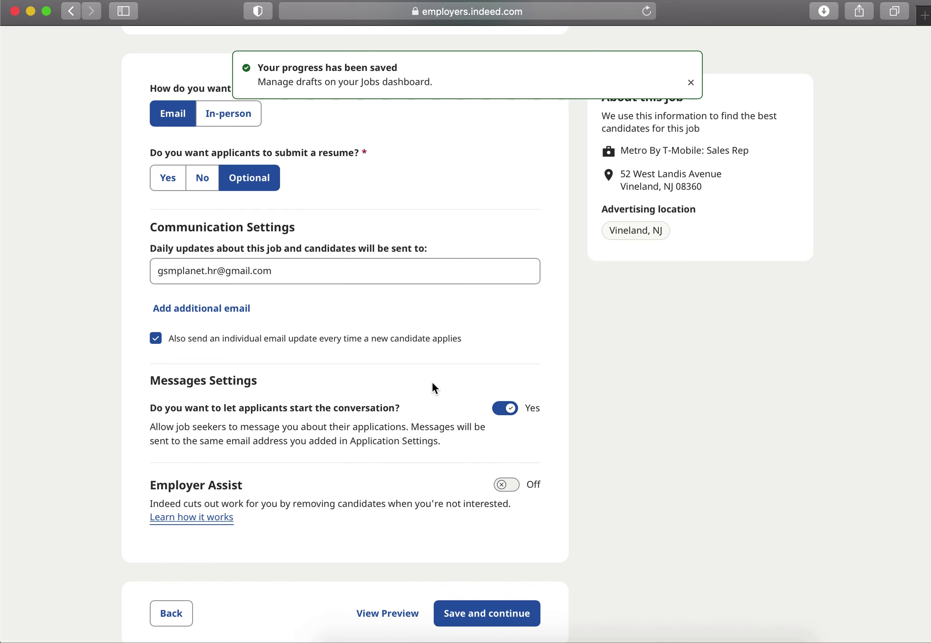
pyautogui.scroll(-2, 432, 383)
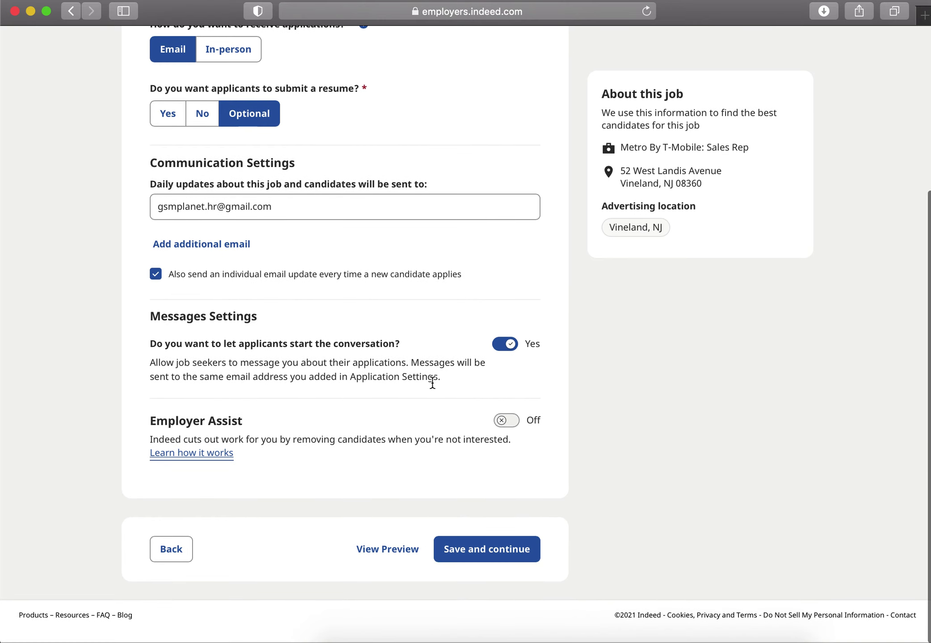
pyautogui.click(485, 556)
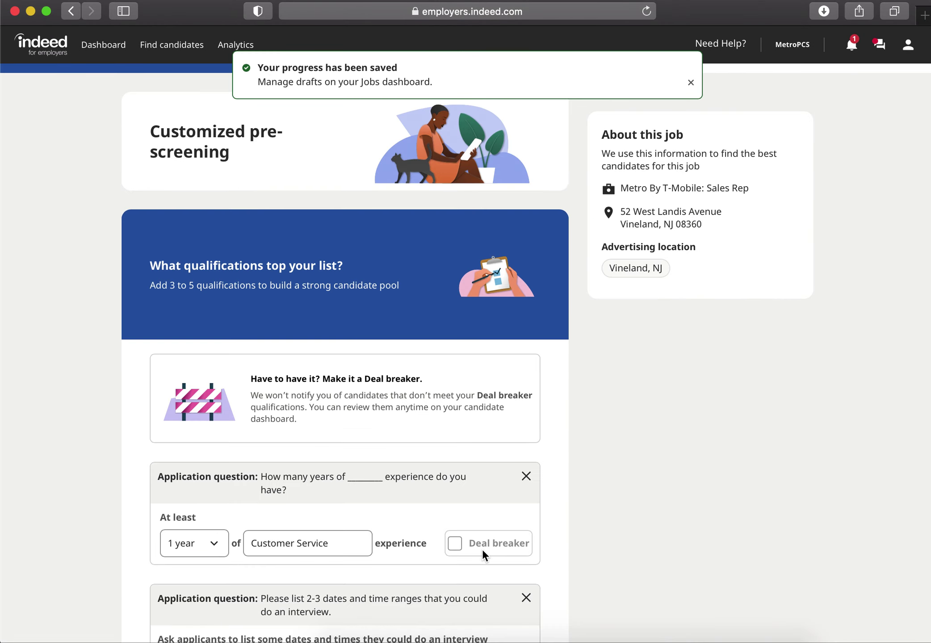
# - Examine the prefilled pre-screening qualifications, including the years of Customer Service experience, interview dates, Spanish and skills test items
pyautogui.scroll(-2, 483, 552)
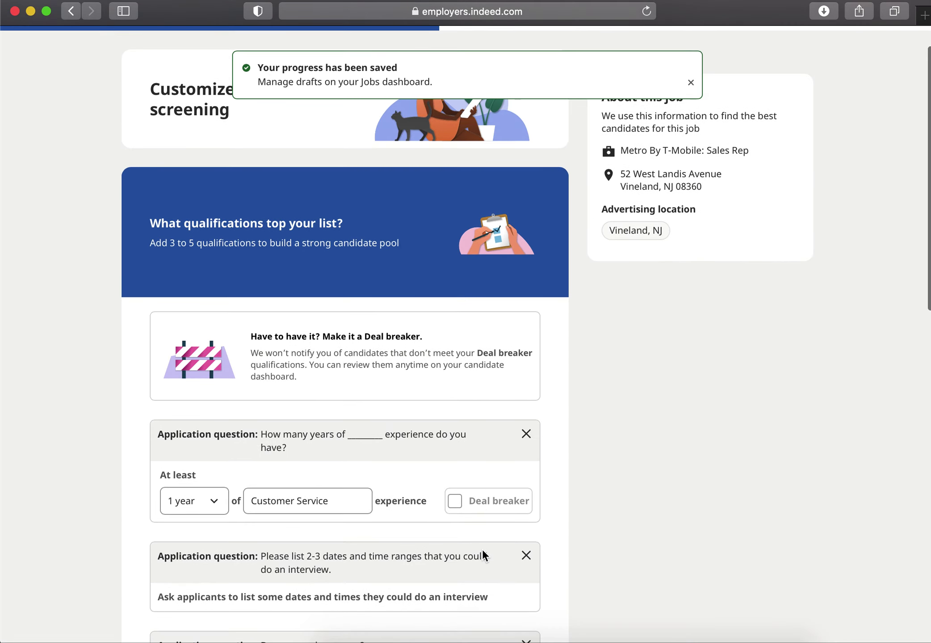
pyautogui.scroll(-1, 482, 550)
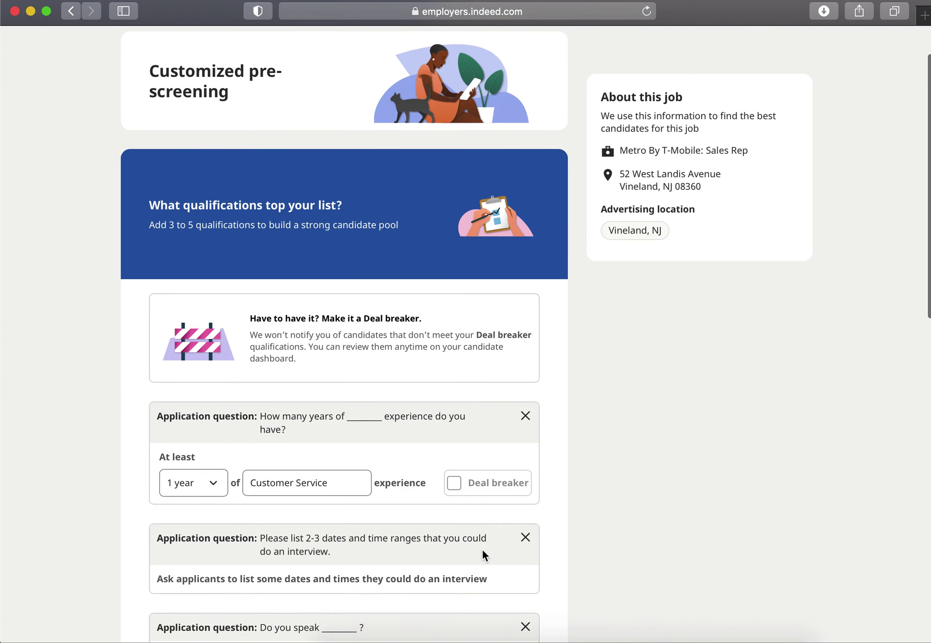
pyautogui.scroll(-2, 483, 551)
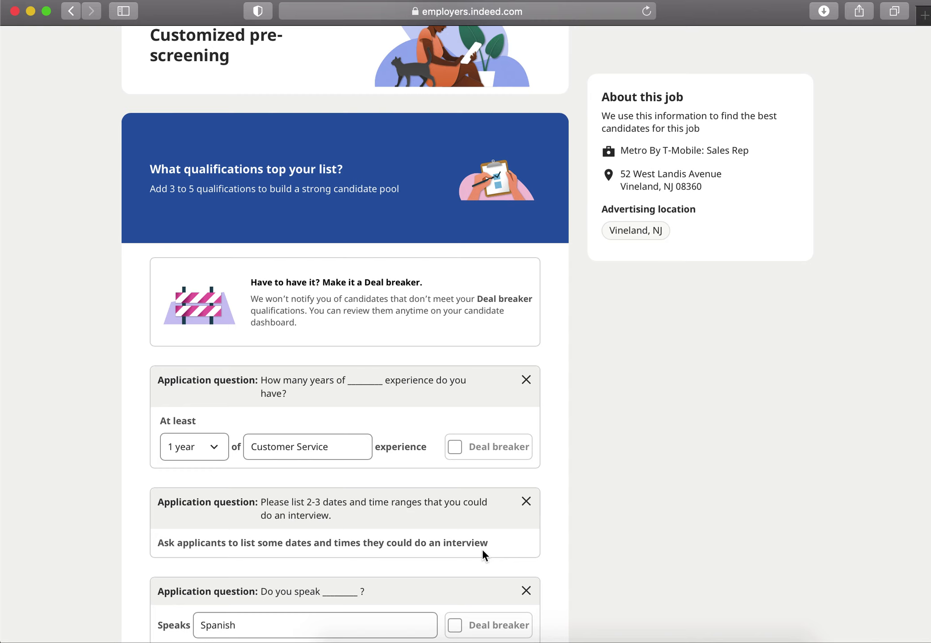
pyautogui.scroll(-5, 482, 549)
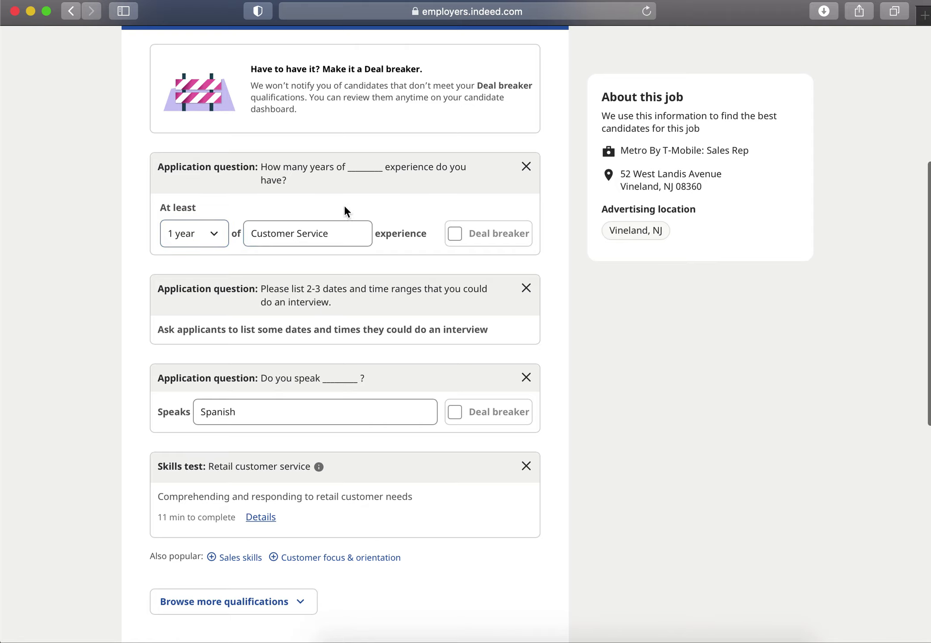
pyautogui.click(203, 234)
pyautogui.click(233, 210)
pyautogui.click(299, 242)
pyautogui.tripleClick(299, 241)
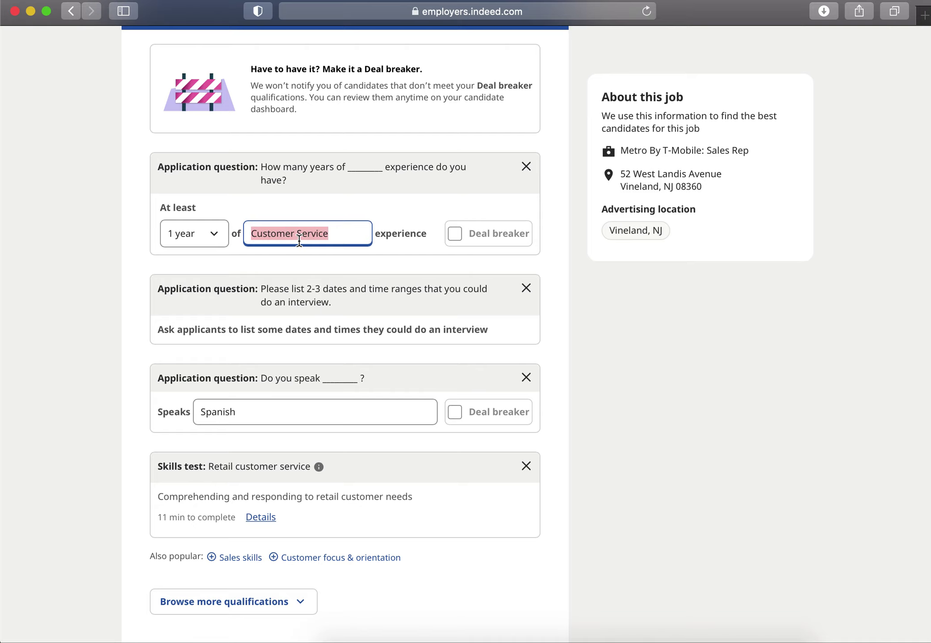
pyautogui.click(336, 209)
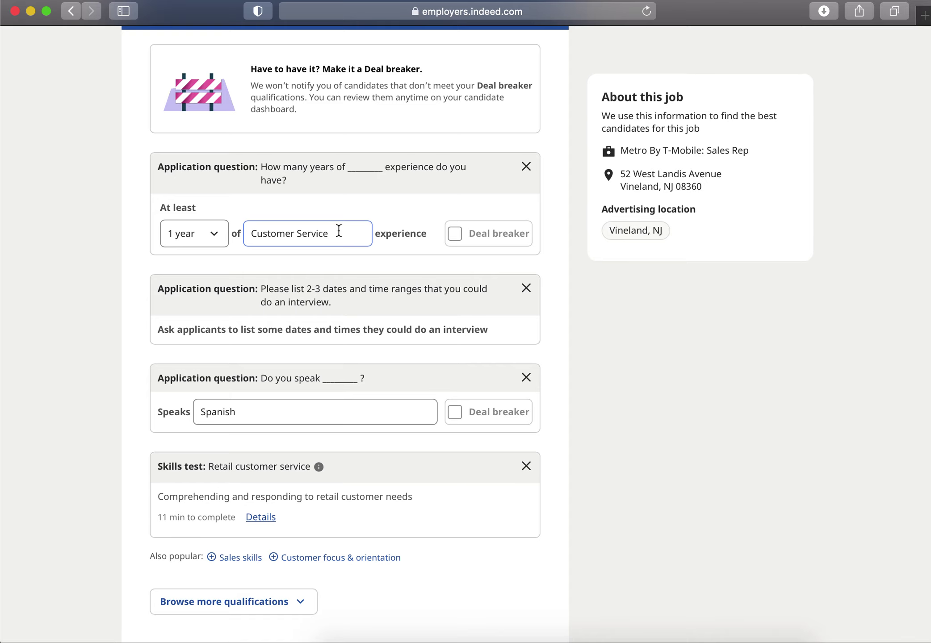
# - Remove the interview dates and time ranges question and the Retail customer service skills test from the pre-screening qualifications
pyautogui.scroll(-3, 339, 231)
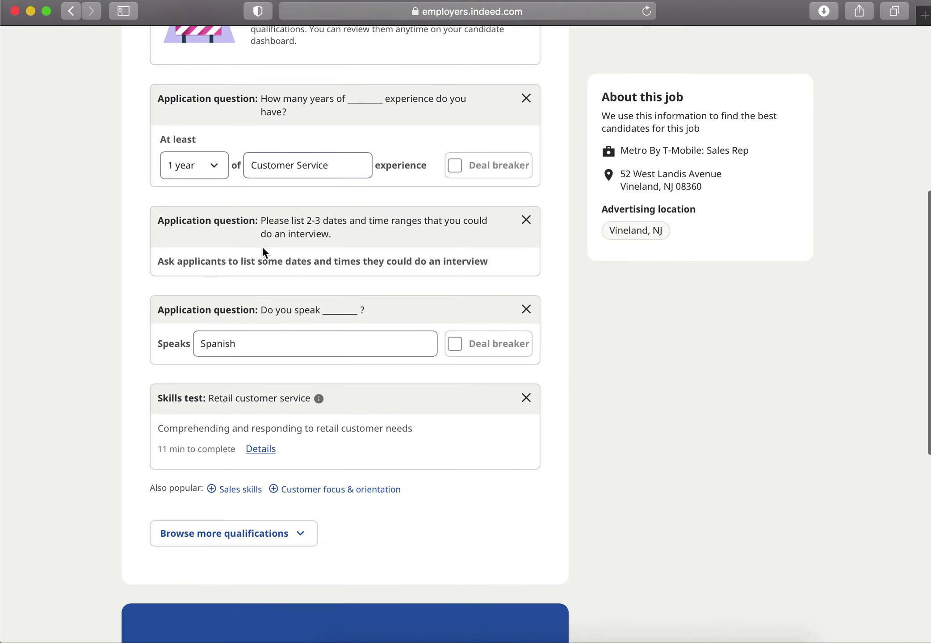
pyautogui.scroll(1, 364, 331)
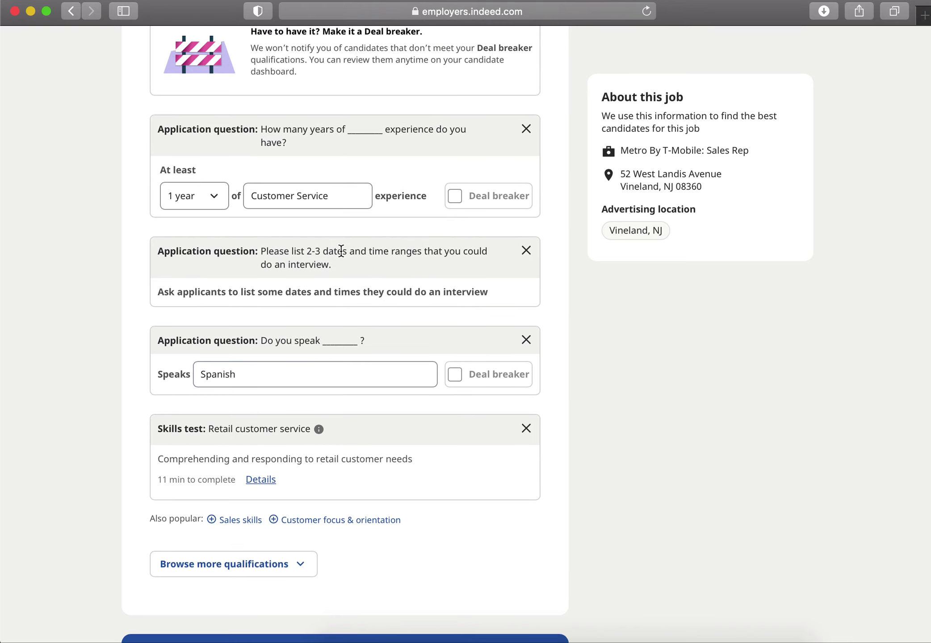
pyautogui.click(526, 253)
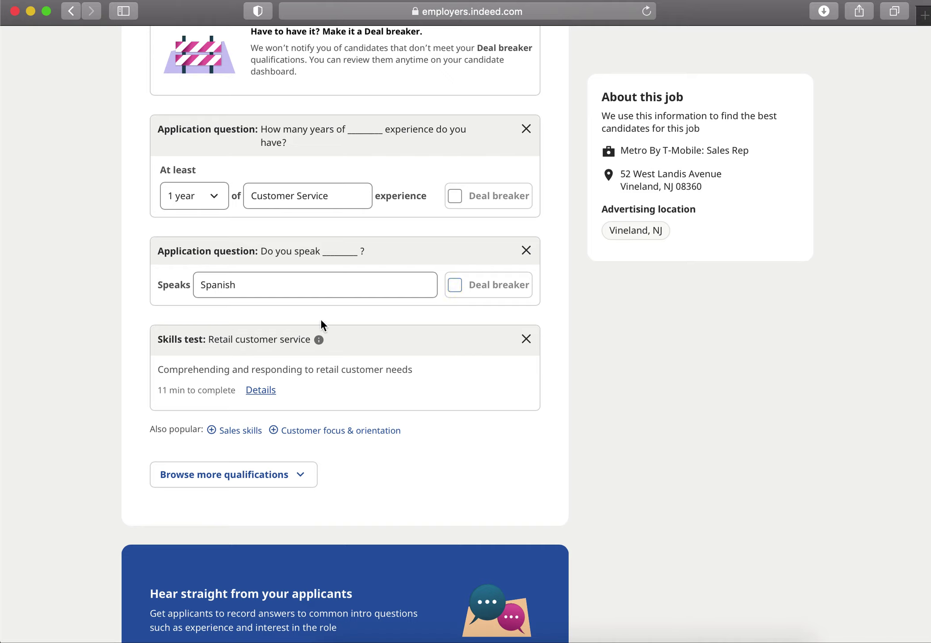
pyautogui.scroll(-2, 224, 346)
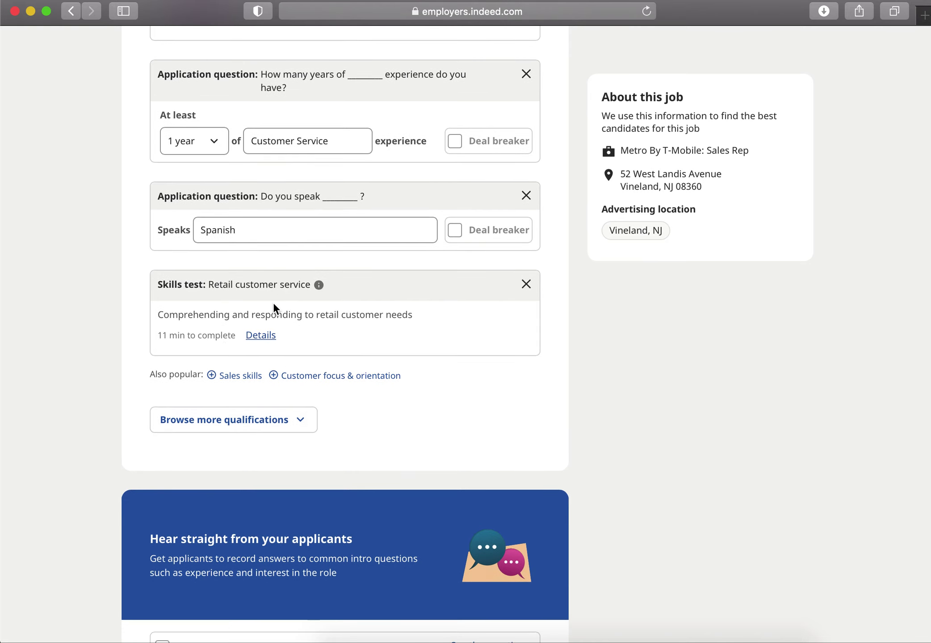
pyautogui.click(526, 284)
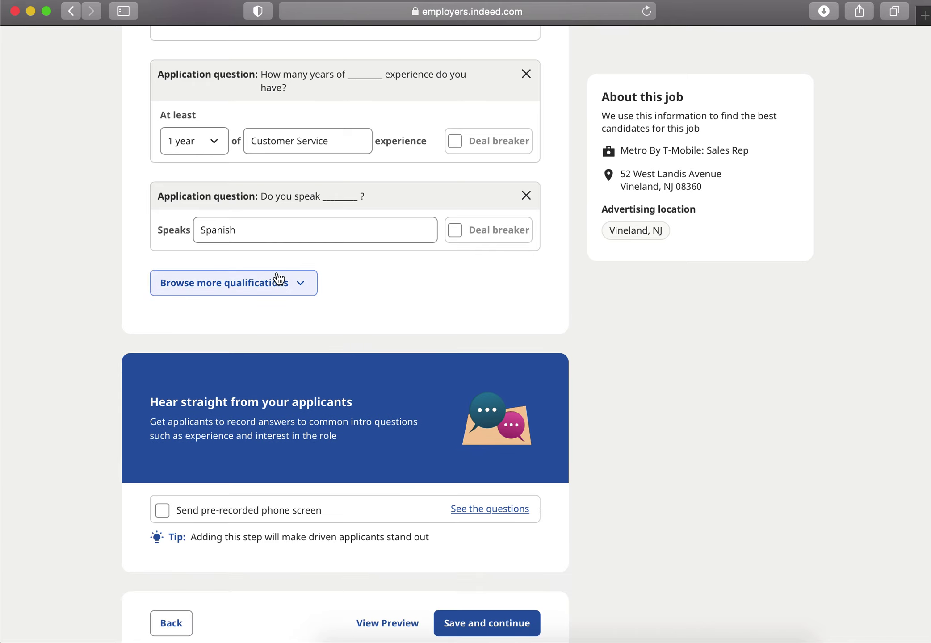
# - Expand the list of additional qualifications and look through the questions that can be added
pyautogui.scroll(2, 275, 283)
pyautogui.click(234, 345)
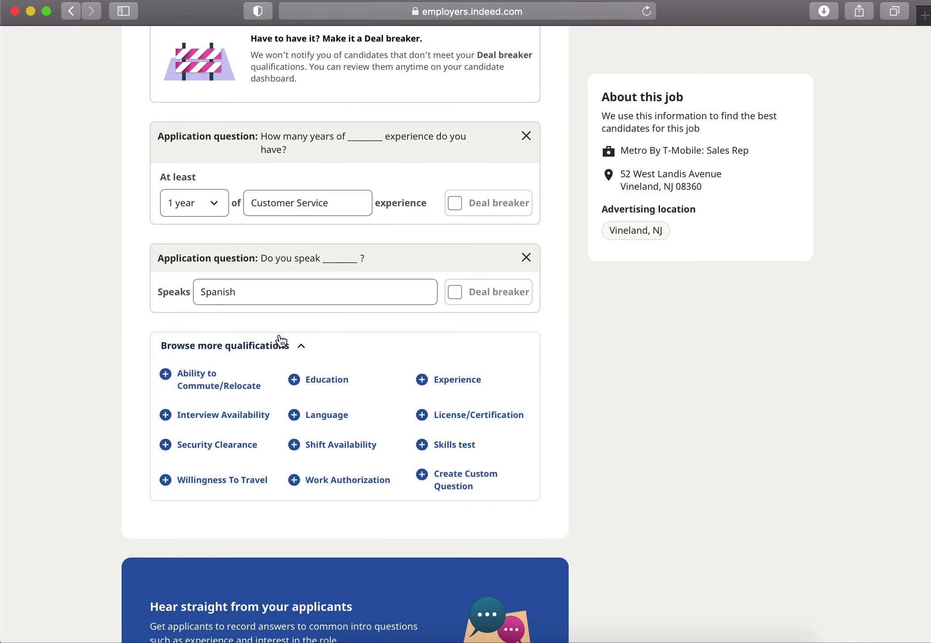
pyautogui.scroll(-2, 281, 338)
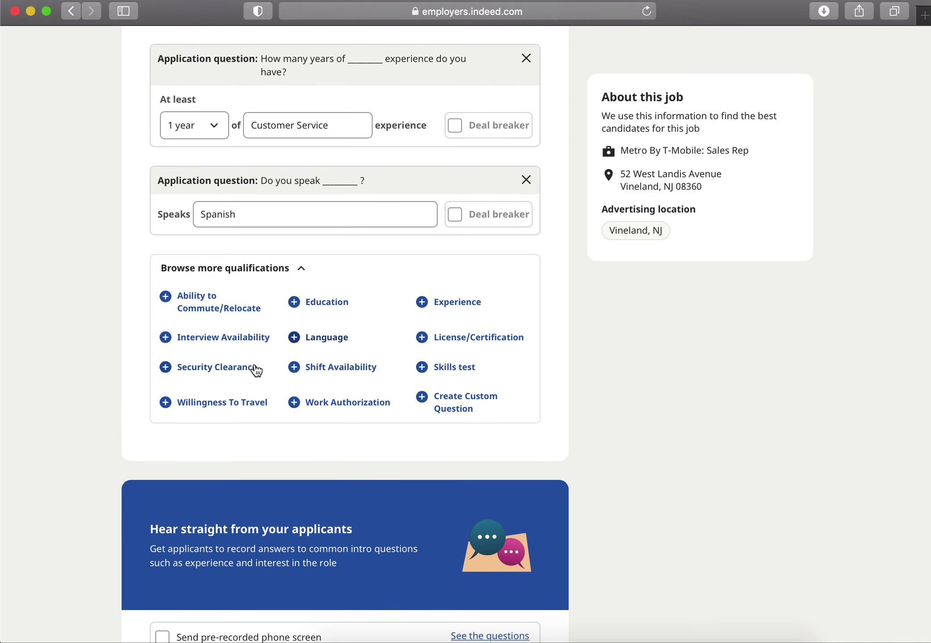
pyautogui.scroll(-1, 236, 408)
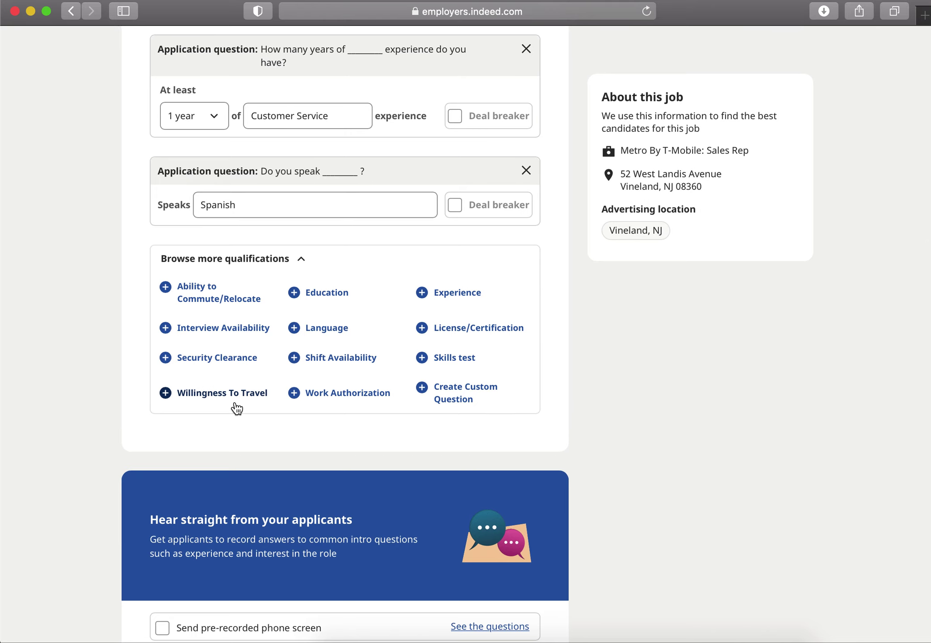
pyautogui.scroll(1, 237, 408)
pyautogui.scroll(-1, 236, 408)
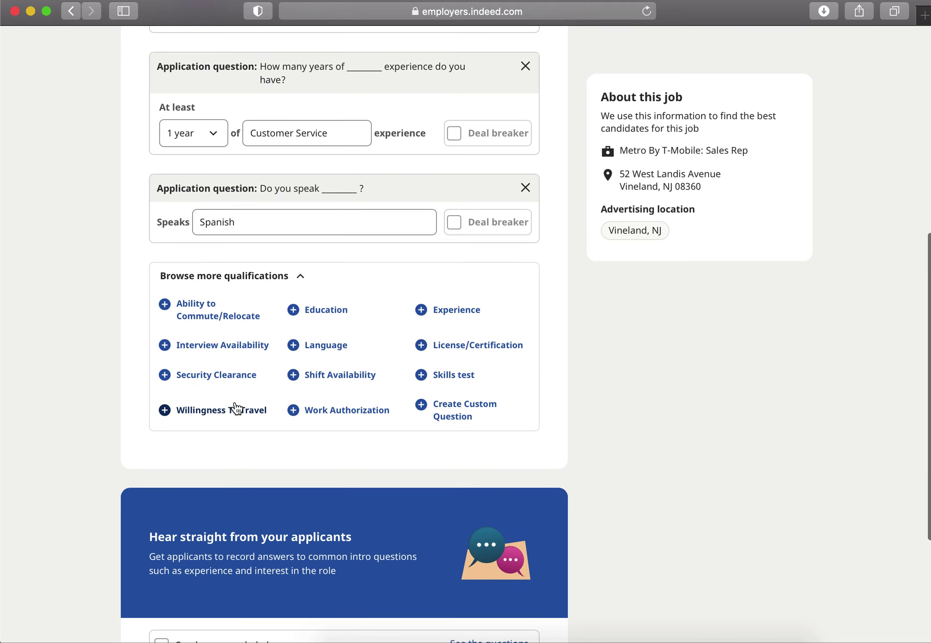
pyautogui.scroll(1, 236, 408)
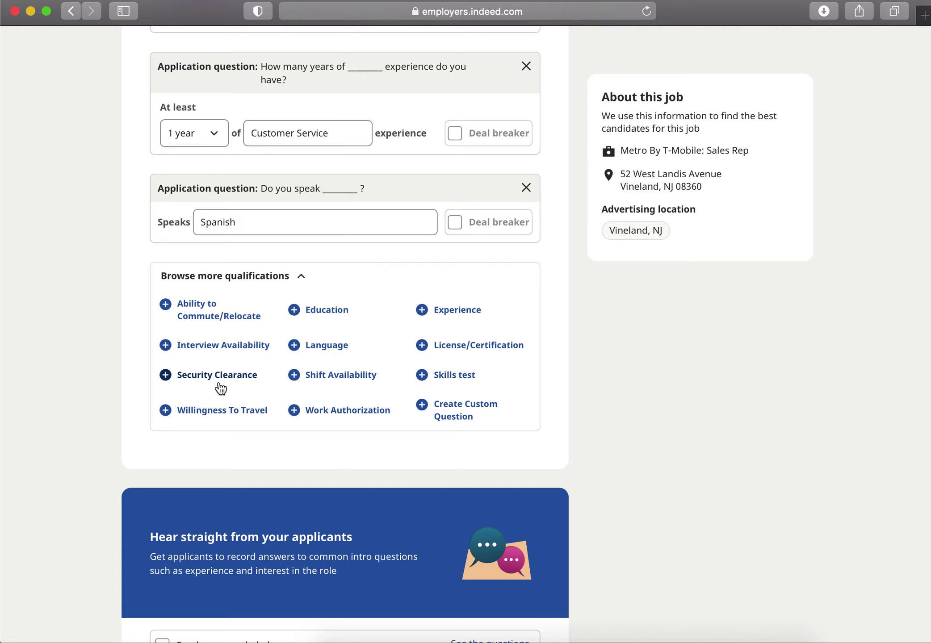
# - Try out the Security Clearance and Work Authorization questions, removing each one from the application again
pyautogui.click(169, 376)
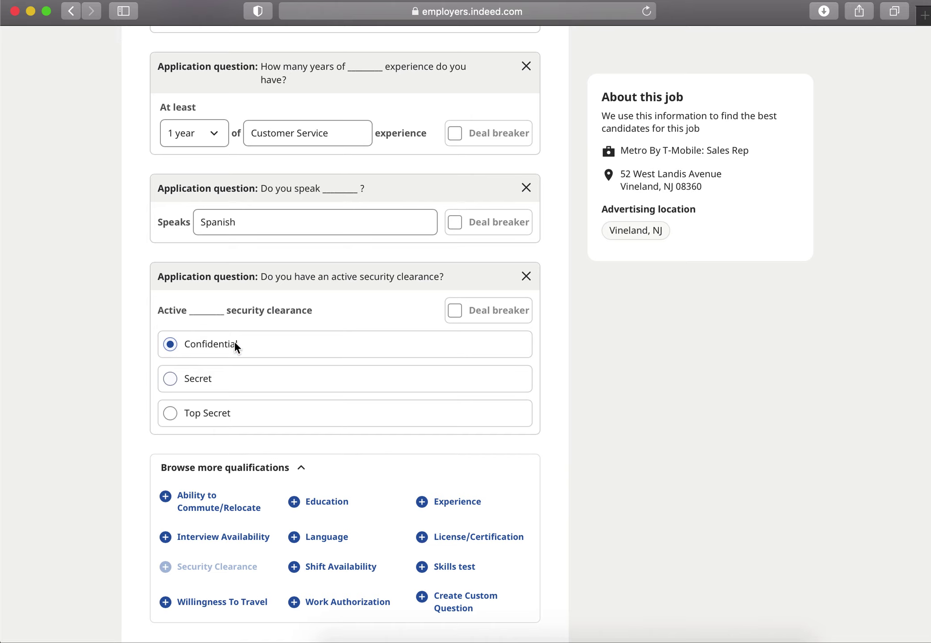
pyautogui.scroll(-3, 422, 454)
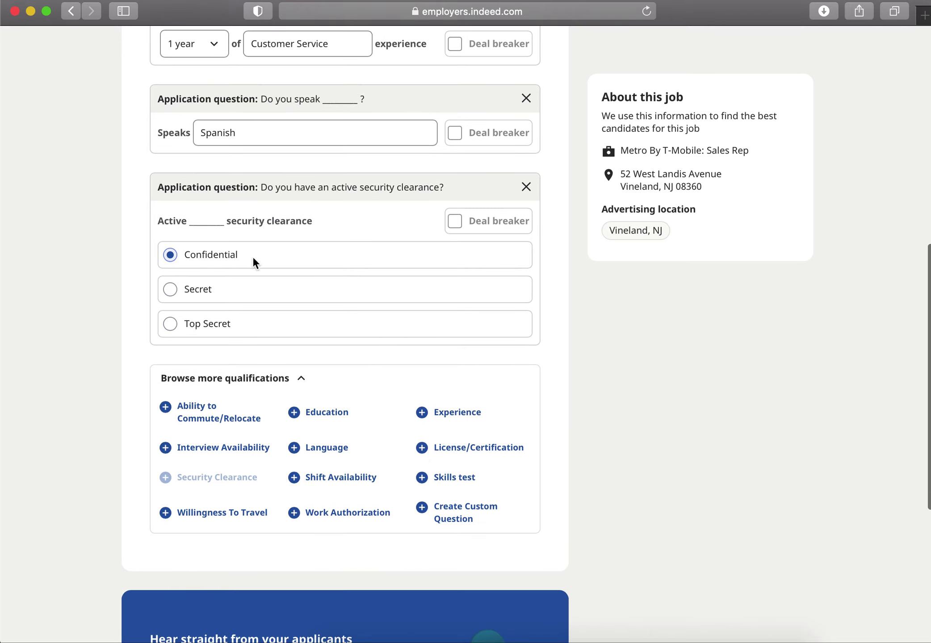
pyautogui.click(527, 187)
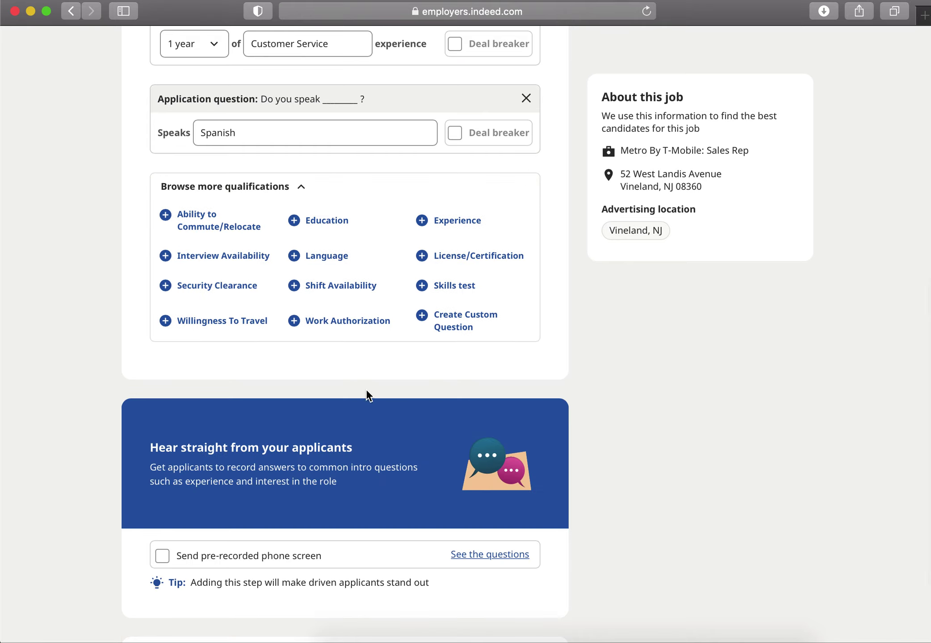
pyautogui.click(296, 320)
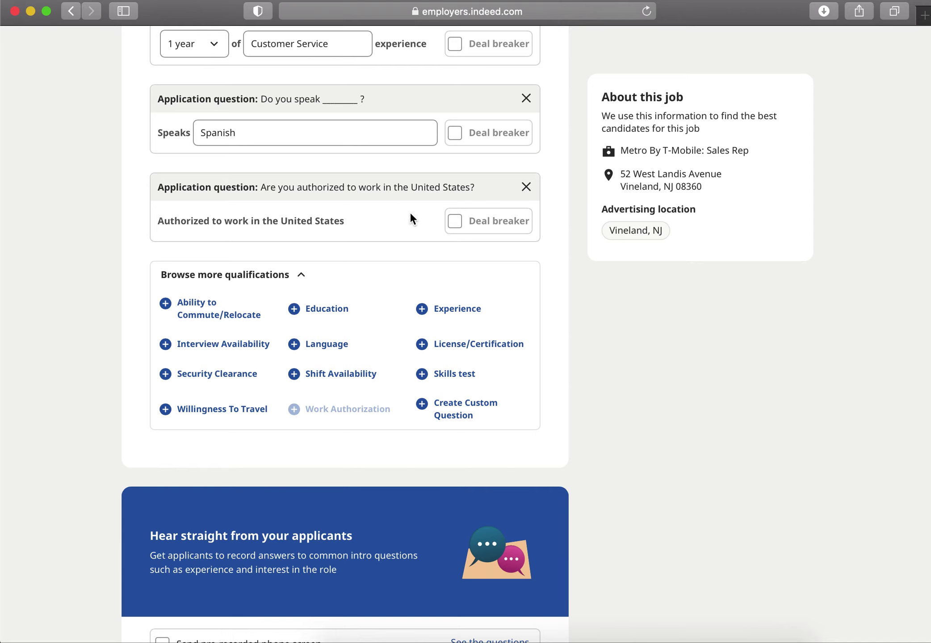
pyautogui.scroll(-1, 327, 337)
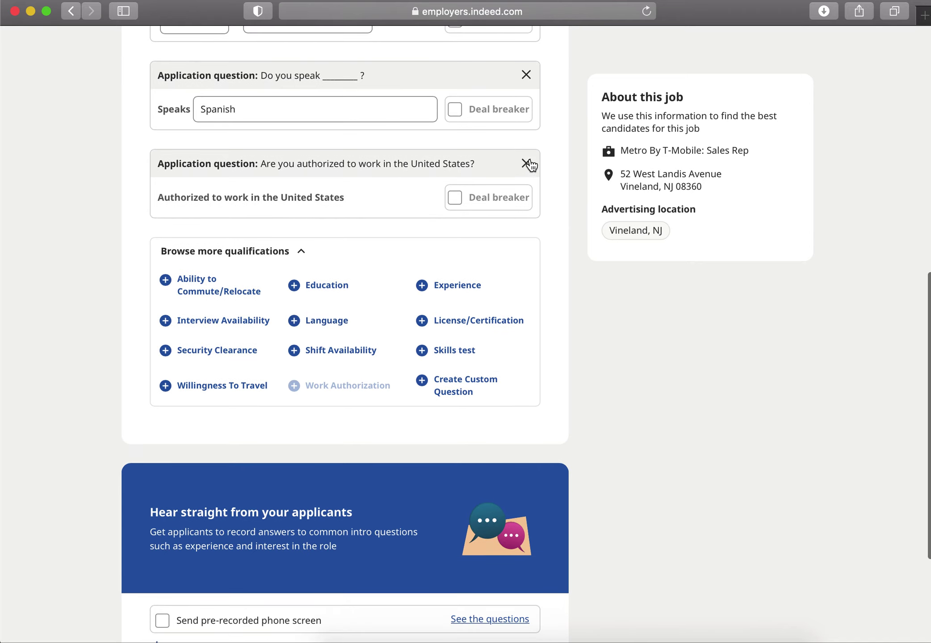
pyautogui.click(527, 163)
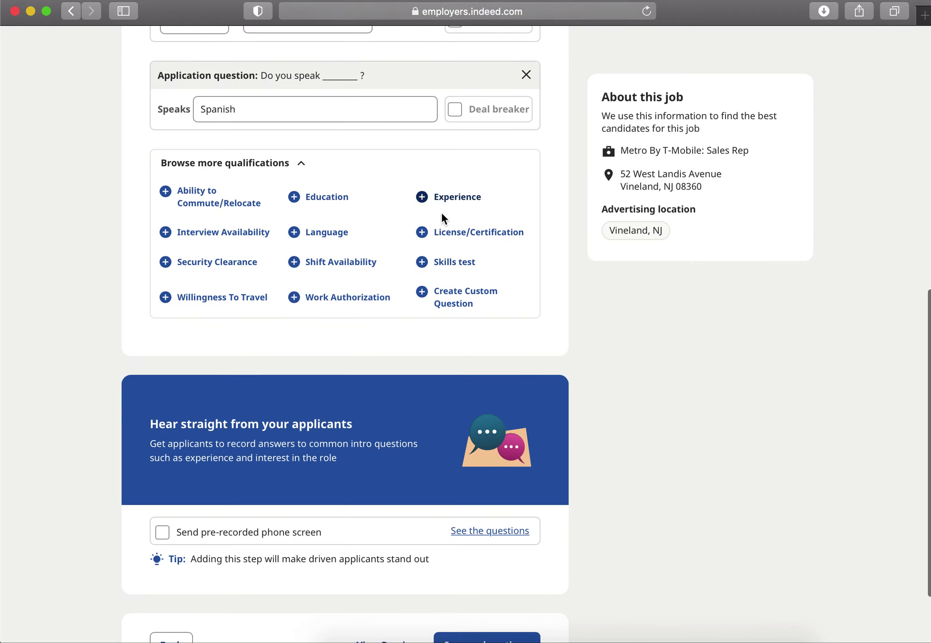
# - Add the Ability to Commute/Relocate question, keeping the option to reliably commute or plan to relocate before starting work
pyautogui.scroll(3, 436, 269)
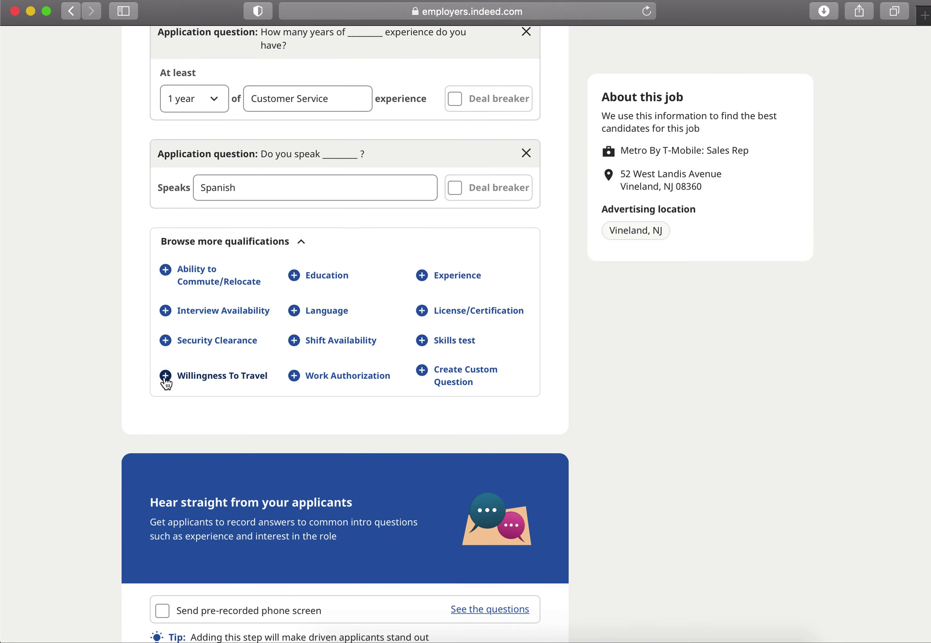
pyautogui.click(166, 271)
pyautogui.scroll(-1, 186, 375)
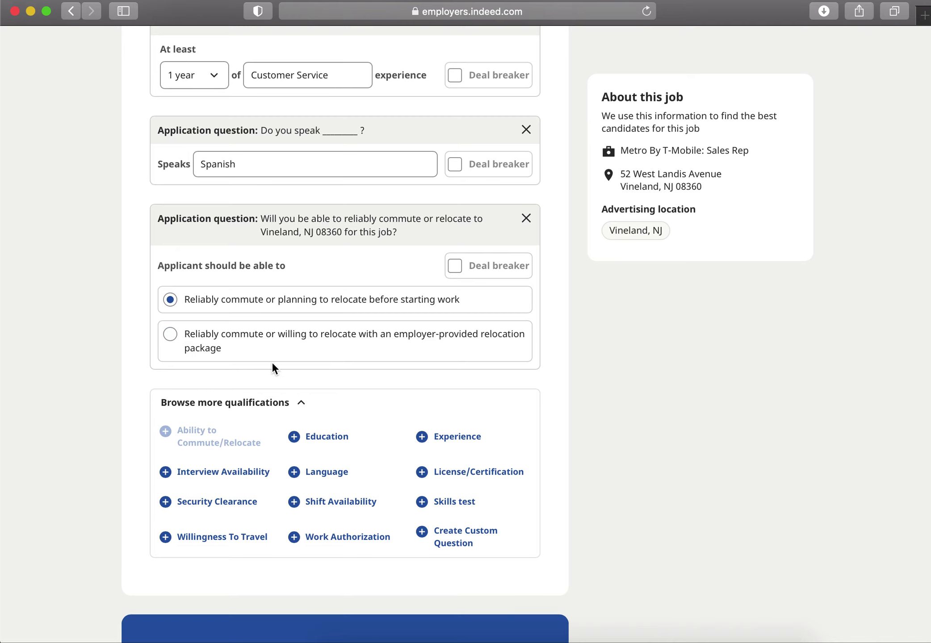
pyautogui.scroll(-1, 337, 318)
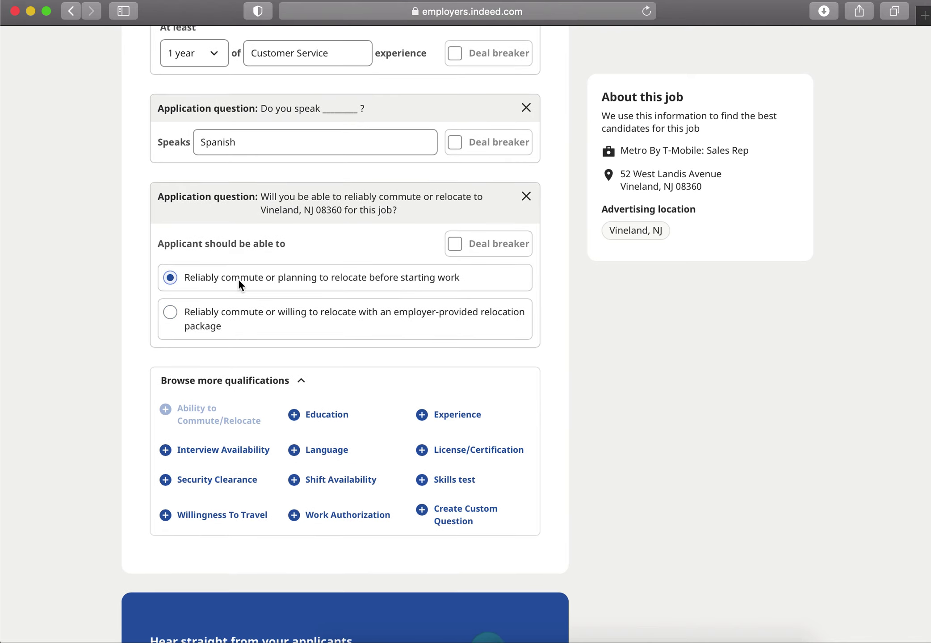
pyautogui.scroll(1, 388, 274)
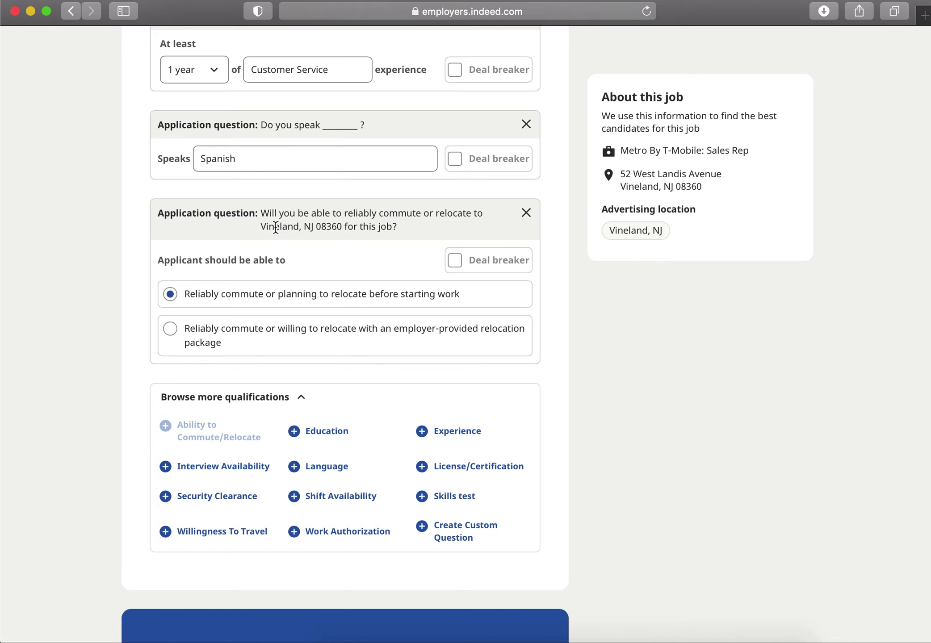
# - Review the chosen qualifications, leave the pre-recorded phone screen off, and save the pre-screening page without adding Deal breakers
pyautogui.scroll(10, 276, 227)
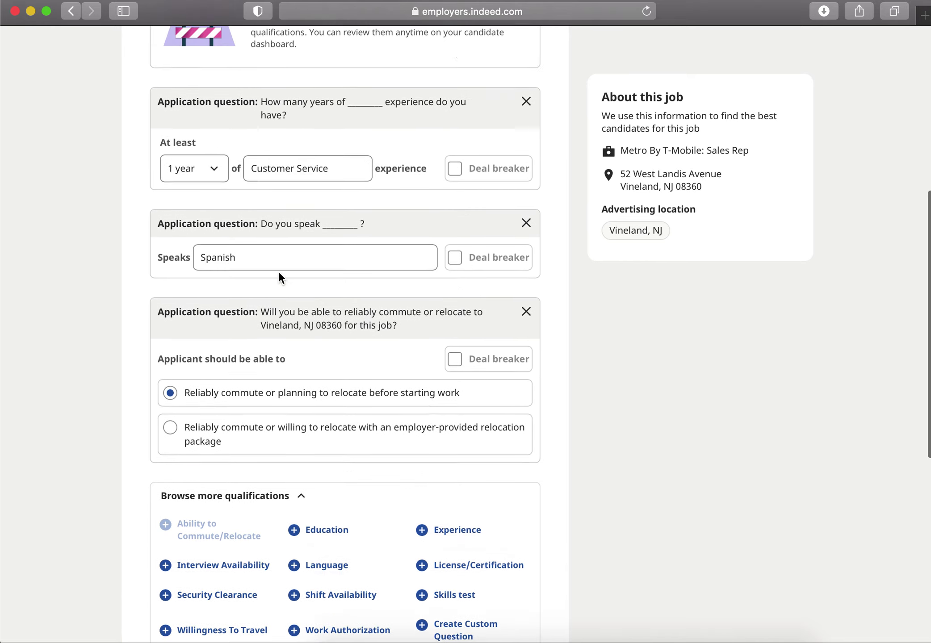
pyautogui.scroll(-20, 279, 273)
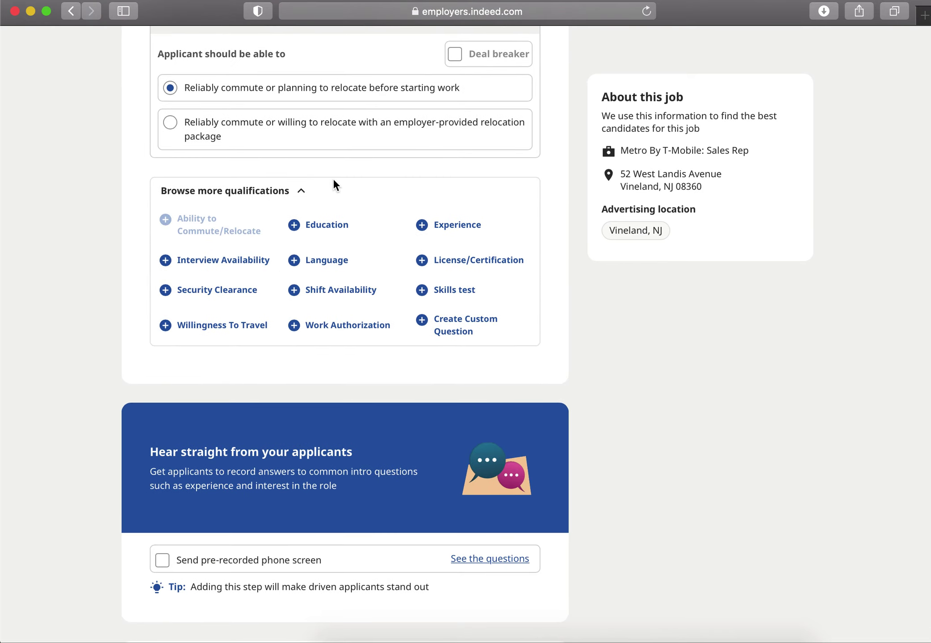
pyautogui.scroll(12, 284, 279)
pyautogui.scroll(-12, 284, 279)
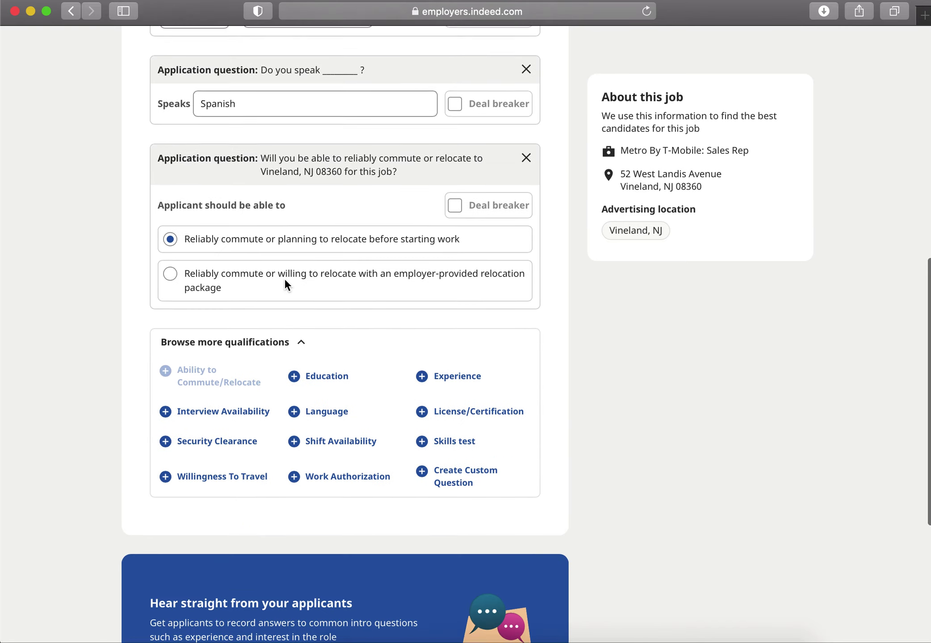
pyautogui.scroll(-6, 285, 280)
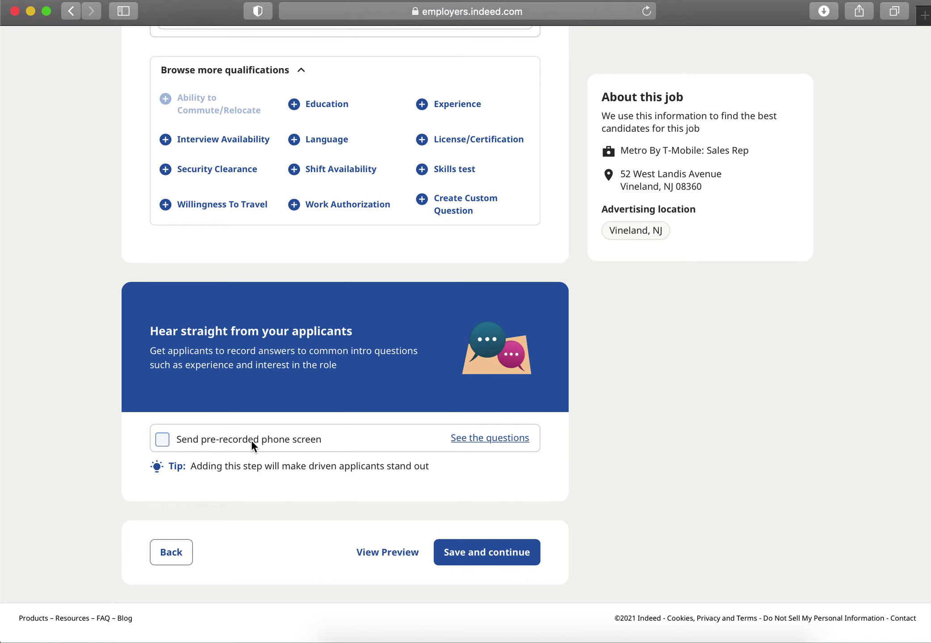
pyautogui.click(459, 561)
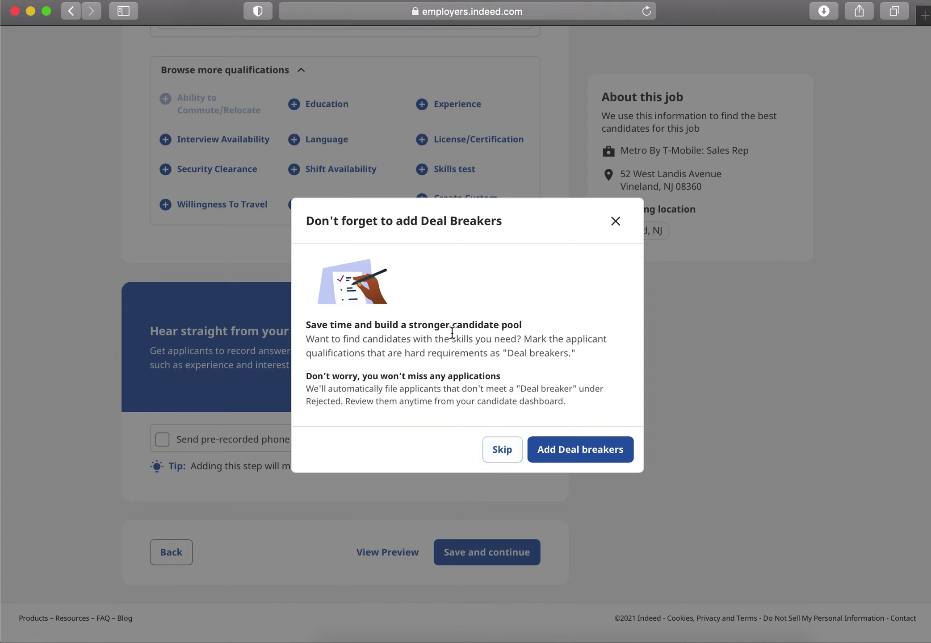
pyautogui.click(501, 450)
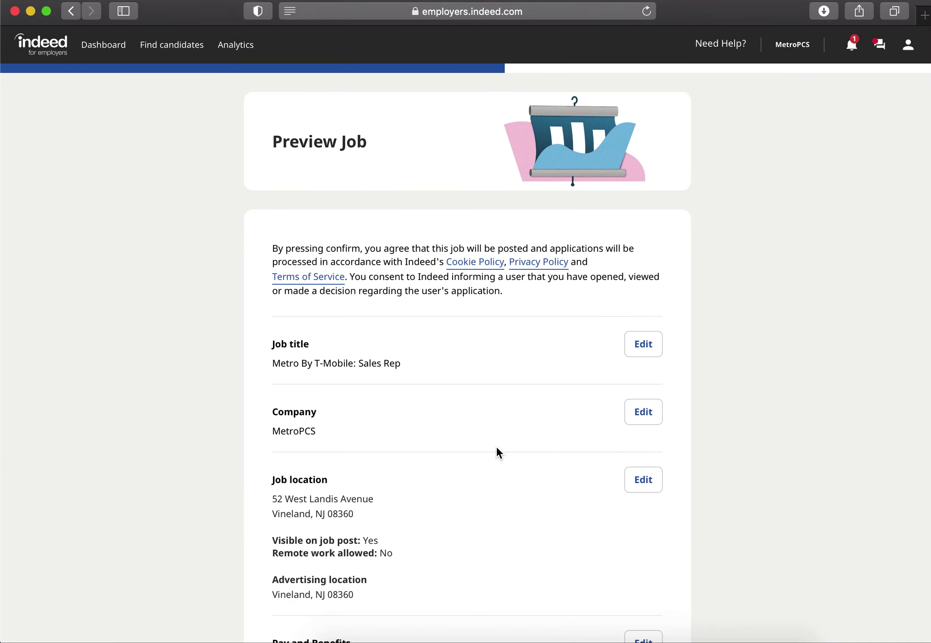
# - Review the job preview from the title through the application settings and confirm the job posting
pyautogui.scroll(-3, 496, 446)
pyautogui.scroll(-6, 496, 445)
pyautogui.scroll(-2, 497, 448)
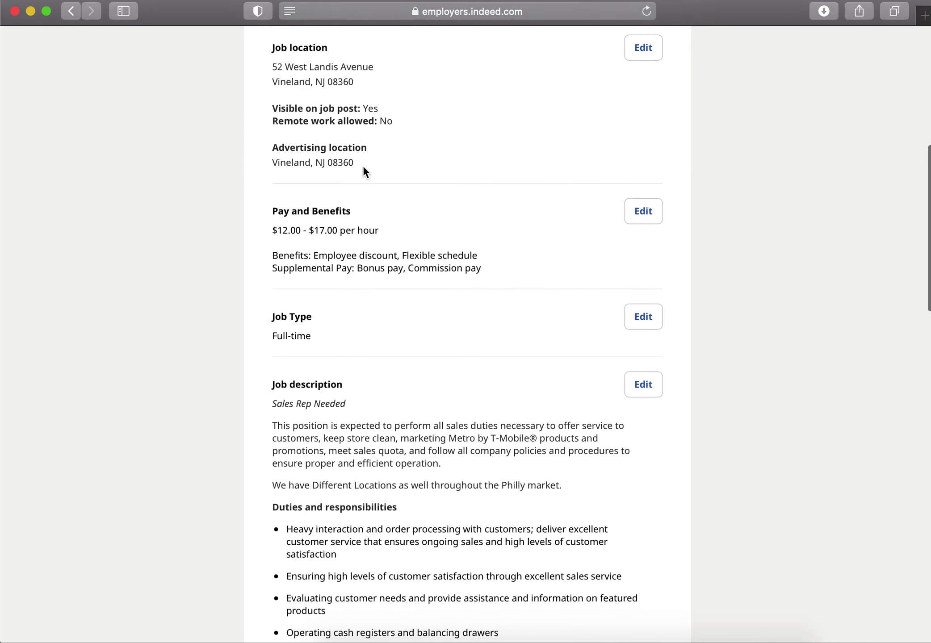
pyautogui.scroll(-15, 363, 171)
pyautogui.scroll(-10, 373, 122)
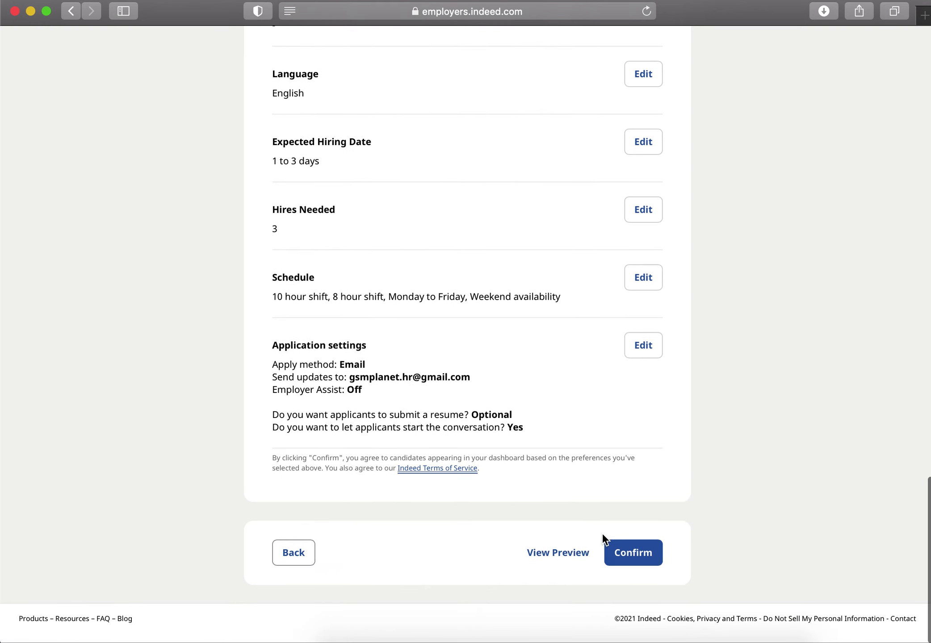
pyautogui.click(634, 556)
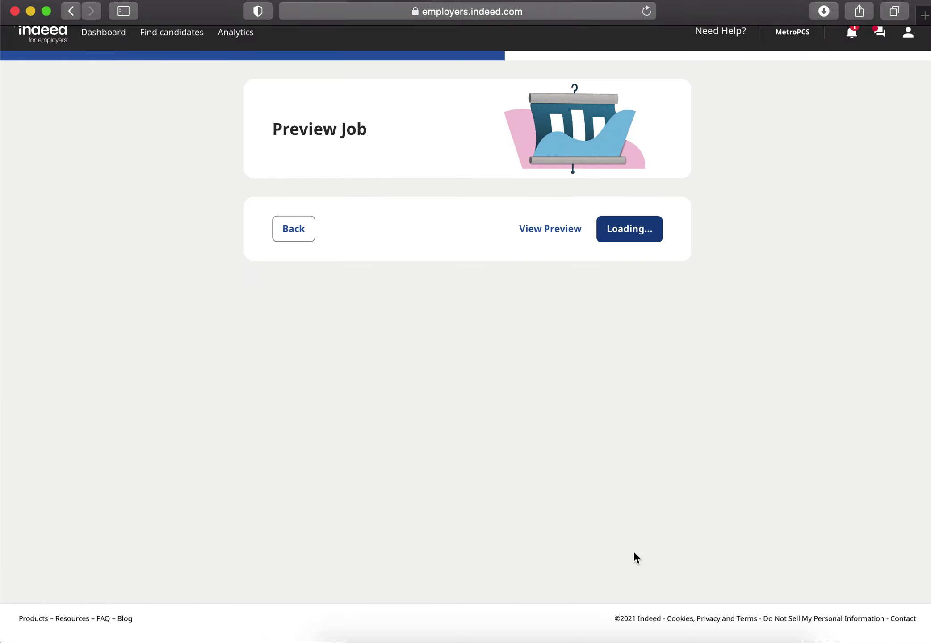
# - Examine the Sponsor job page's simple settings for number of hires, ad duration, ad budget and estimated results
pyautogui.scroll(-3, 638, 535)
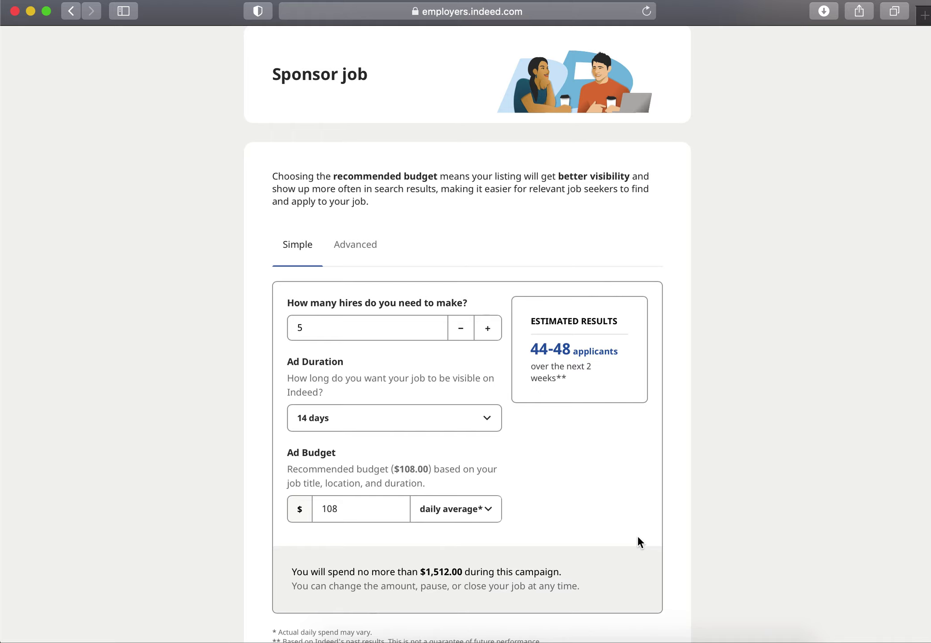
pyautogui.scroll(-5, 609, 436)
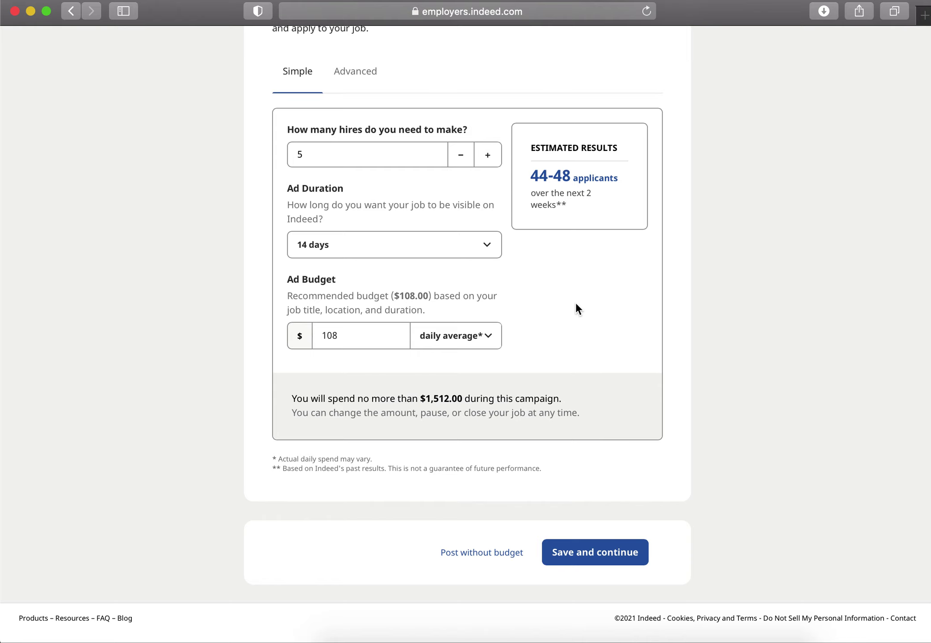
pyautogui.scroll(2, 587, 291)
pyautogui.scroll(-2, 617, 165)
pyautogui.scroll(5, 564, 333)
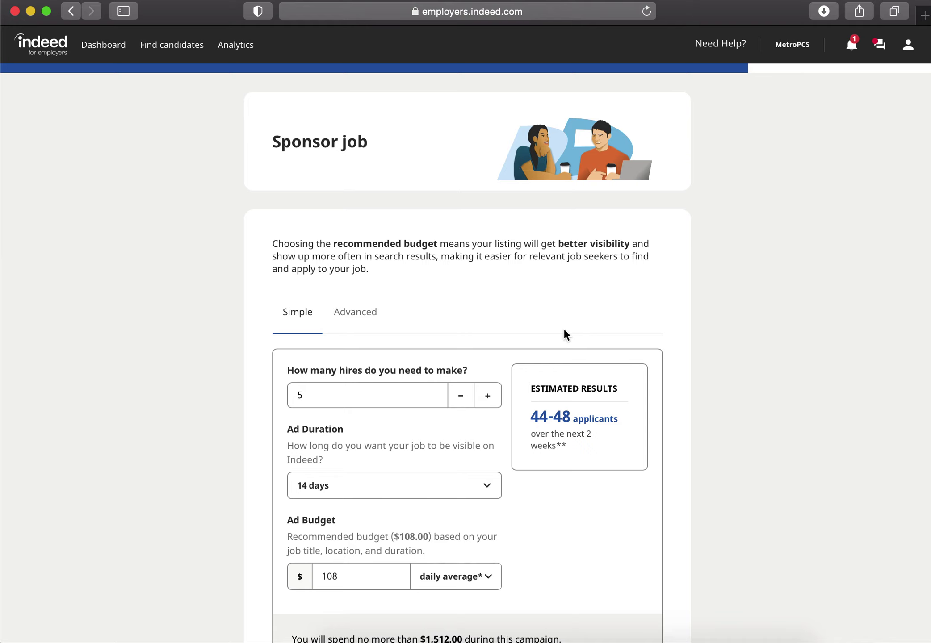
pyautogui.scroll(-5, 564, 329)
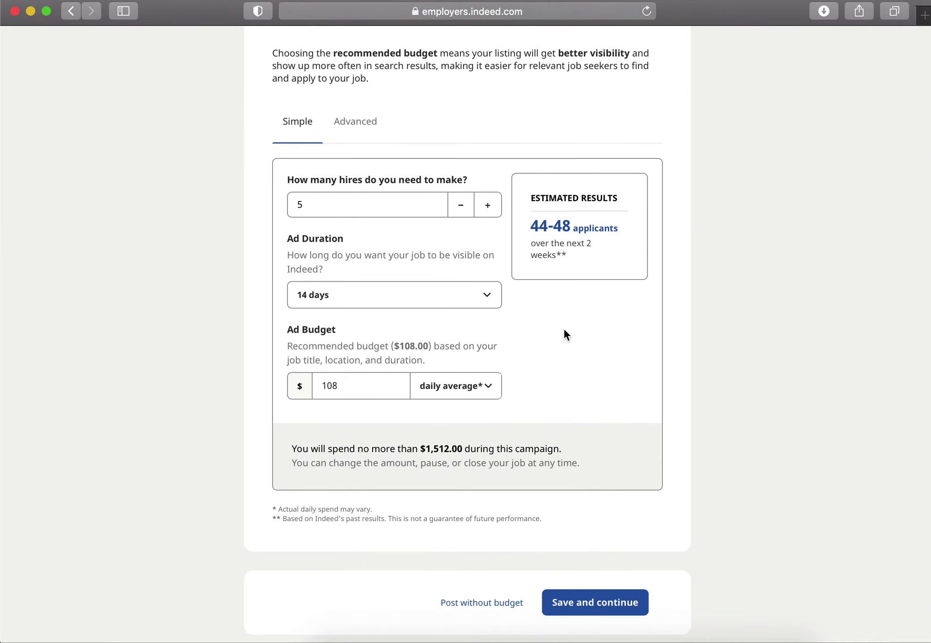
pyautogui.scroll(5, 564, 333)
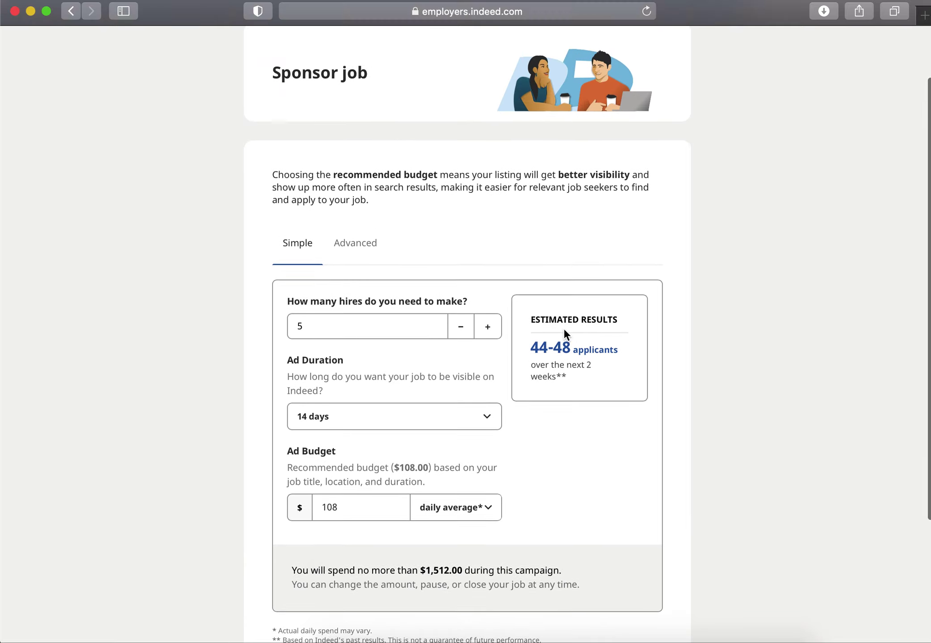
pyautogui.scroll(-3, 451, 313)
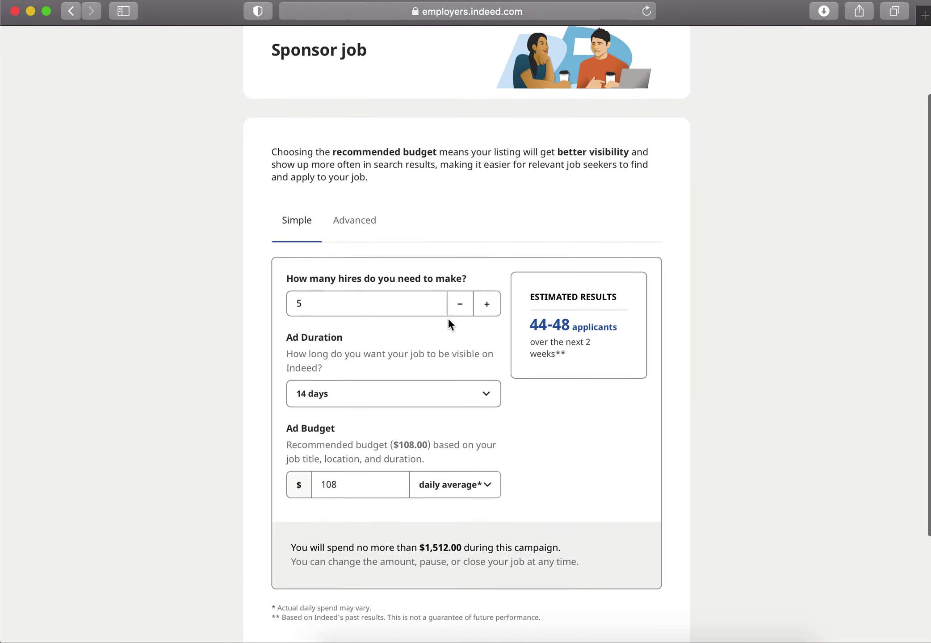
# - Look over the Advanced sponsorship settings for cost-per-click and total budget, and return to the Simple settings
pyautogui.click(356, 219)
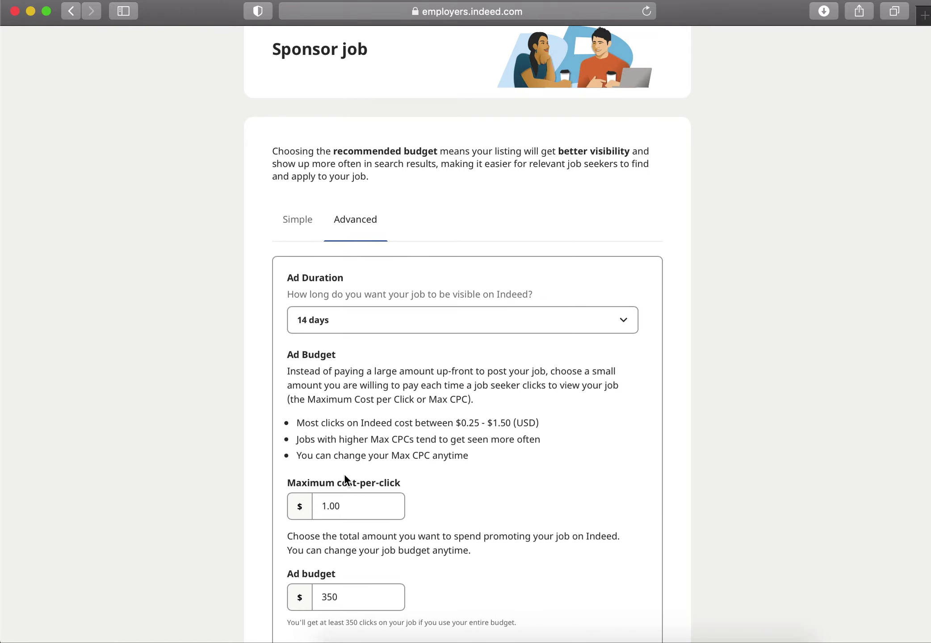
pyautogui.scroll(-5, 380, 471)
pyautogui.scroll(1, 405, 358)
pyautogui.scroll(5, 407, 249)
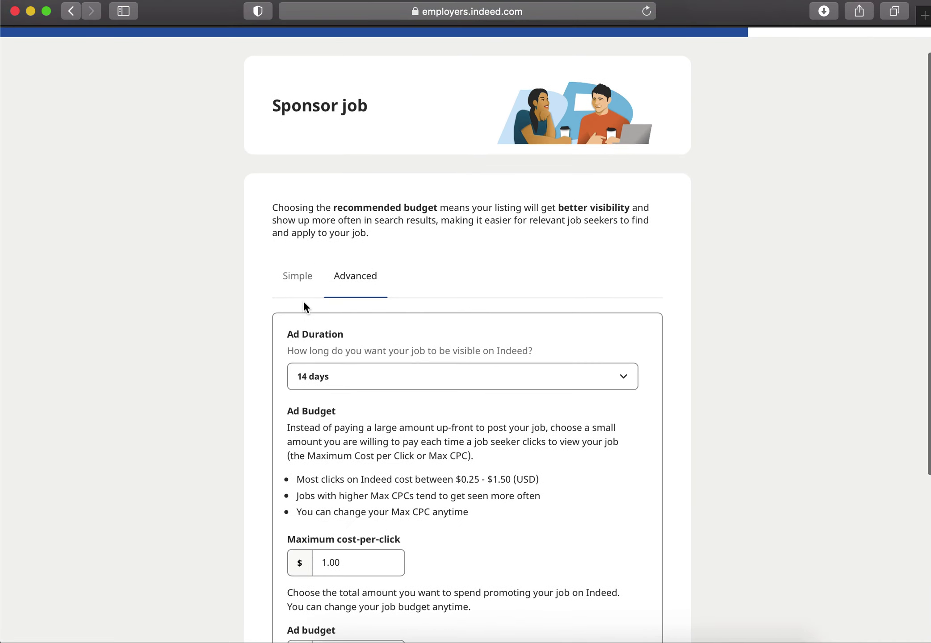
pyautogui.click(291, 287)
pyautogui.scroll(-3, 340, 442)
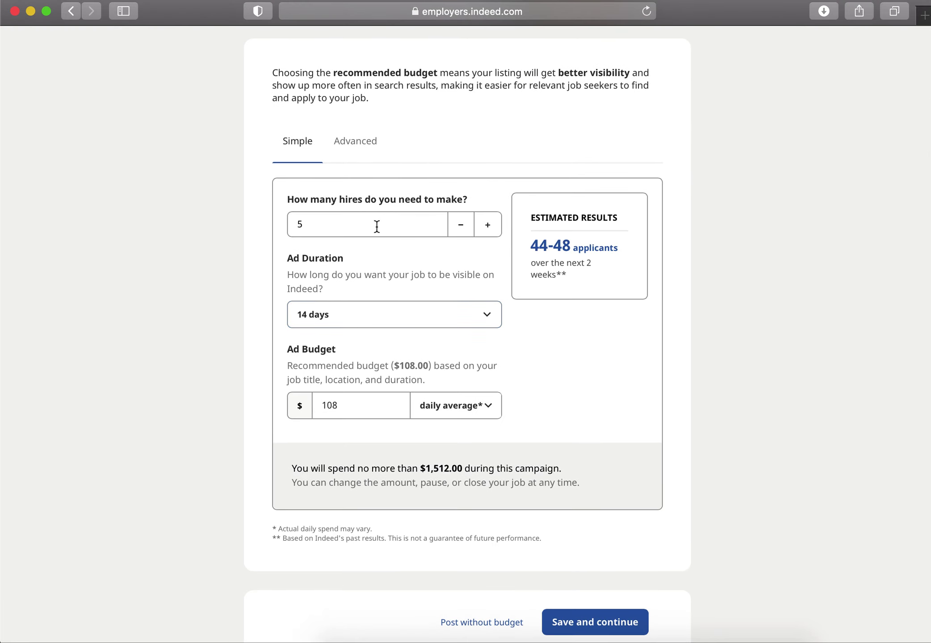
# - Reduce the number of hires needed to 3 in the simple sponsorship settings
pyautogui.click(465, 228)
pyautogui.scroll(-1, 388, 299)
pyautogui.click(466, 181)
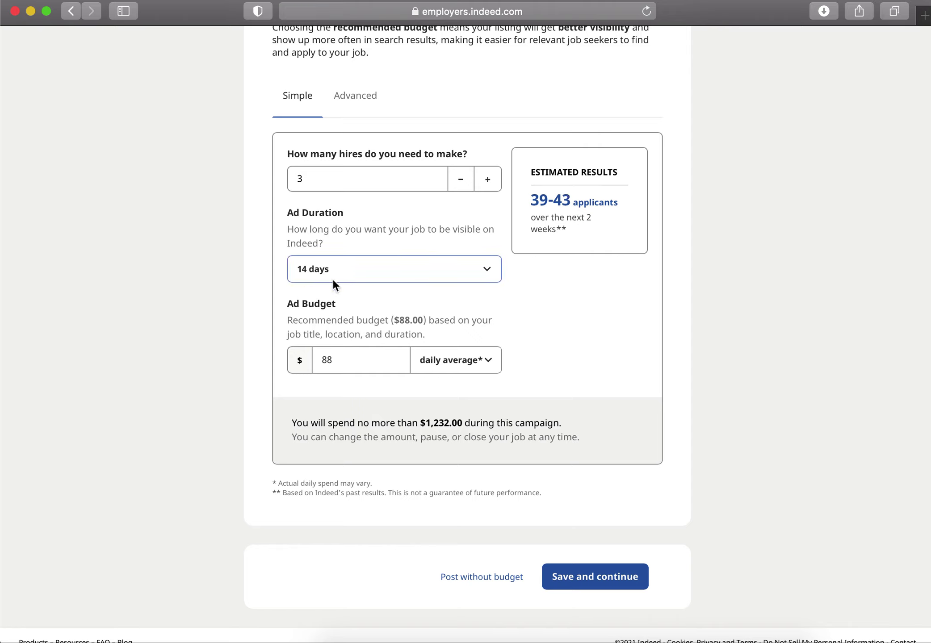
# - Set the ad duration to a custom end date of 7/31/2021
pyautogui.click(314, 272)
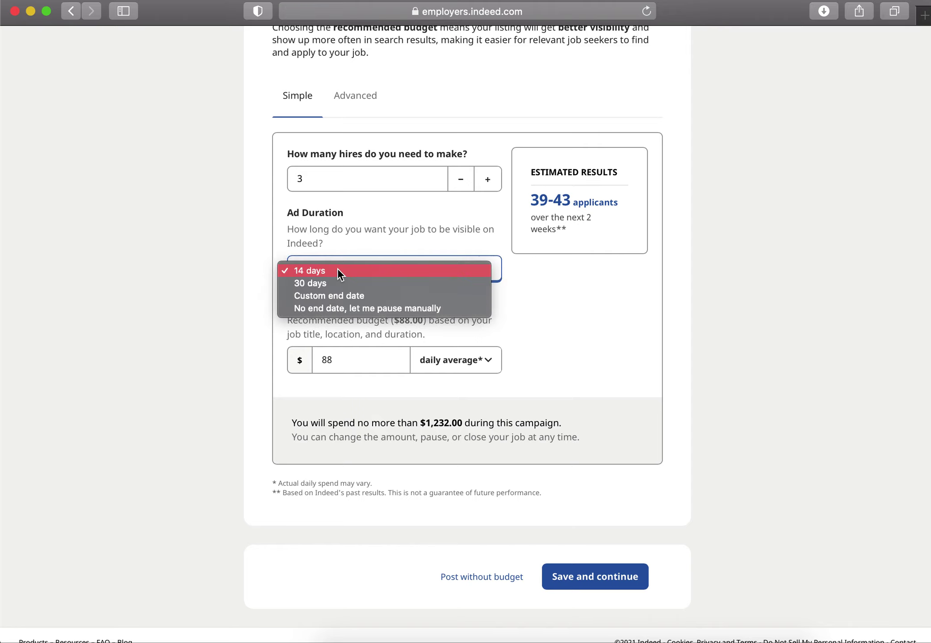
pyautogui.click(330, 295)
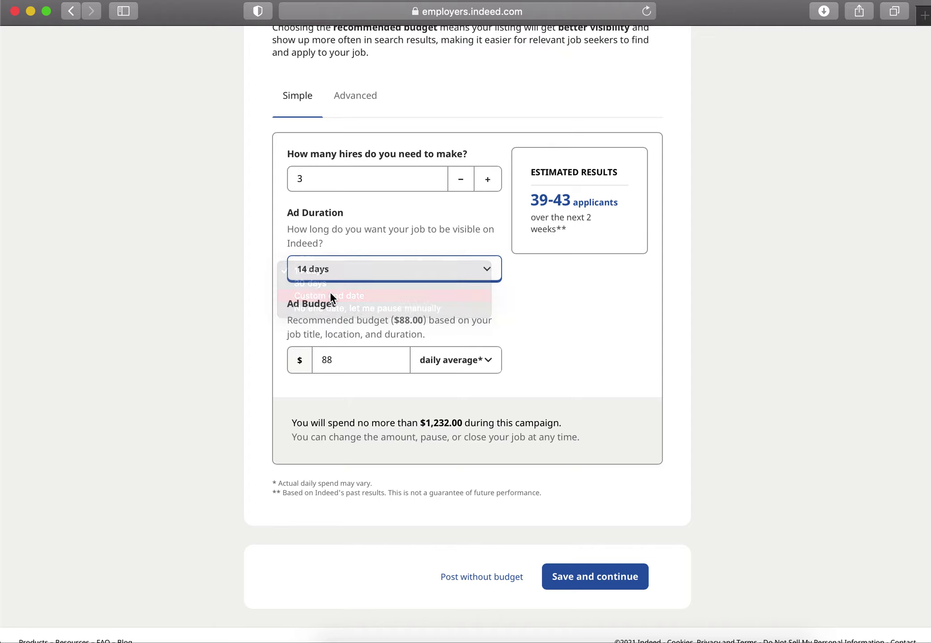
pyautogui.click(315, 308)
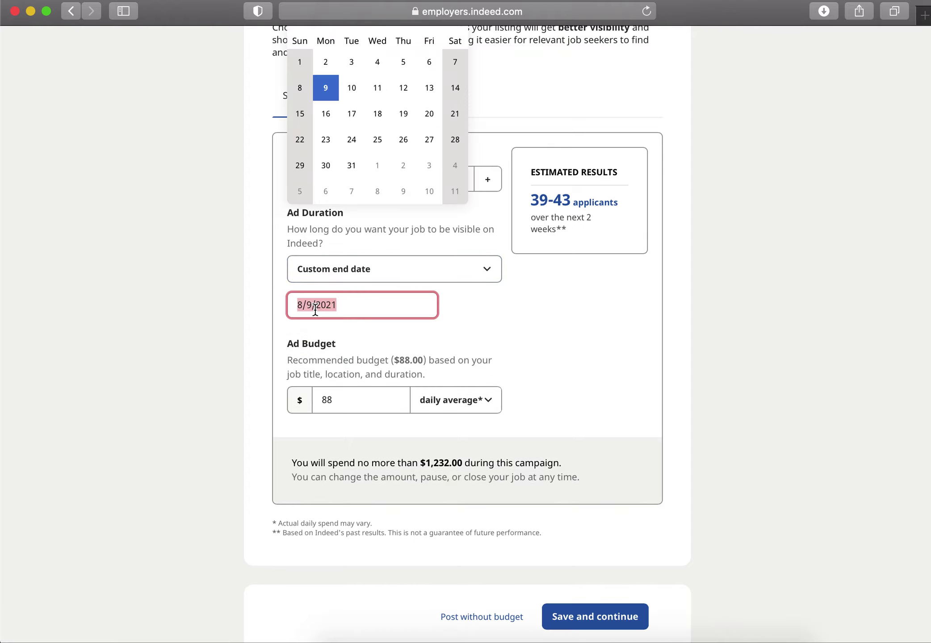
pyautogui.scroll(3, 309, 178)
pyautogui.click(312, 94)
pyautogui.click(312, 94)
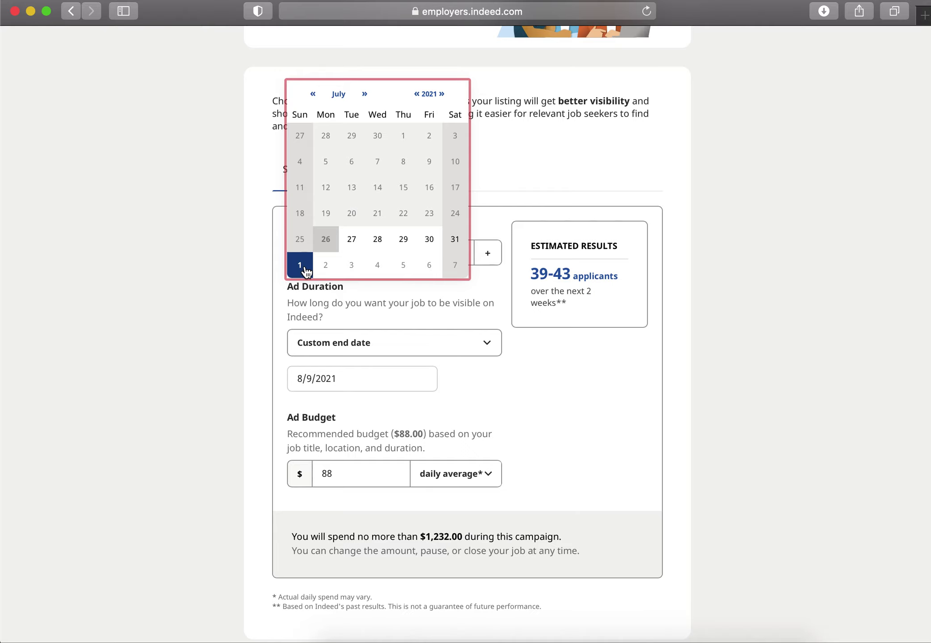
pyautogui.click(458, 241)
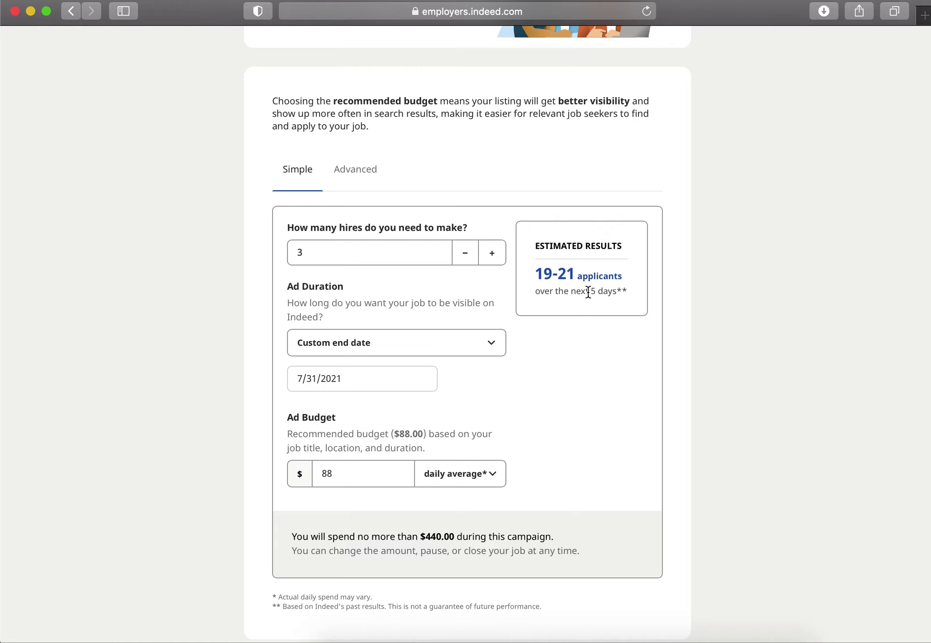
# - Replace the recommended ad budget with a daily average of $5
pyautogui.scroll(-3, 585, 291)
pyautogui.doubleClick(335, 379)
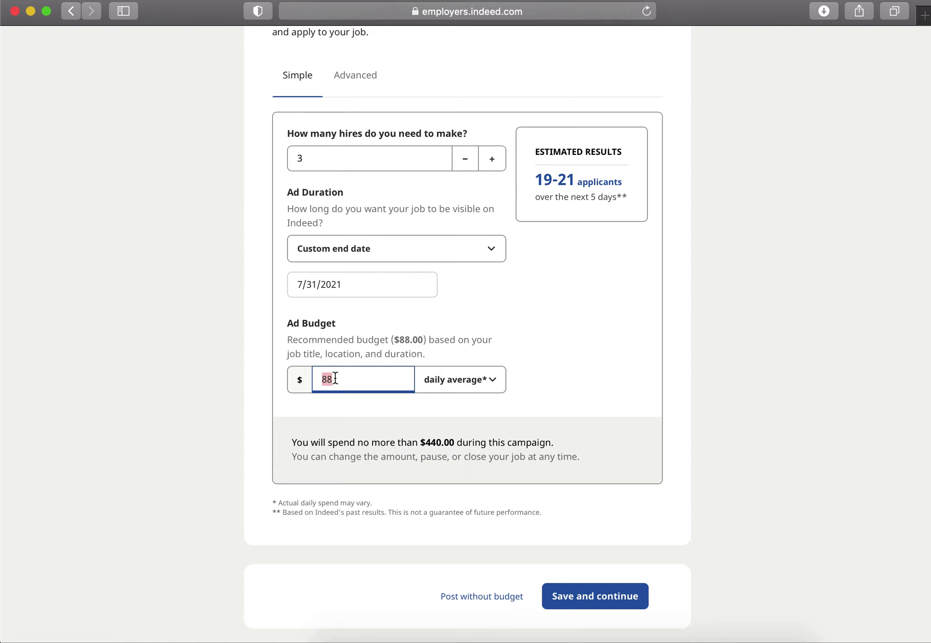
pyautogui.press('BackSpace')
pyautogui.write('5')
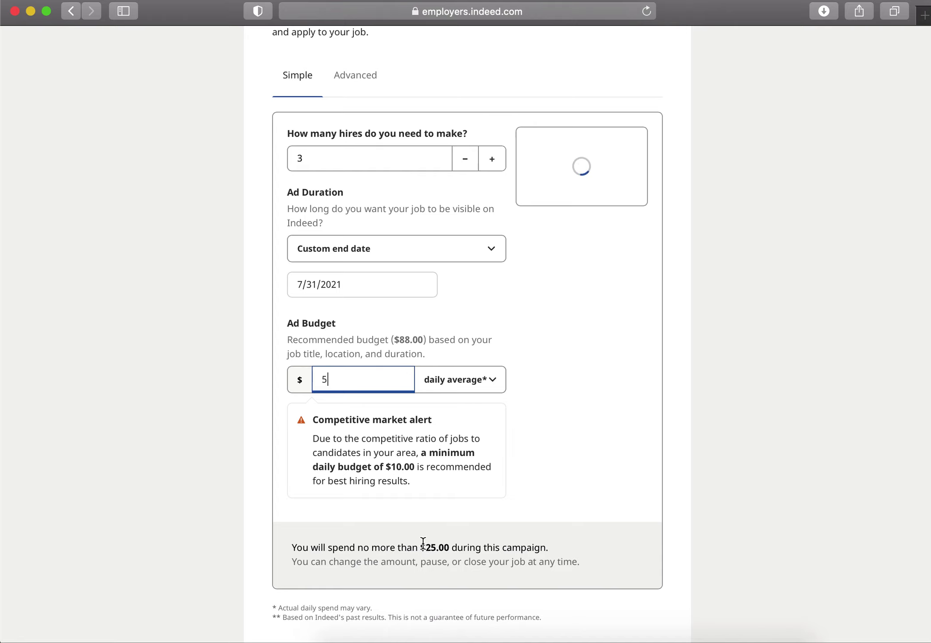
# - Review the hires, end date, budget and campaign spending limit, and save the sponsorship settings to continue
pyautogui.scroll(-2, 378, 393)
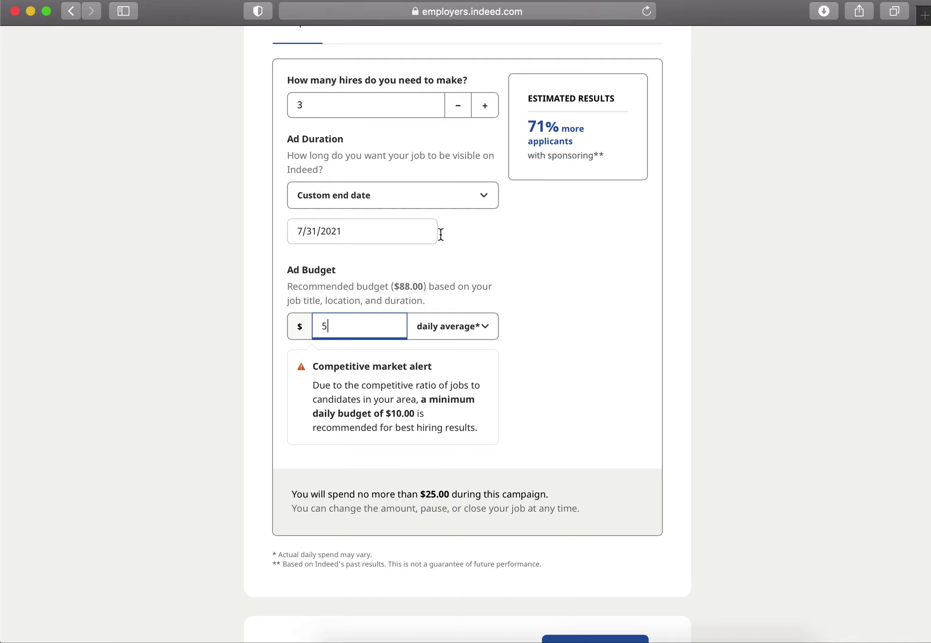
pyautogui.scroll(1, 415, 253)
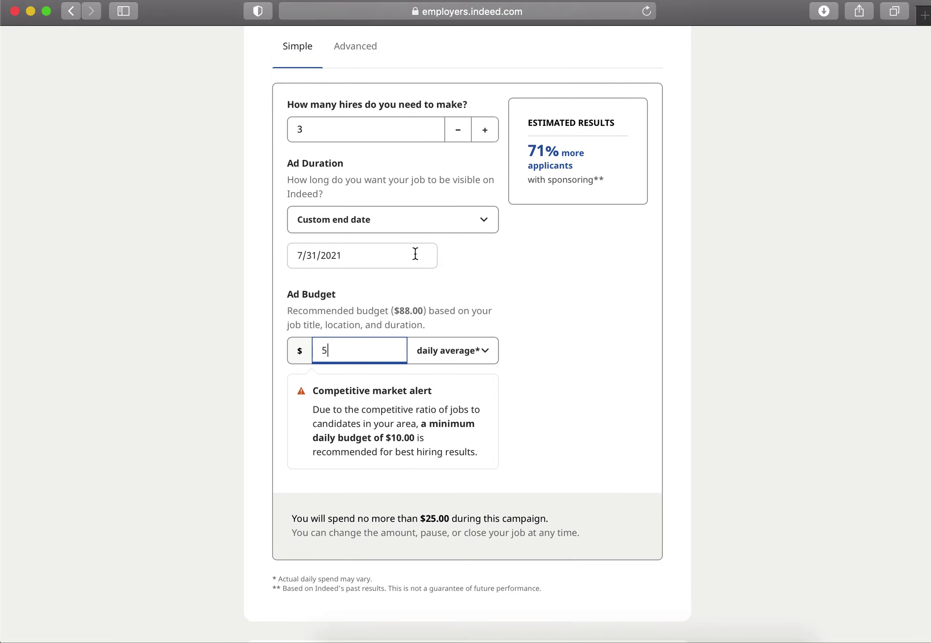
pyautogui.scroll(-5, 415, 253)
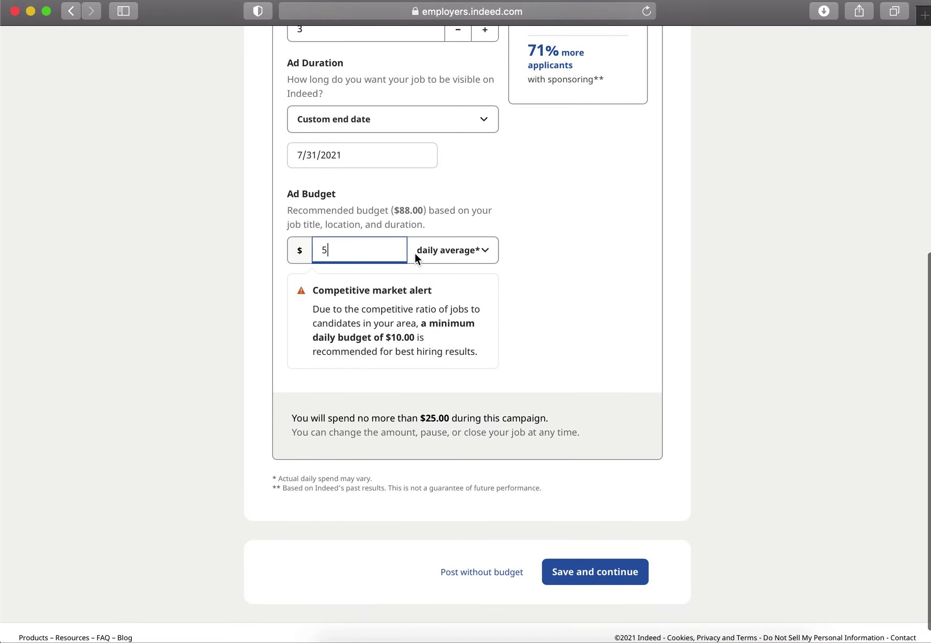
pyautogui.scroll(1, 435, 164)
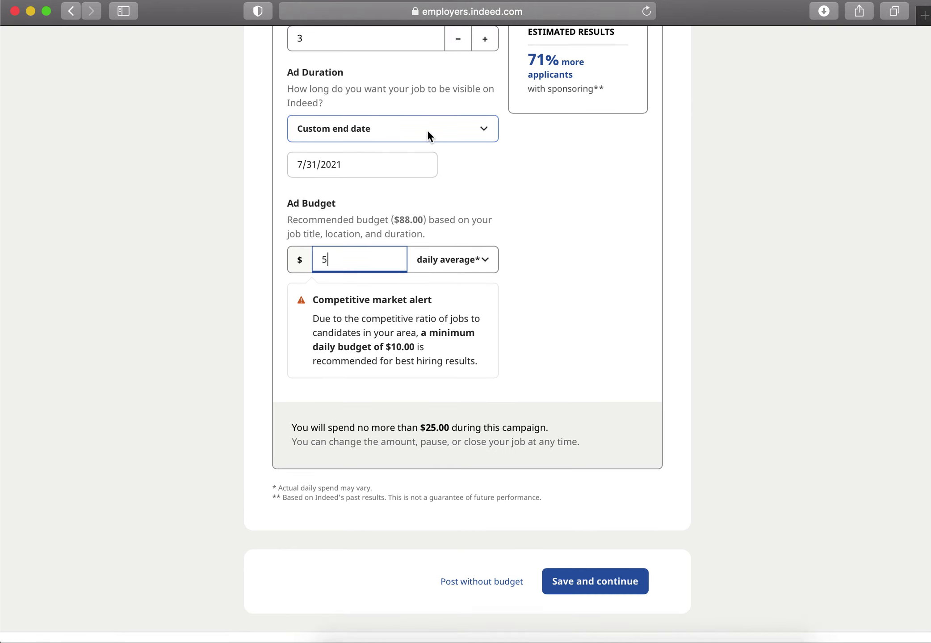
pyautogui.scroll(1, 365, 275)
pyautogui.scroll(-2, 365, 275)
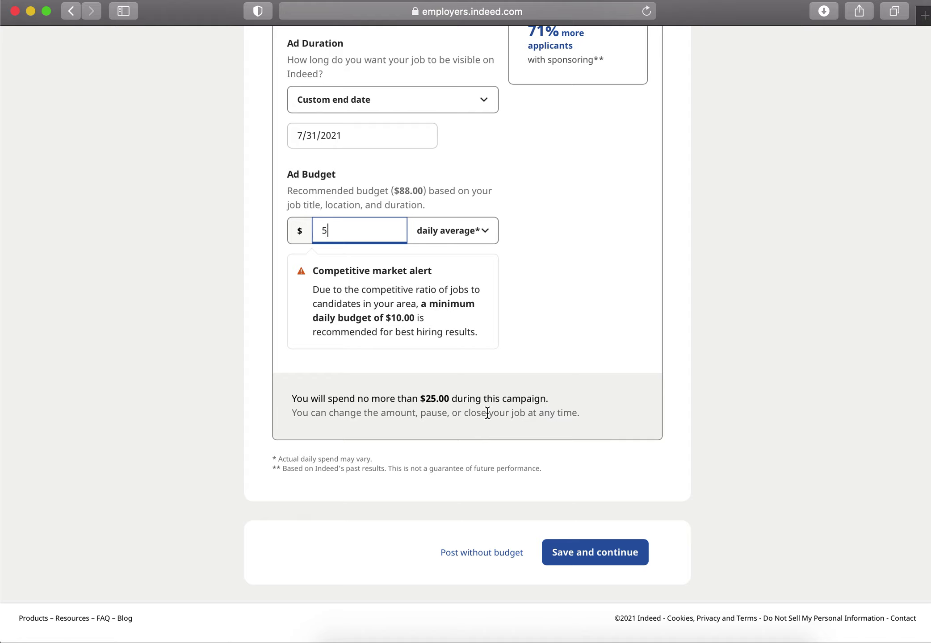
pyautogui.click(604, 557)
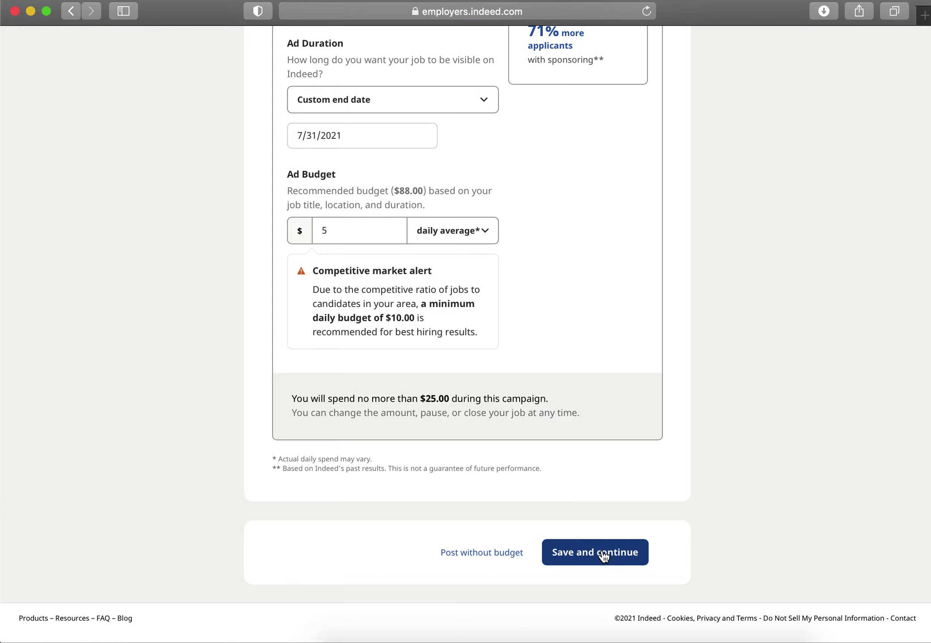
pyautogui.click(604, 556)
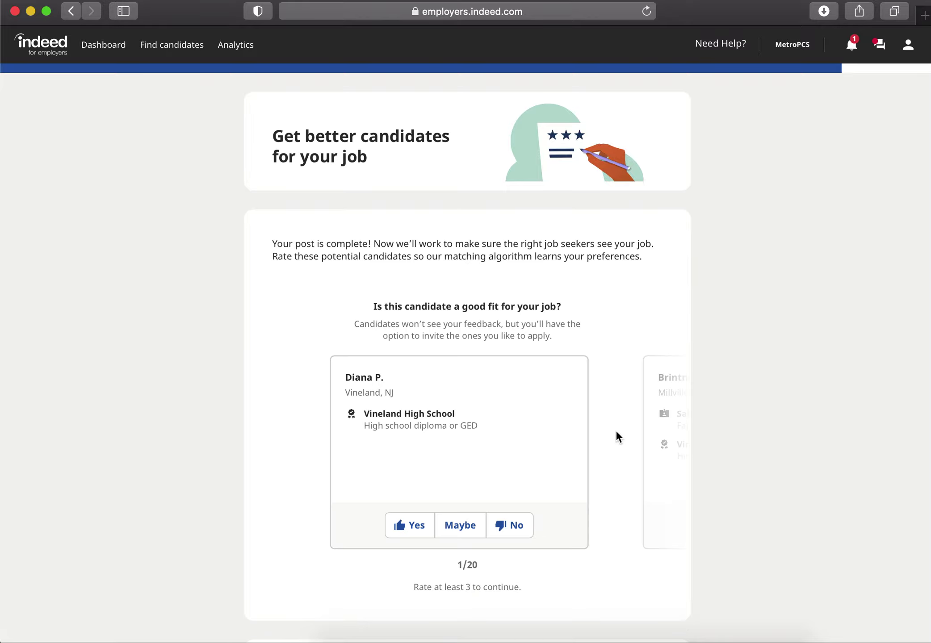
# - Review the first suggested candidate's location and education and rate the candidate Yes as a good fit
pyautogui.scroll(-3, 615, 429)
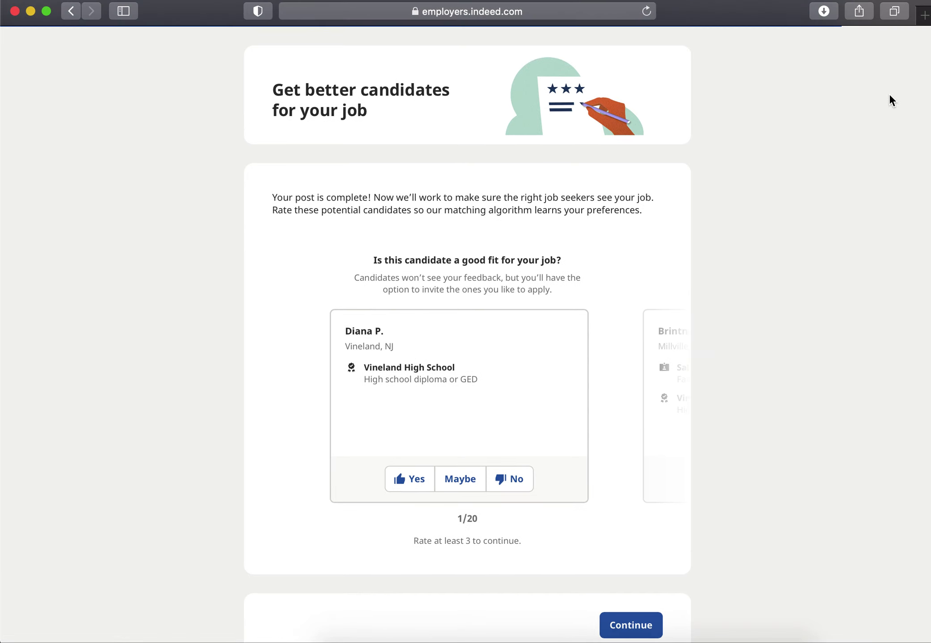
pyautogui.scroll(-1, 546, 424)
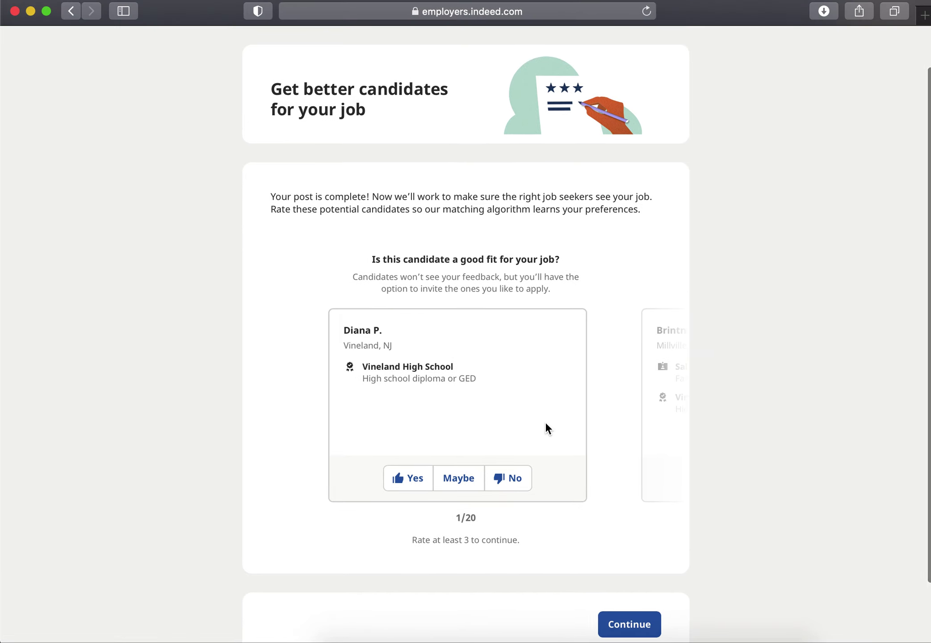
pyautogui.scroll(-3, 460, 351)
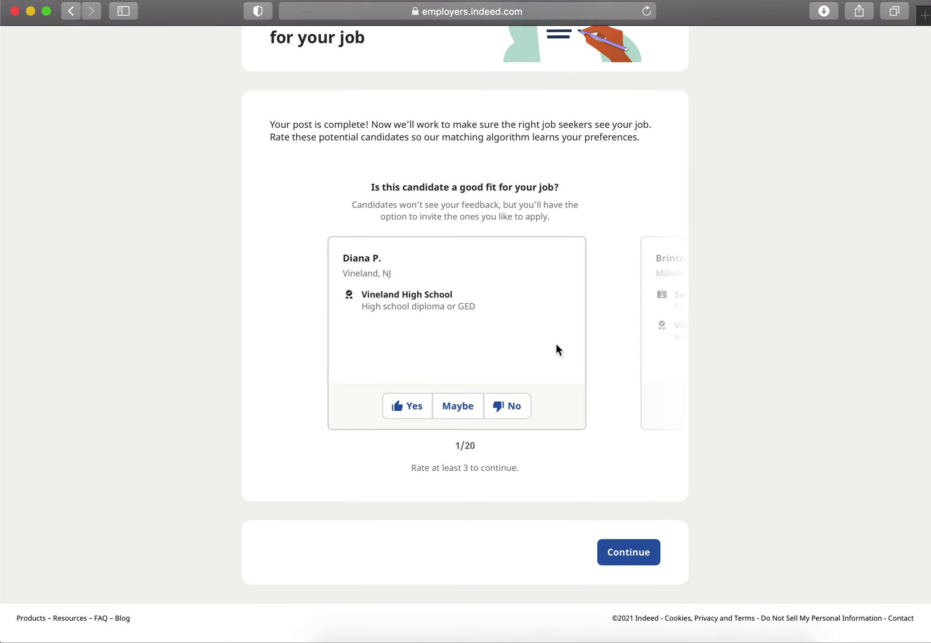
pyautogui.scroll(1, 557, 347)
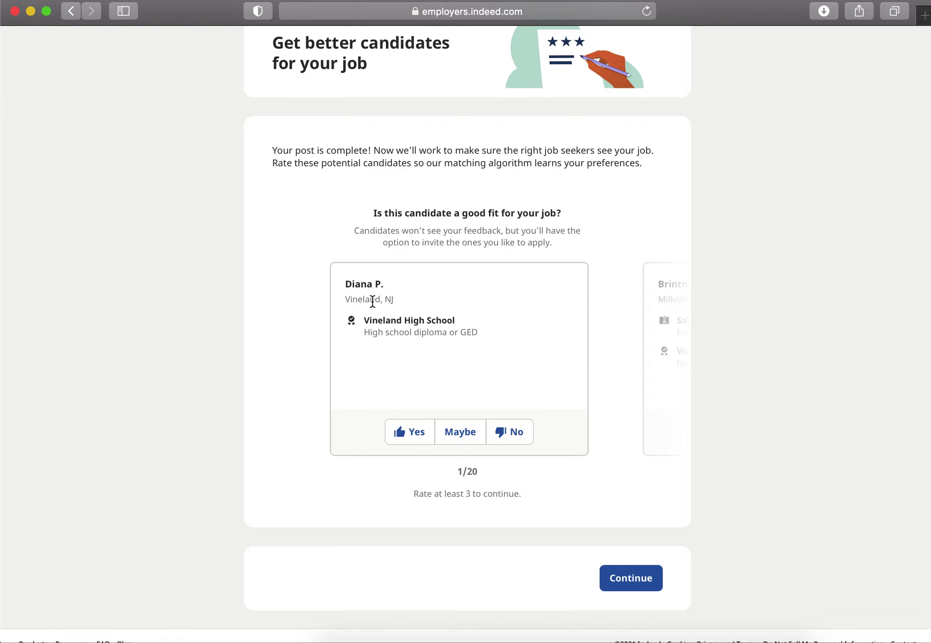
pyautogui.moveTo(344, 284); pyautogui.dragTo(478, 332)
pyautogui.click(441, 363)
pyautogui.click(397, 437)
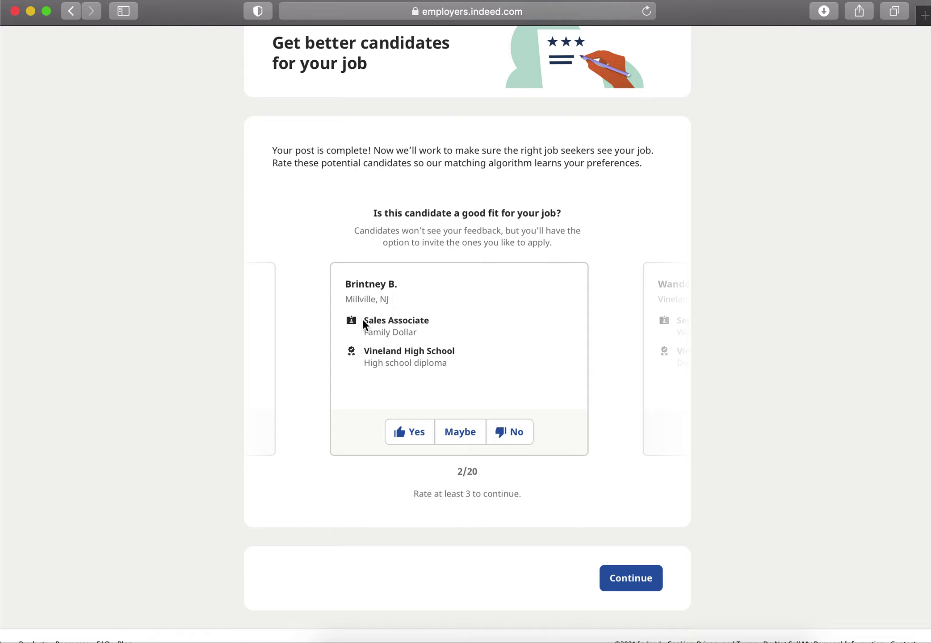
# - Rate the next seven suggested candidates Yes as good fits for the job
pyautogui.click(407, 435)
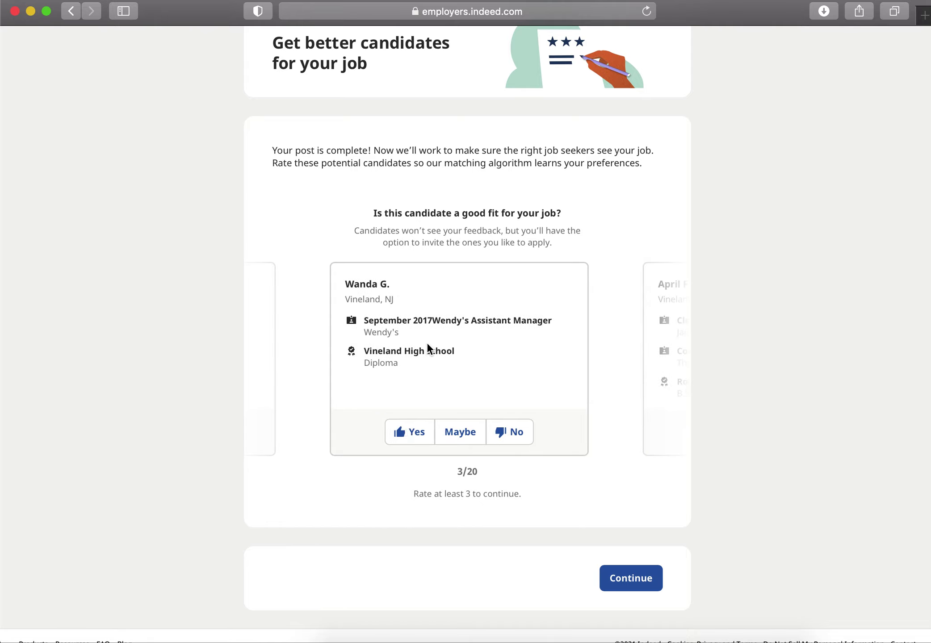
pyautogui.click(407, 429)
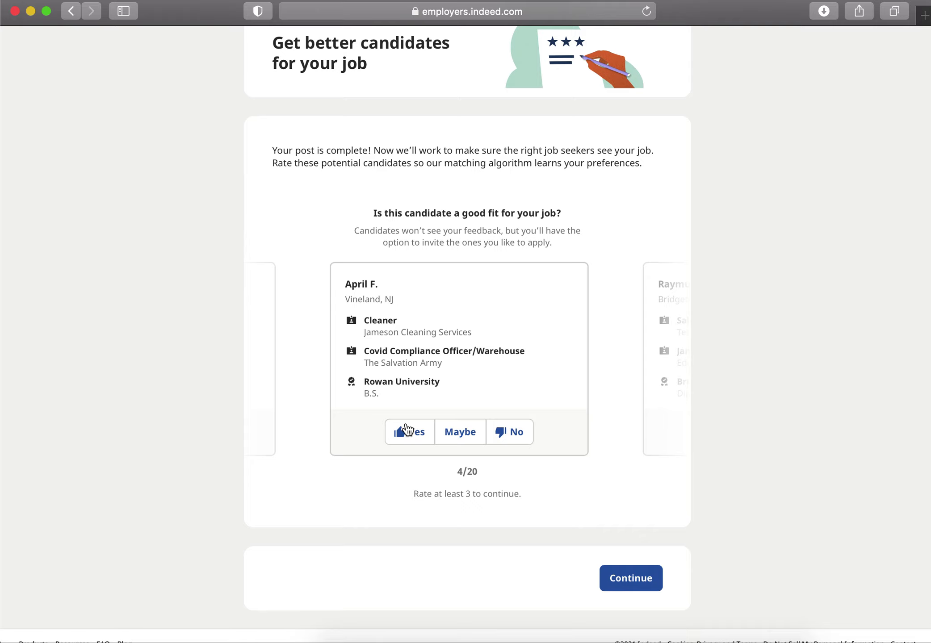
pyautogui.click(406, 434)
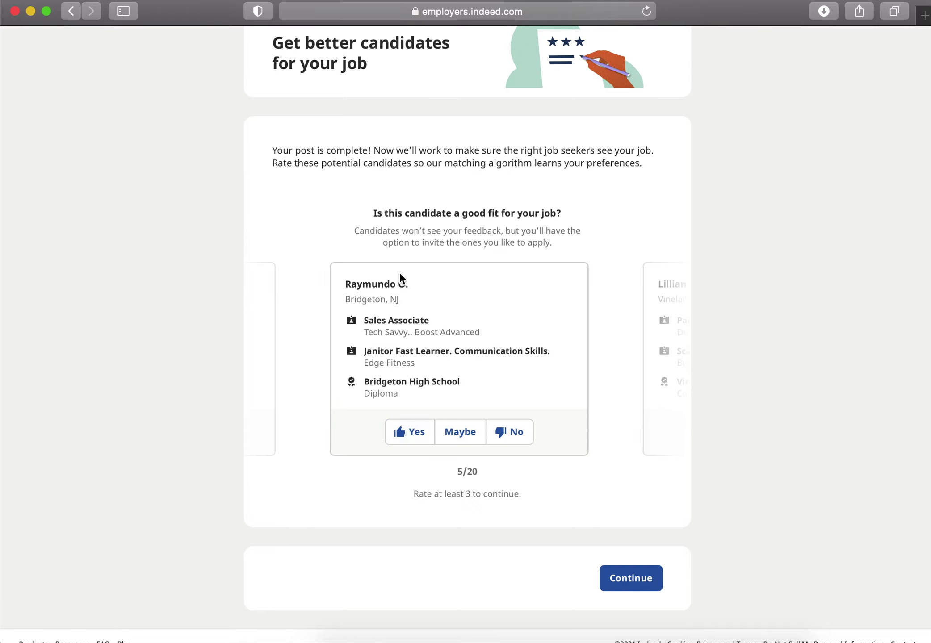
pyautogui.click(404, 438)
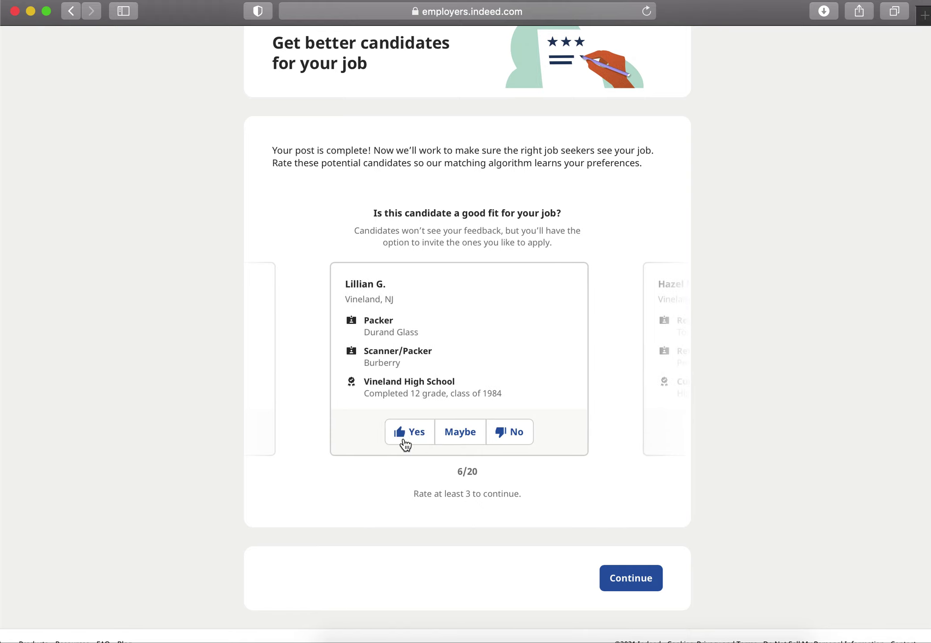
pyautogui.click(404, 436)
pyautogui.click(404, 436)
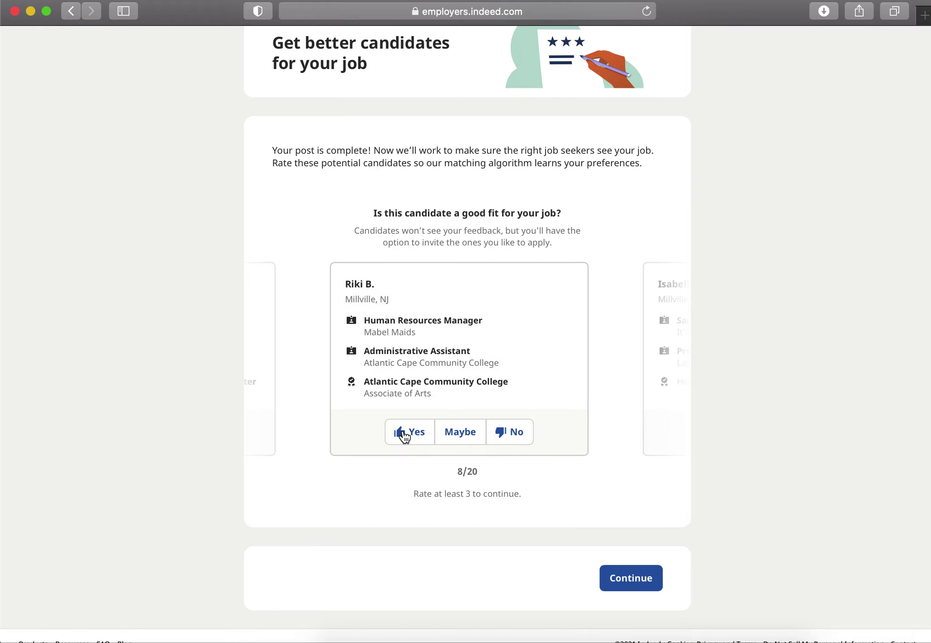
pyautogui.click(405, 436)
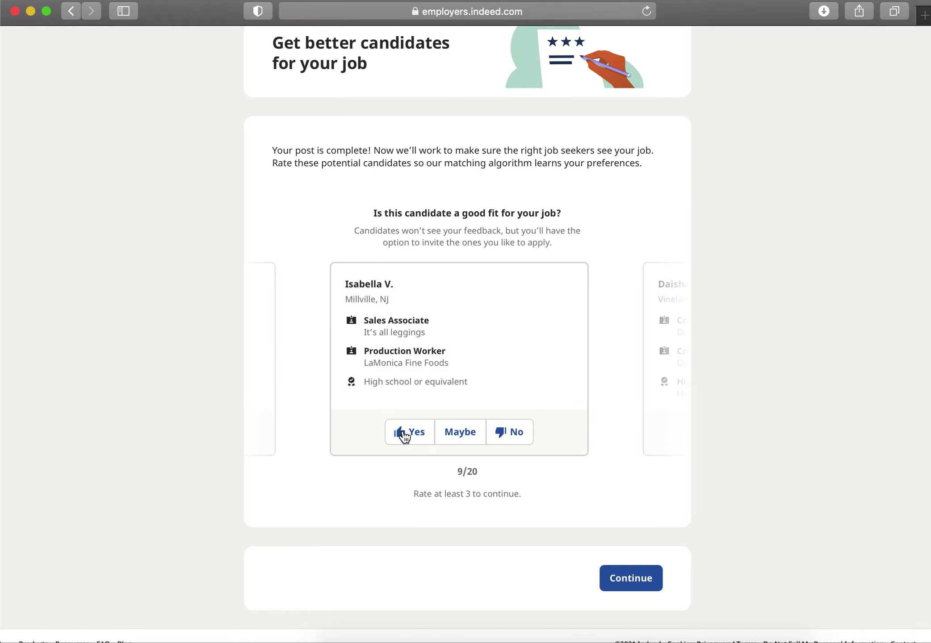
# - Rate the remaining suggested candidates, through the last of the twenty, Yes as good fits for the job
pyautogui.click(405, 436)
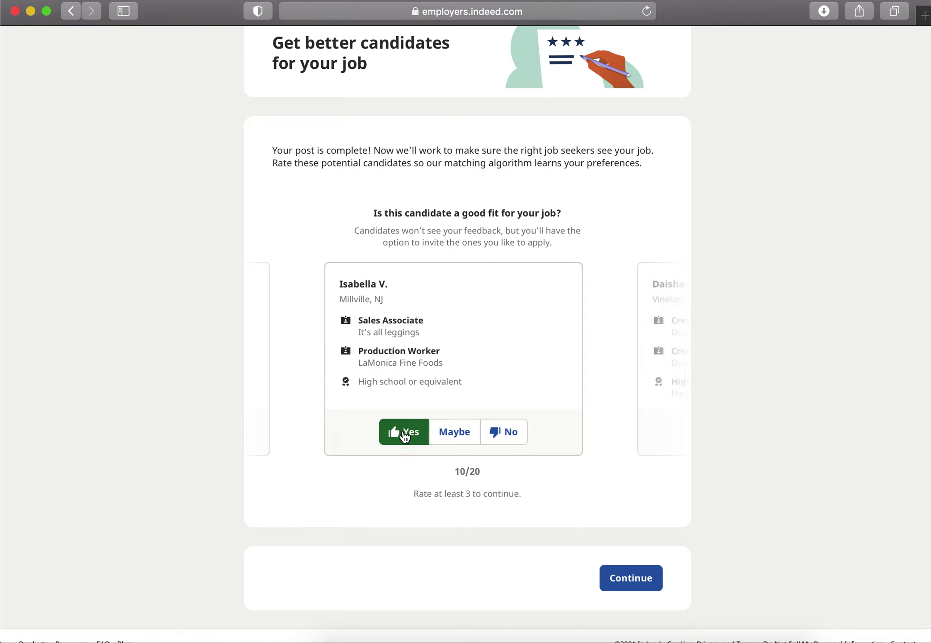
pyautogui.click(404, 435)
pyautogui.click(404, 436)
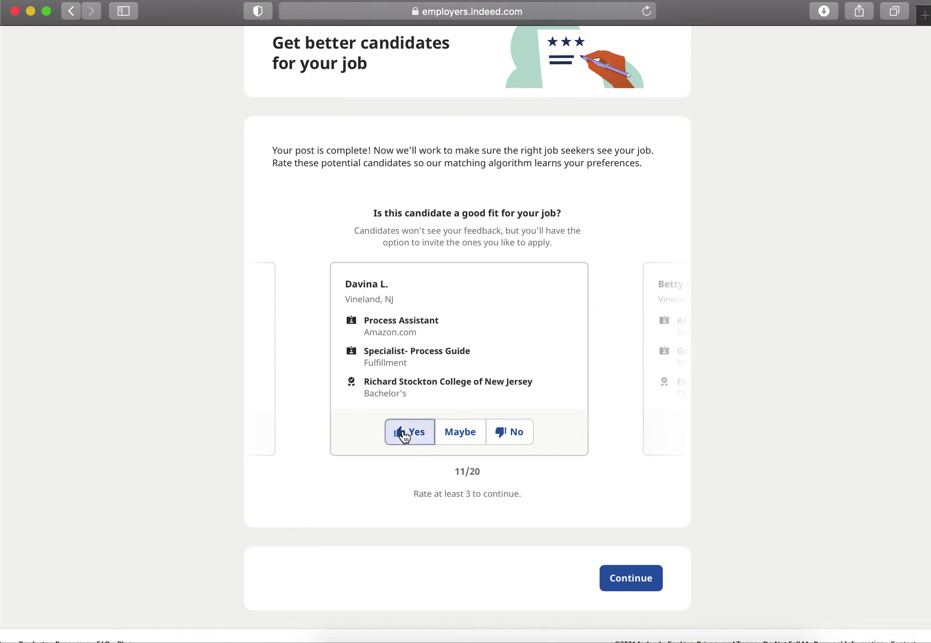
pyautogui.click(405, 435)
pyautogui.click(404, 436)
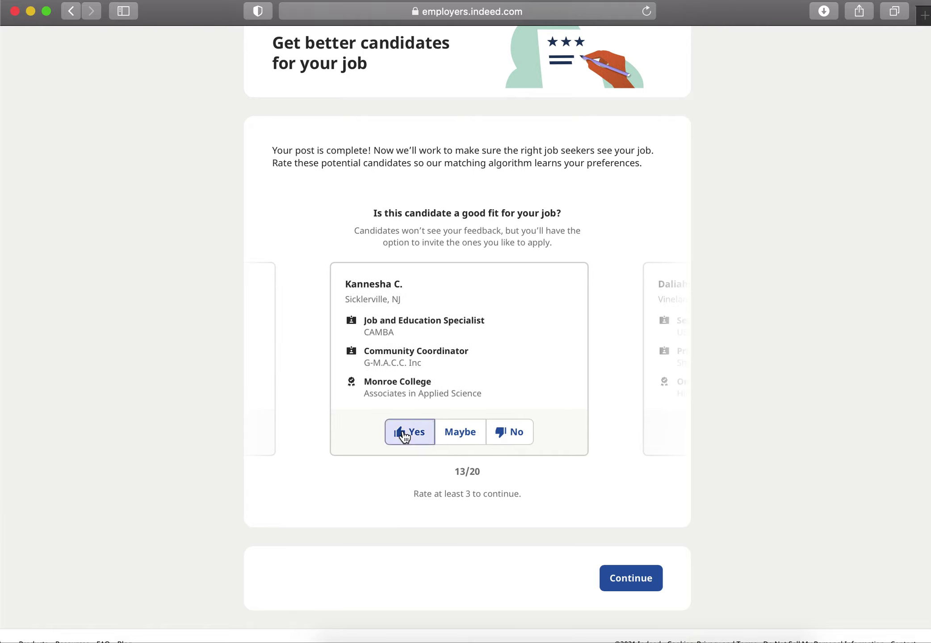
pyautogui.click(410, 439)
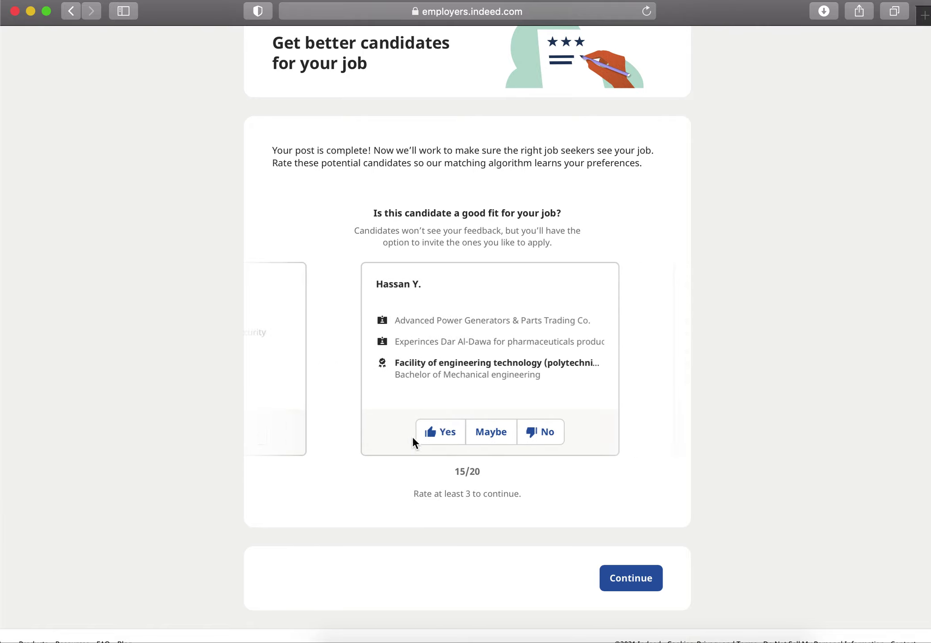
pyautogui.click(411, 435)
pyautogui.click(408, 431)
pyautogui.click(408, 434)
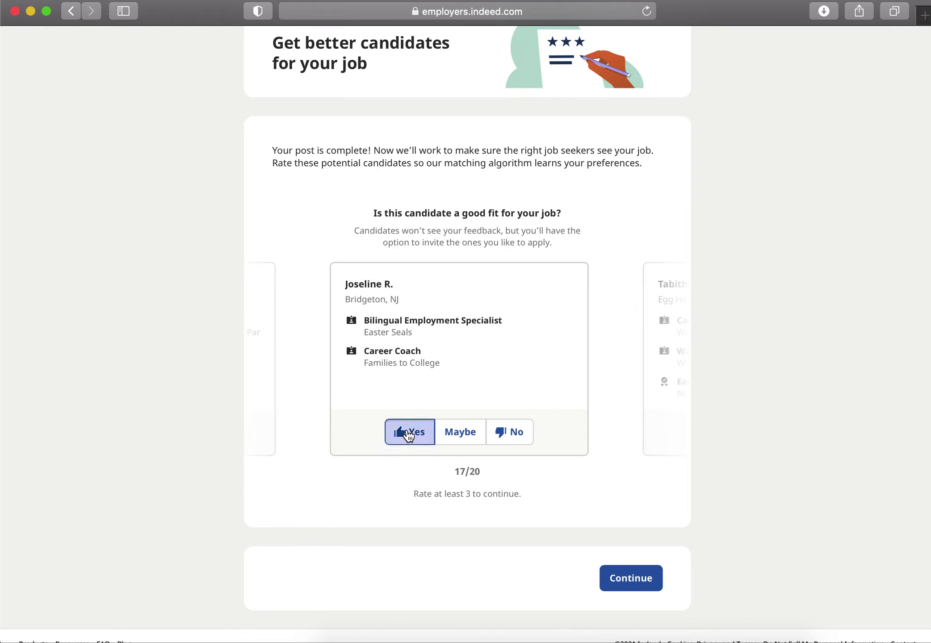
pyautogui.click(410, 433)
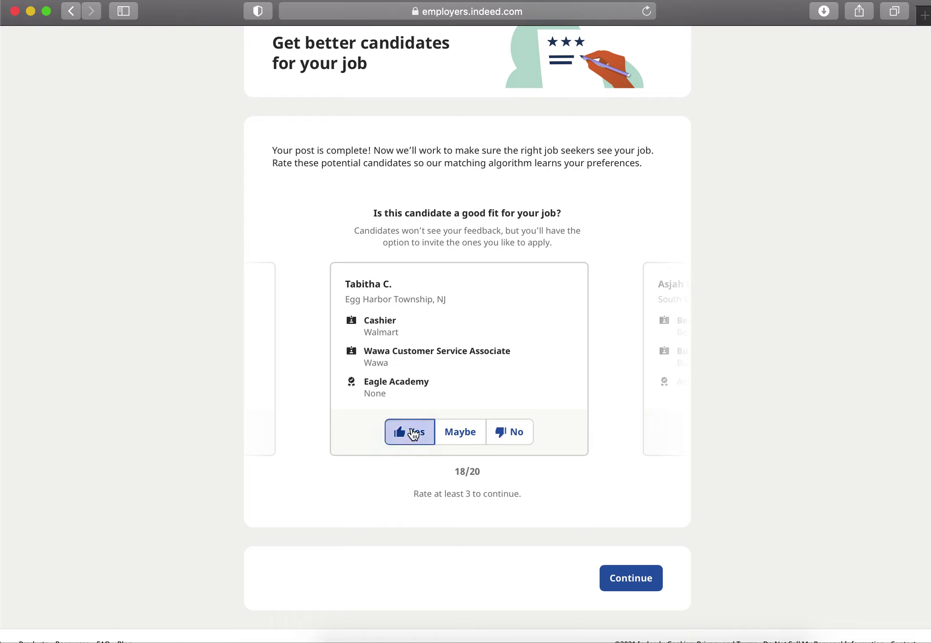
pyautogui.click(412, 432)
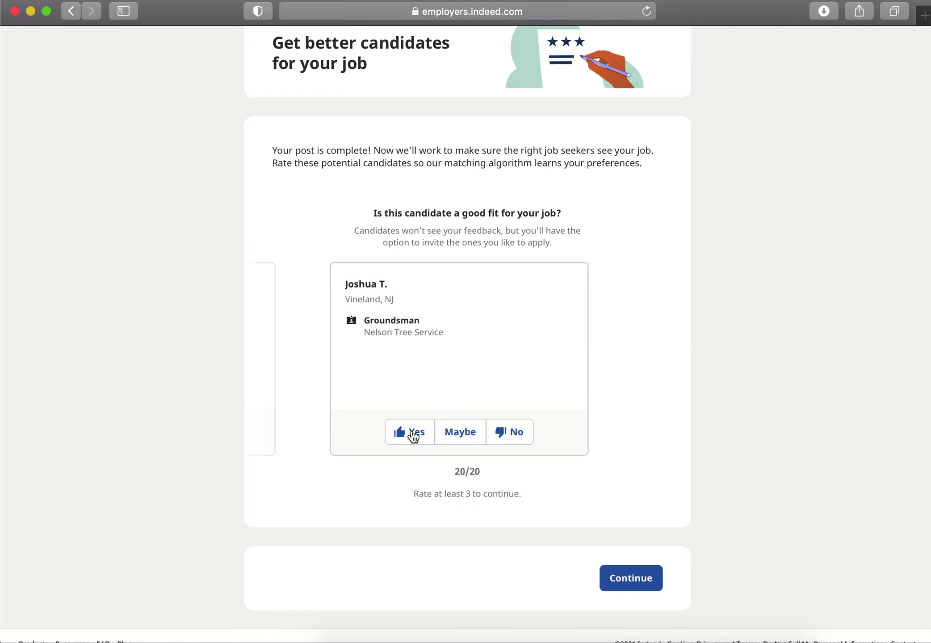
pyautogui.click(414, 435)
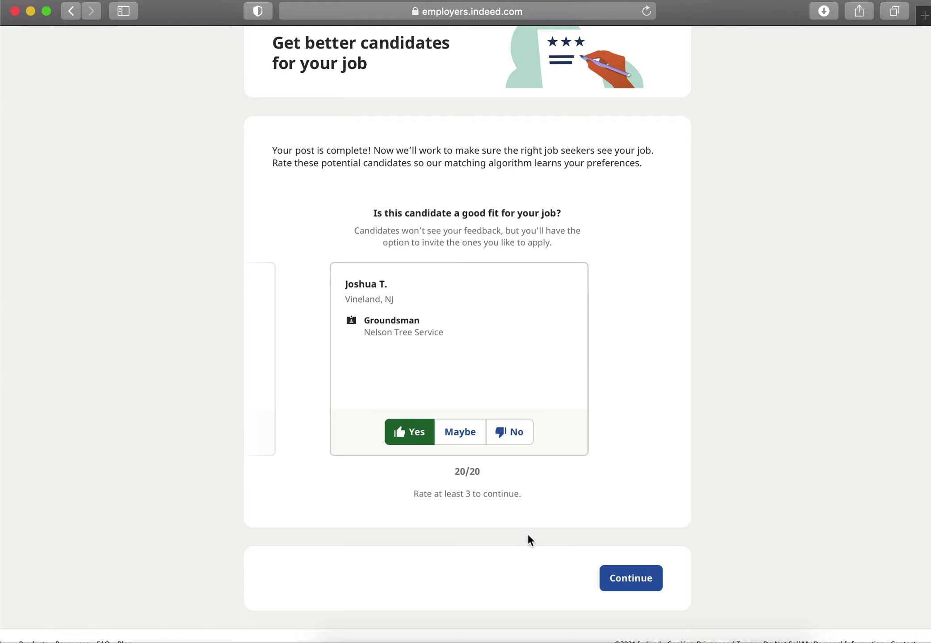
# - Submit the candidate ratings and continue with automatic invitations to apply kept active
pyautogui.click(624, 580)
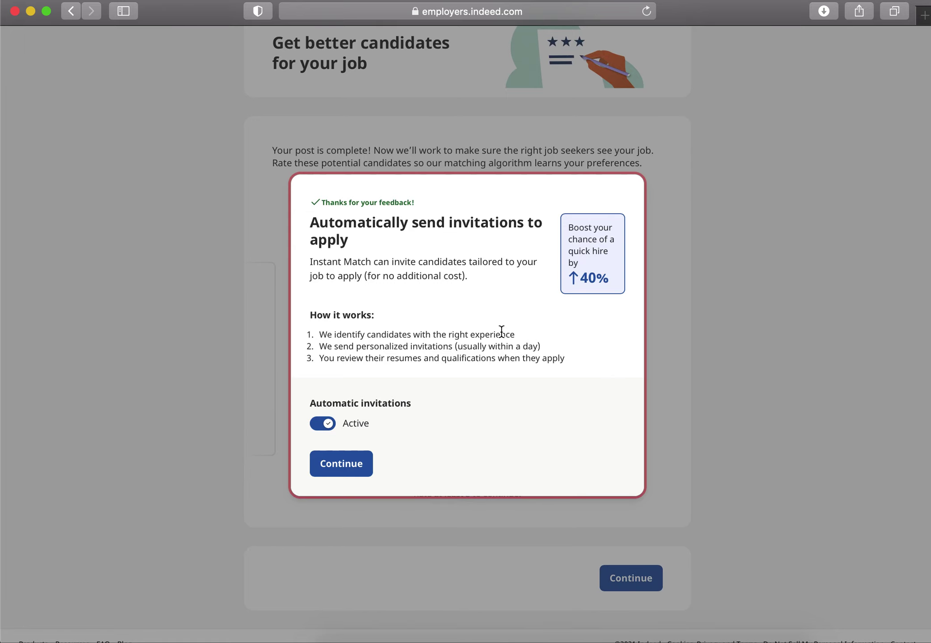
pyautogui.click(340, 464)
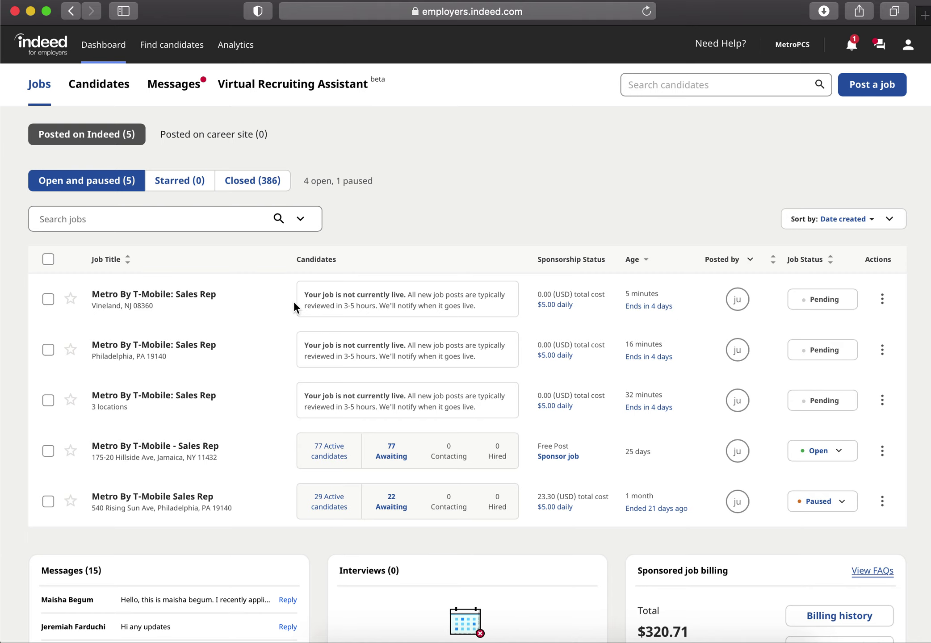
# - Review the posted jobs on the dashboard, check the Vineland job's hires, ad budget and end date in its sponsorship settings, and return to the dashboard
pyautogui.scroll(-3, 276, 305)
pyautogui.scroll(1, 275, 305)
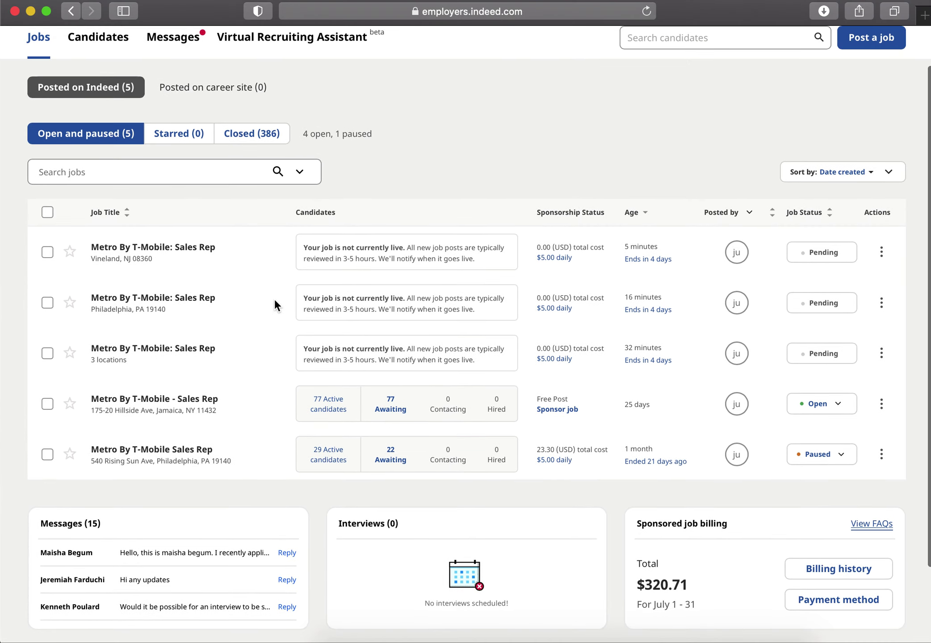
pyautogui.scroll(1, 274, 305)
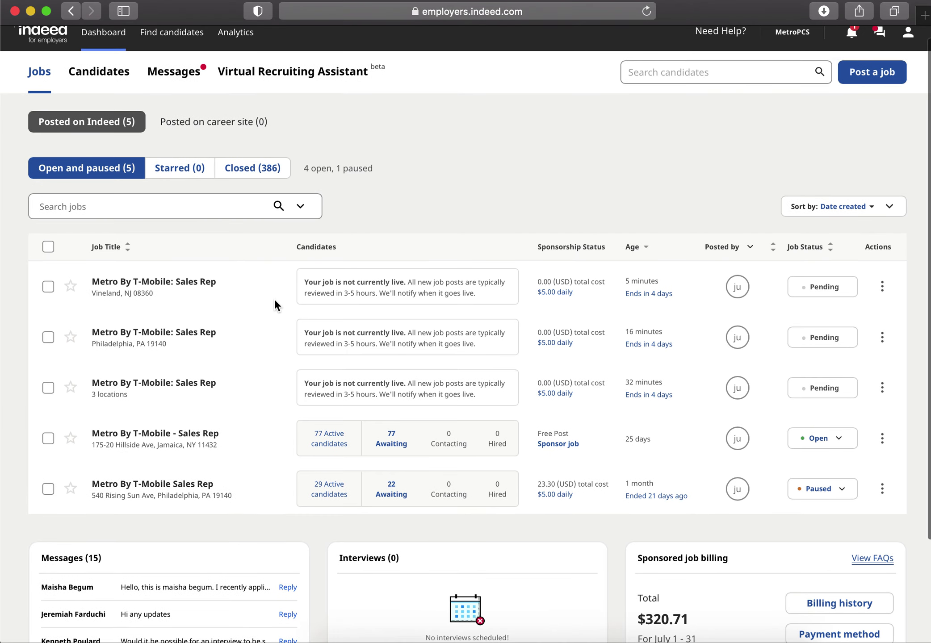
pyautogui.scroll(1, 98, 291)
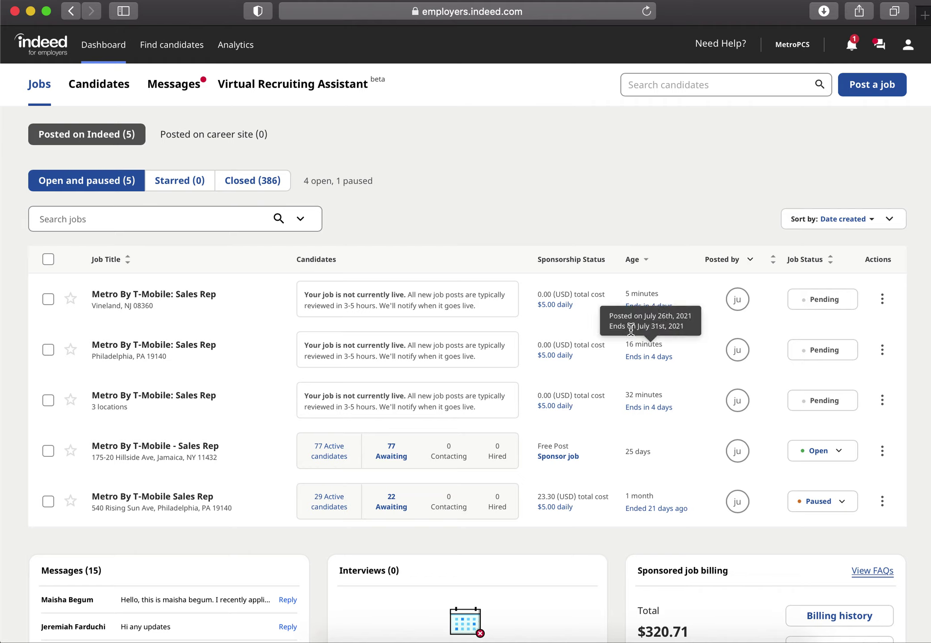
pyautogui.moveTo(639, 307)
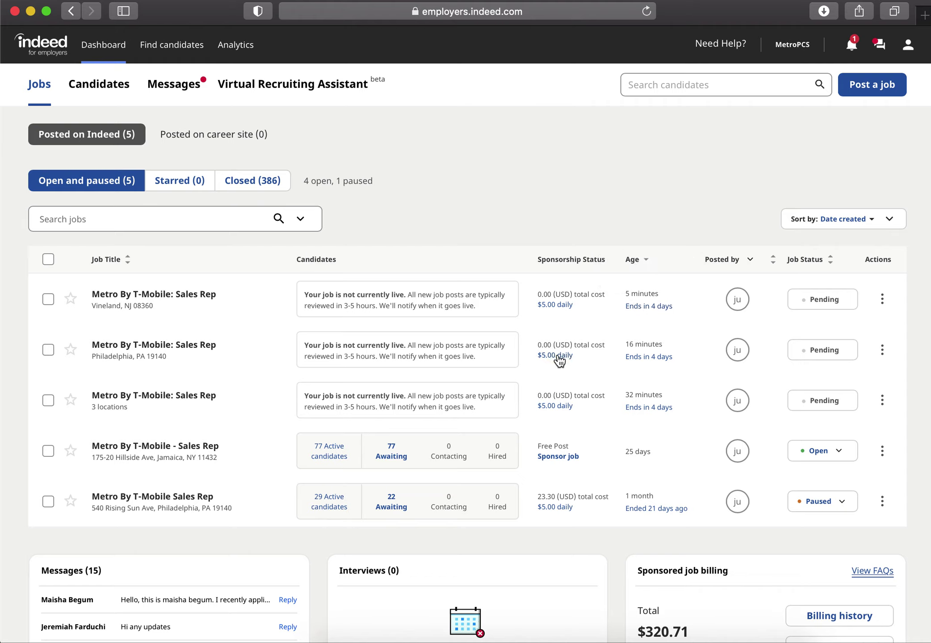
pyautogui.click(551, 306)
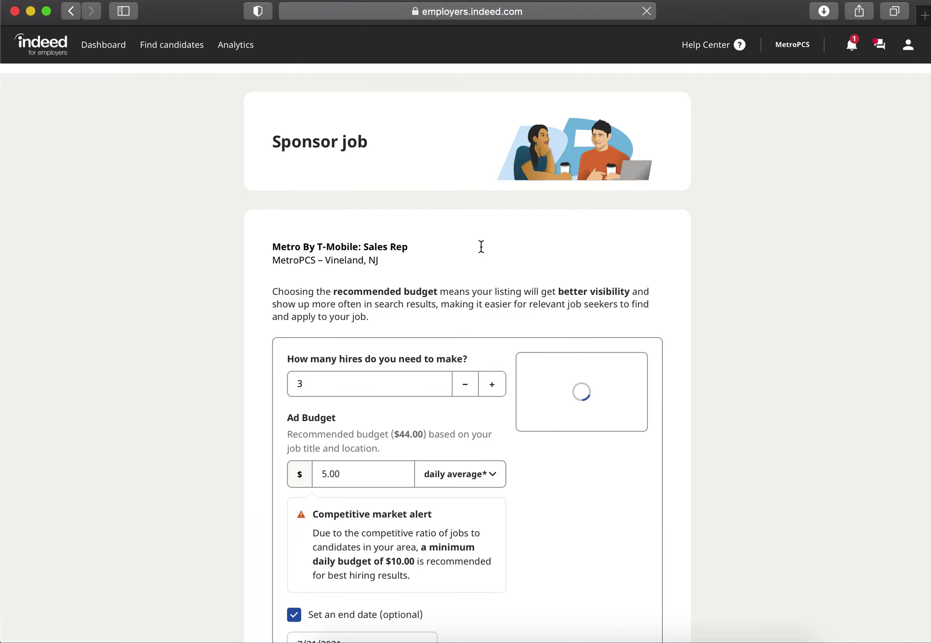
pyautogui.scroll(-5, 422, 433)
pyautogui.scroll(7, 319, 255)
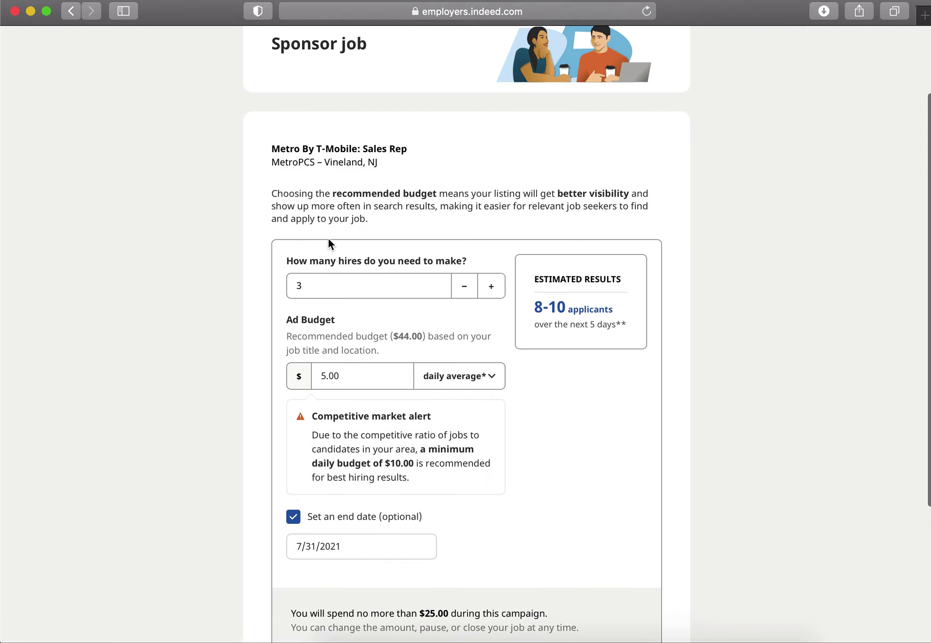
pyautogui.click(104, 47)
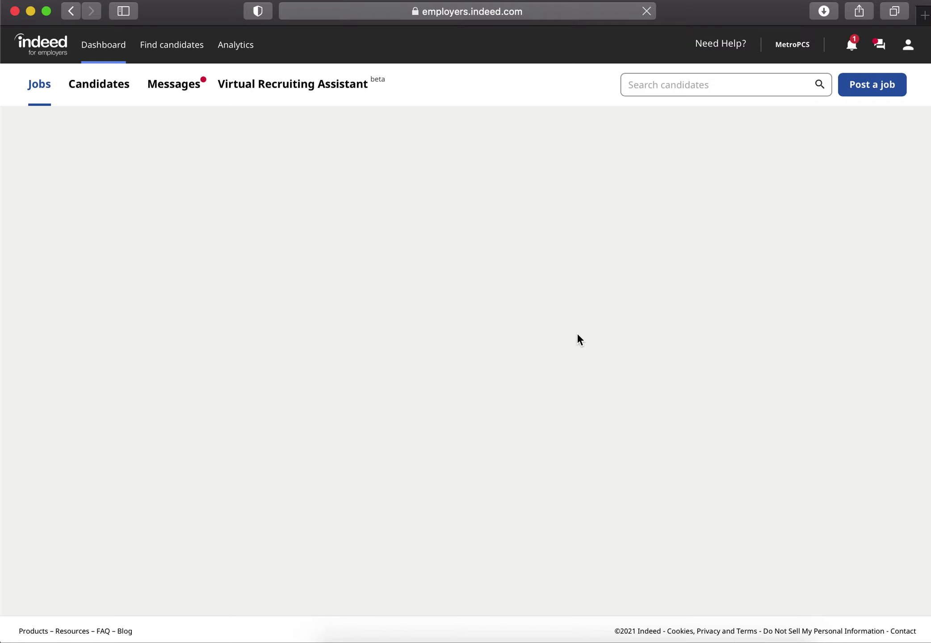
pyautogui.scroll(-2, 703, 153)
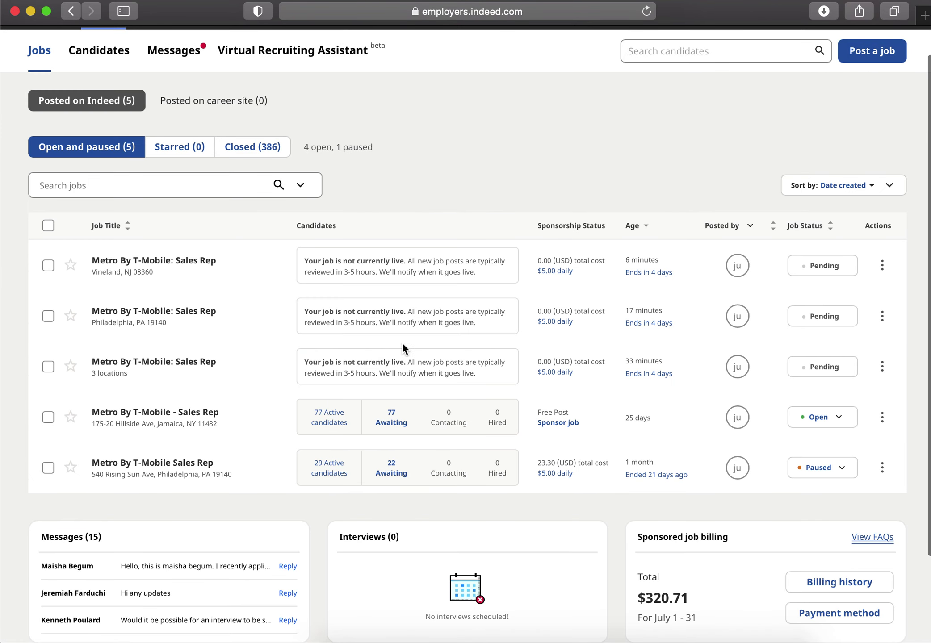
pyautogui.scroll(2, 292, 387)
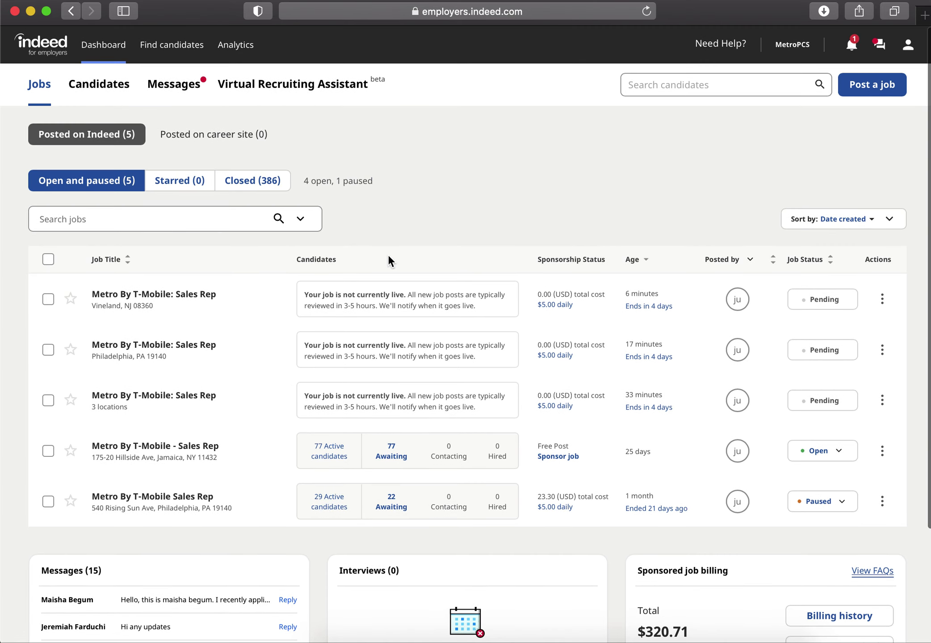